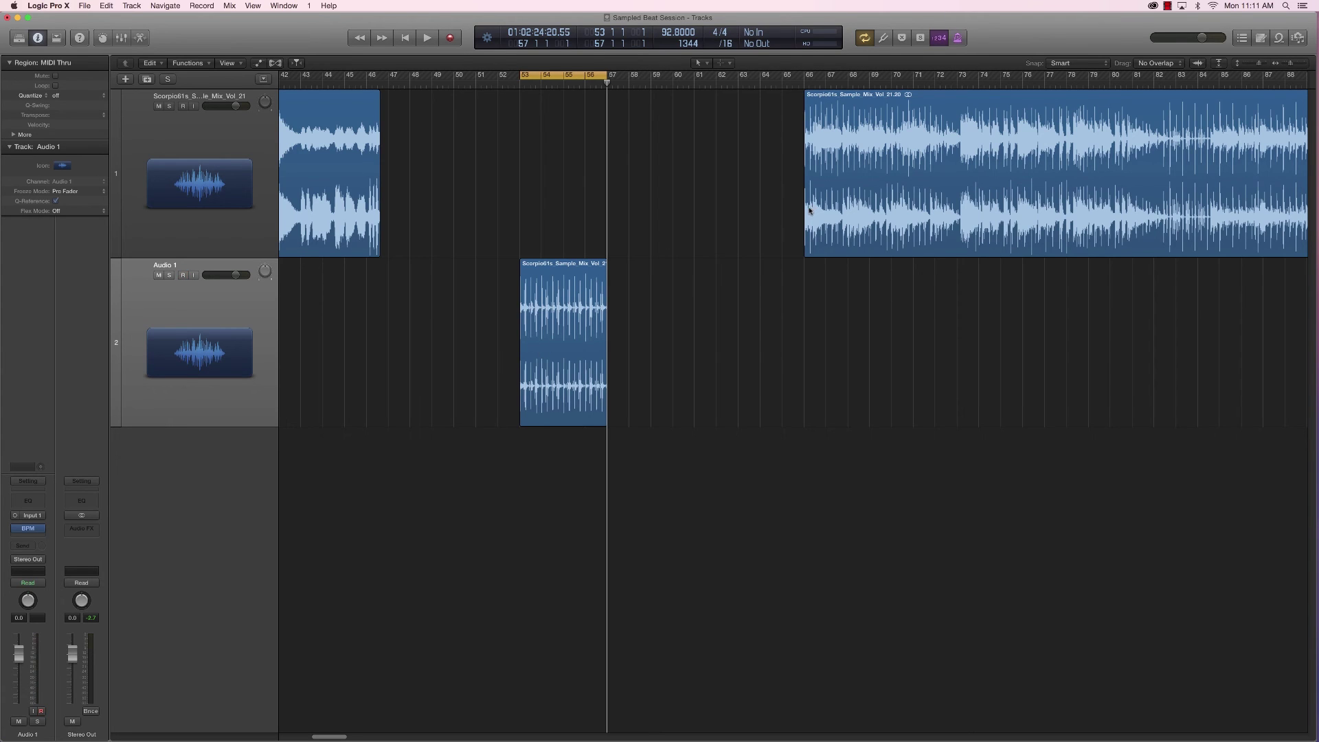
Step: Rename the Audio 1 track as Drumloop and mute it
double_click(165, 265)
type("Drumloop")
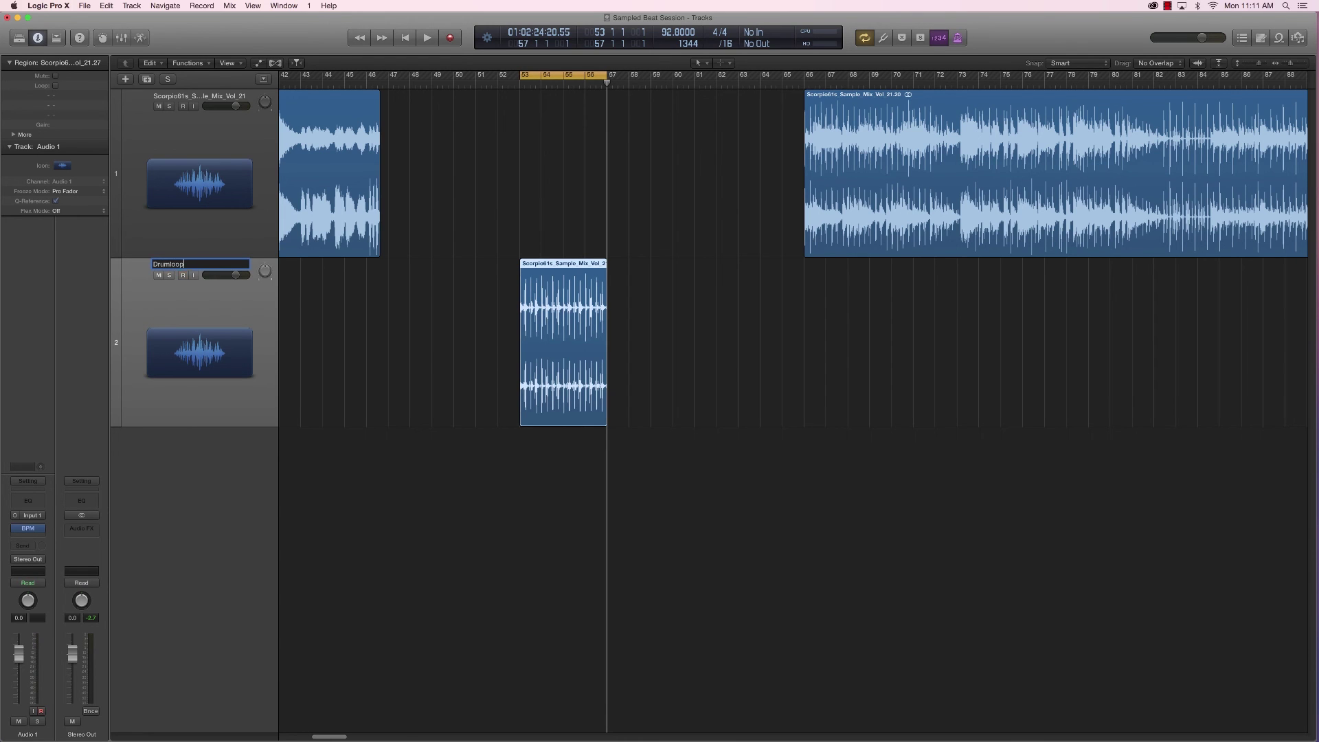
key("Return")
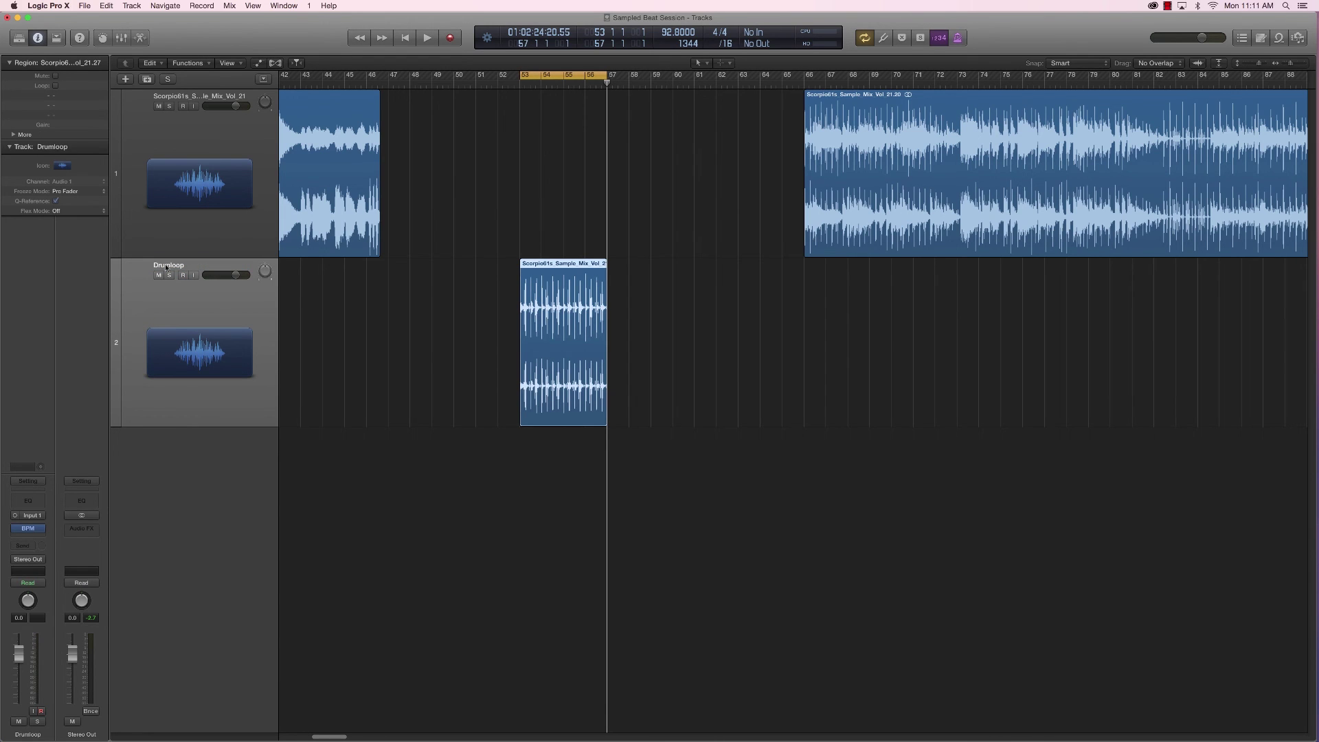
left_click(159, 276)
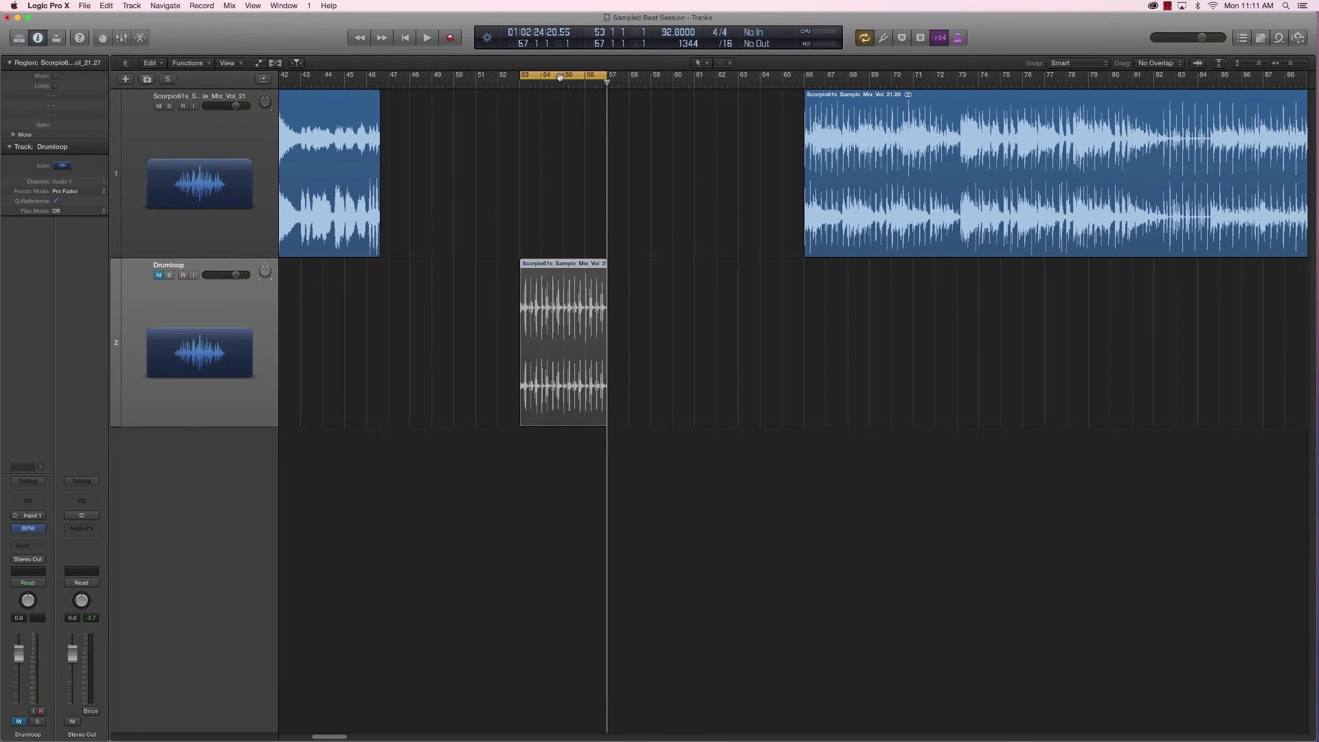
Step: Turn off the cycle range and play the second region on the sample mix track
key("super+Left")
key("super+Left")
left_click(583, 76)
left_click(686, 83)
left_click(278, 137)
key("space")
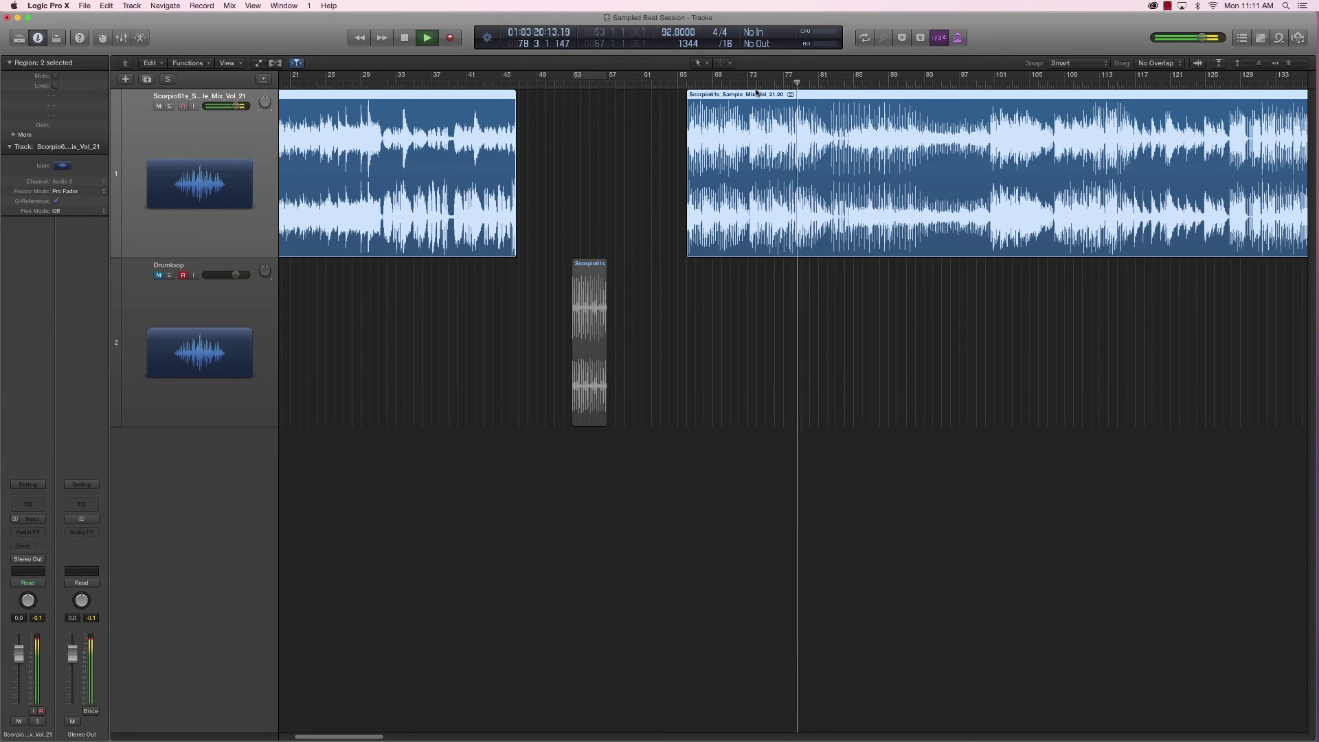
key("space")
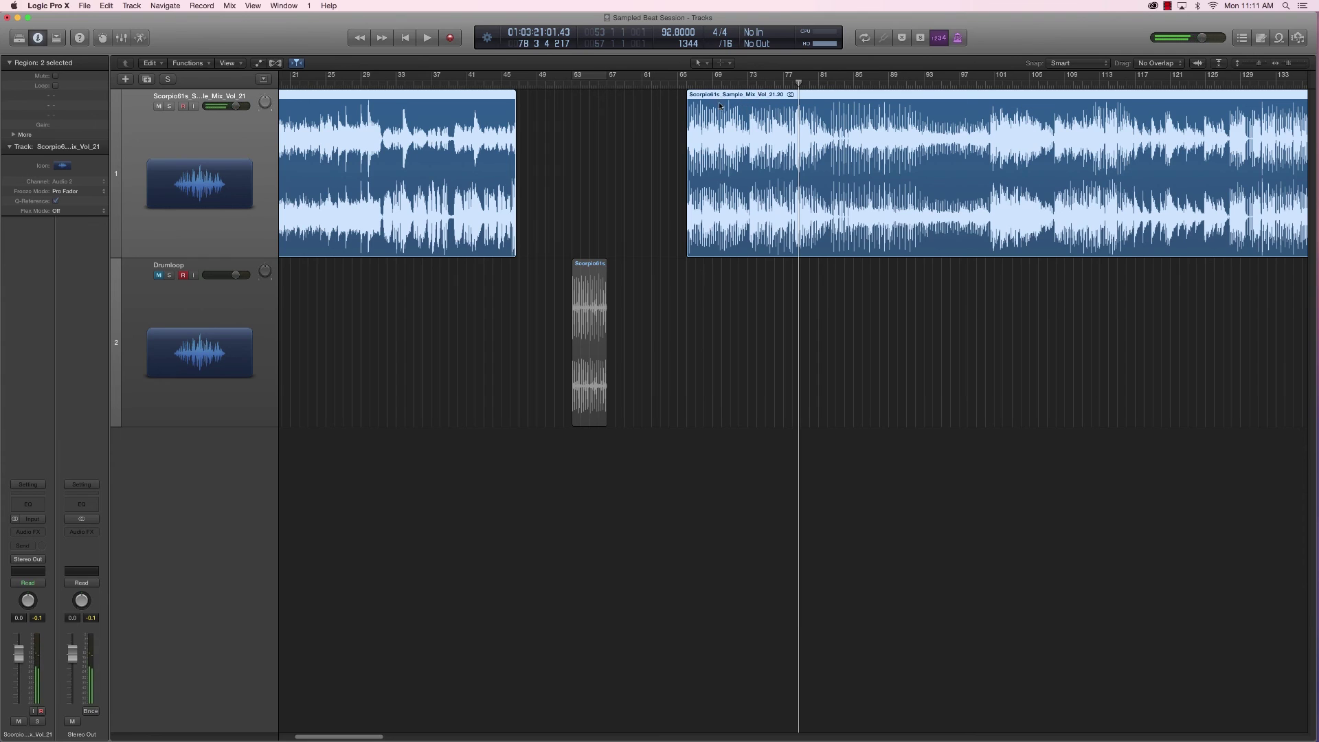
Step: Cut out the sample mix section from about bar 72 to bar 83 as a separate region
left_click(664, 127)
left_click(740, 83)
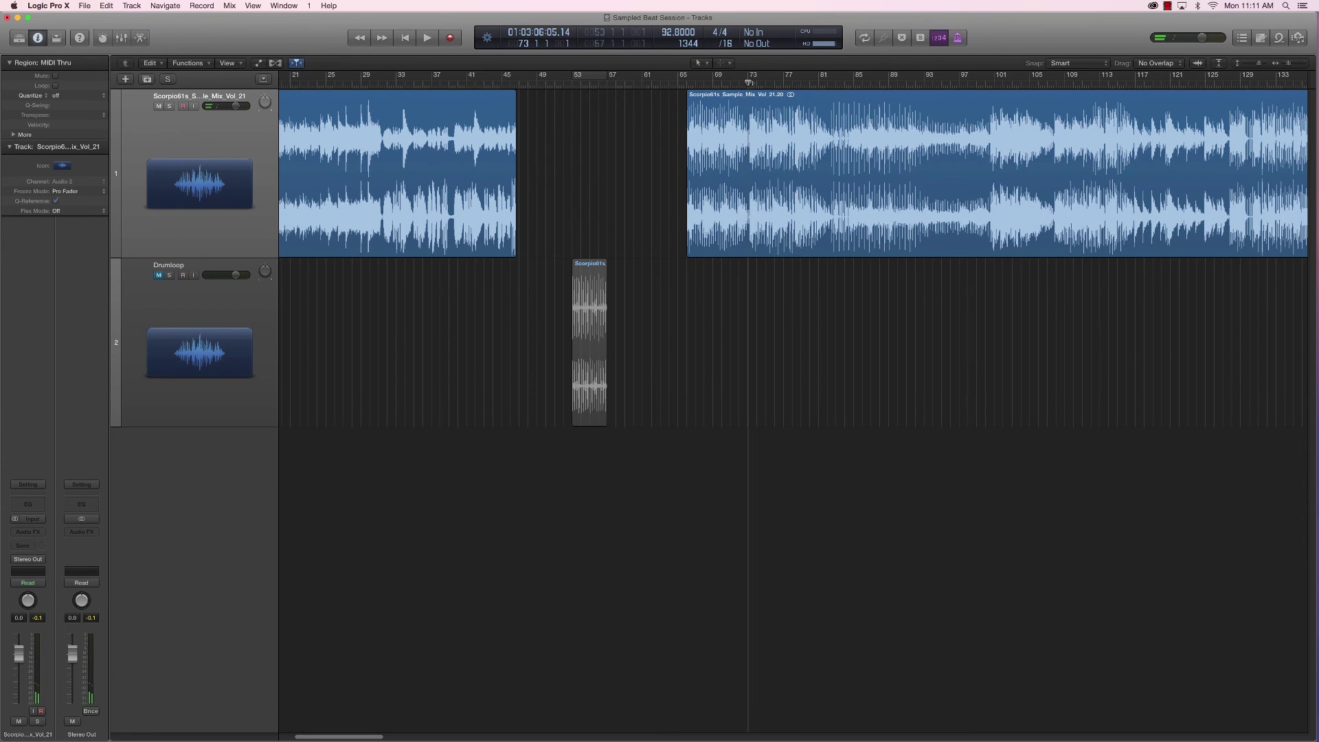
left_click_drag(743, 136, 835, 157)
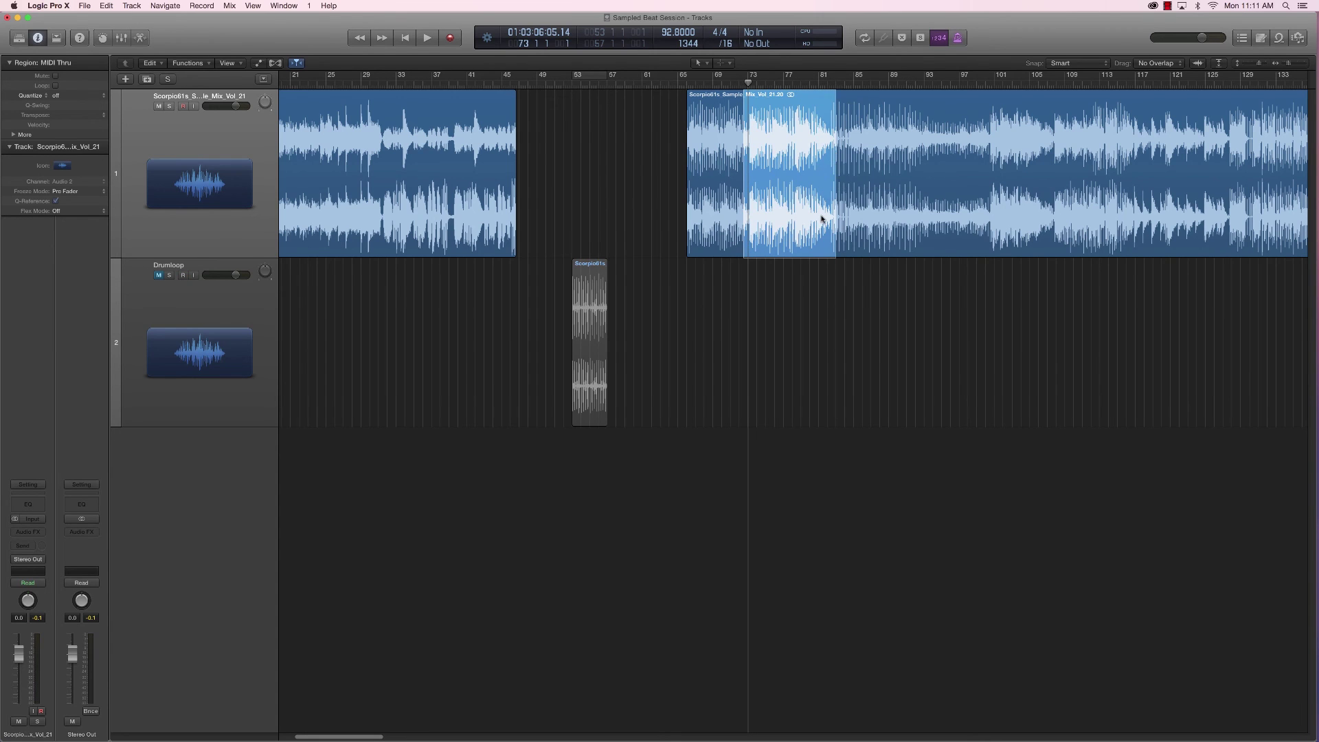
left_click(802, 148)
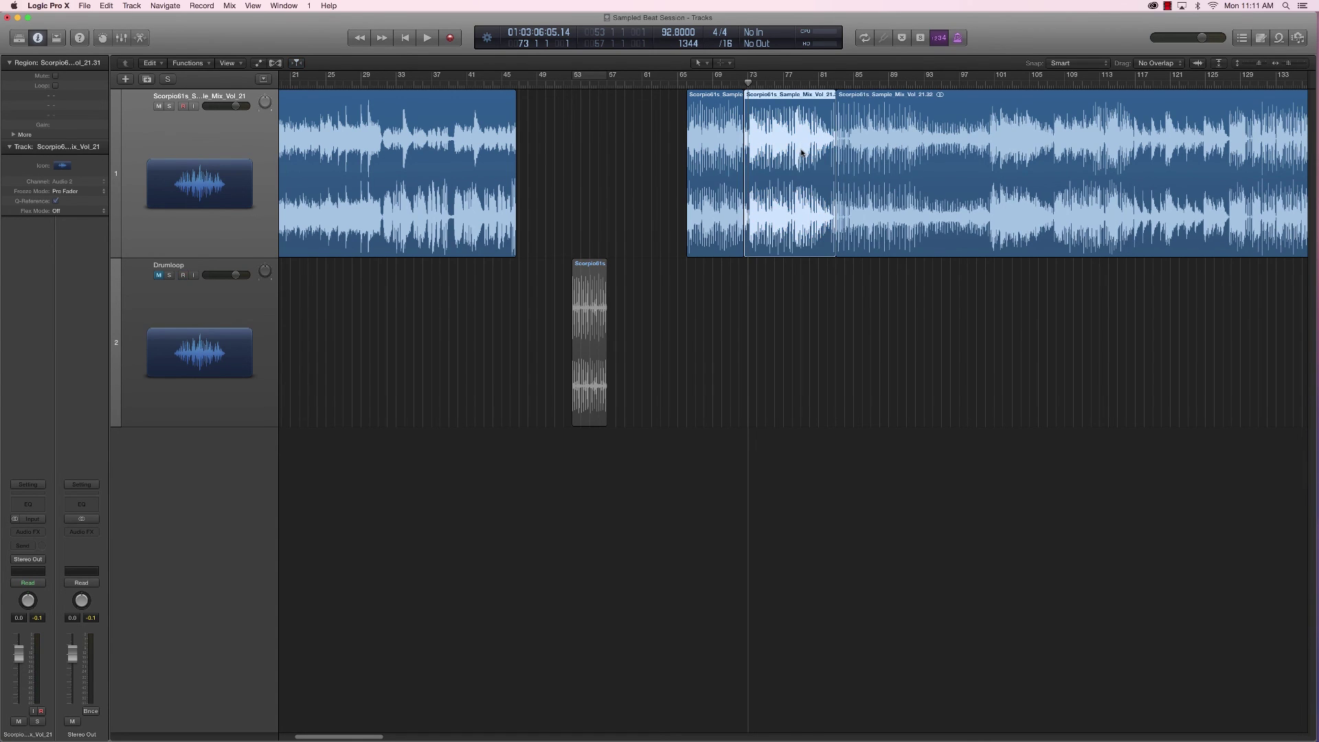
Step: Create one new audio track below Drumloop and move the cut-out sample region onto it at about bar 41
left_click(193, 373)
left_click(126, 80)
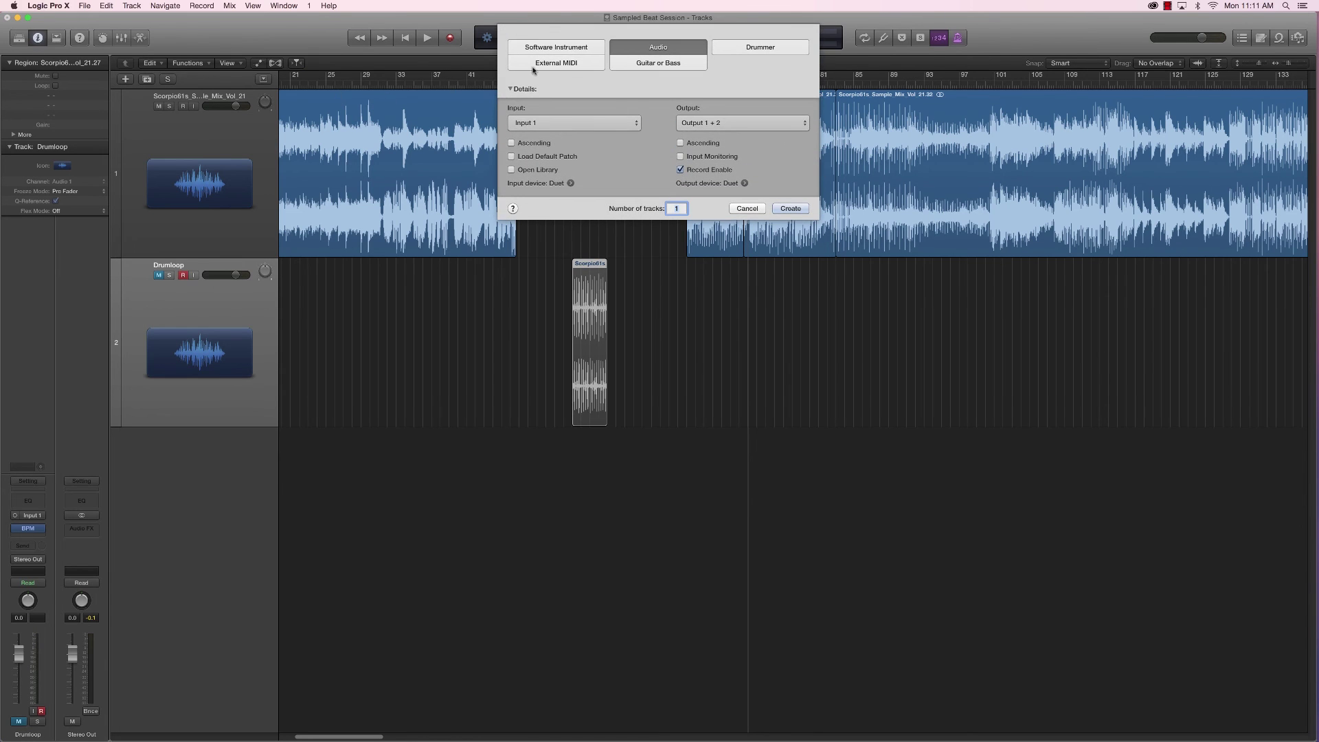
left_click(790, 209)
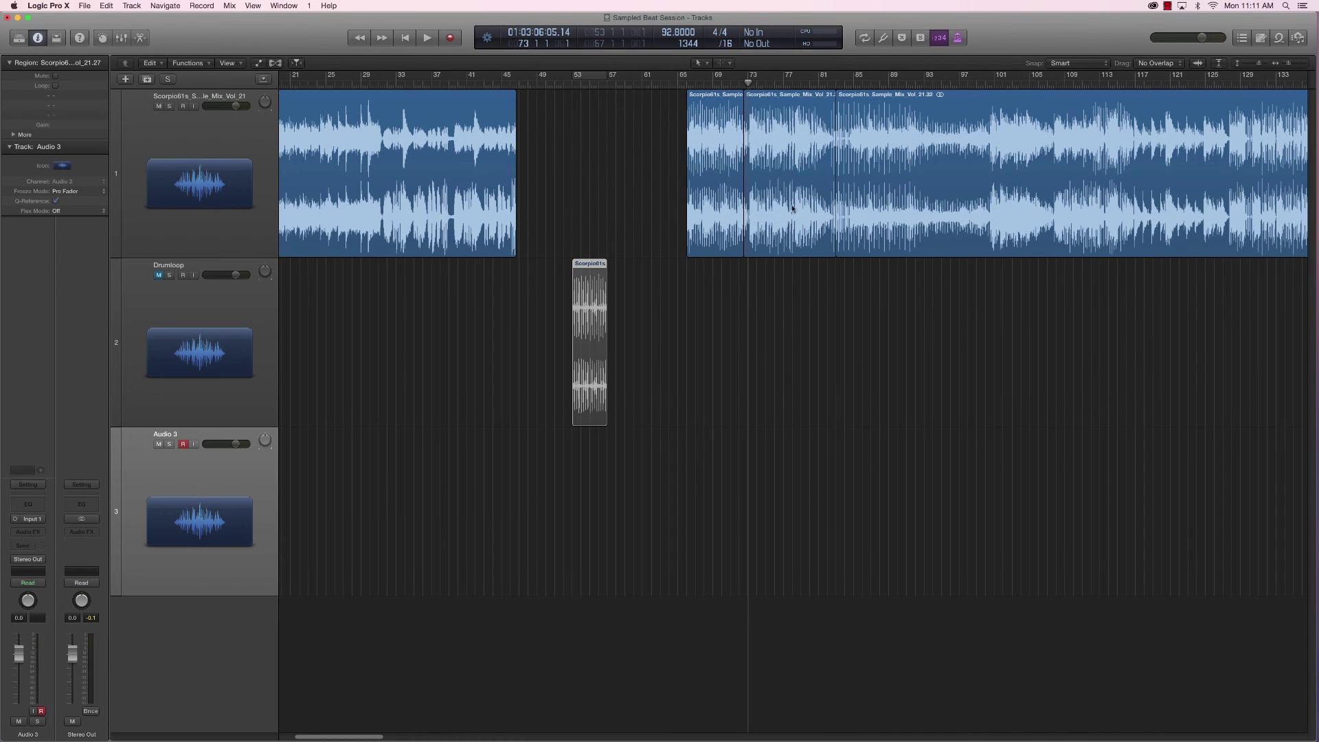
left_click(792, 205)
left_click_drag(792, 205, 518, 535)
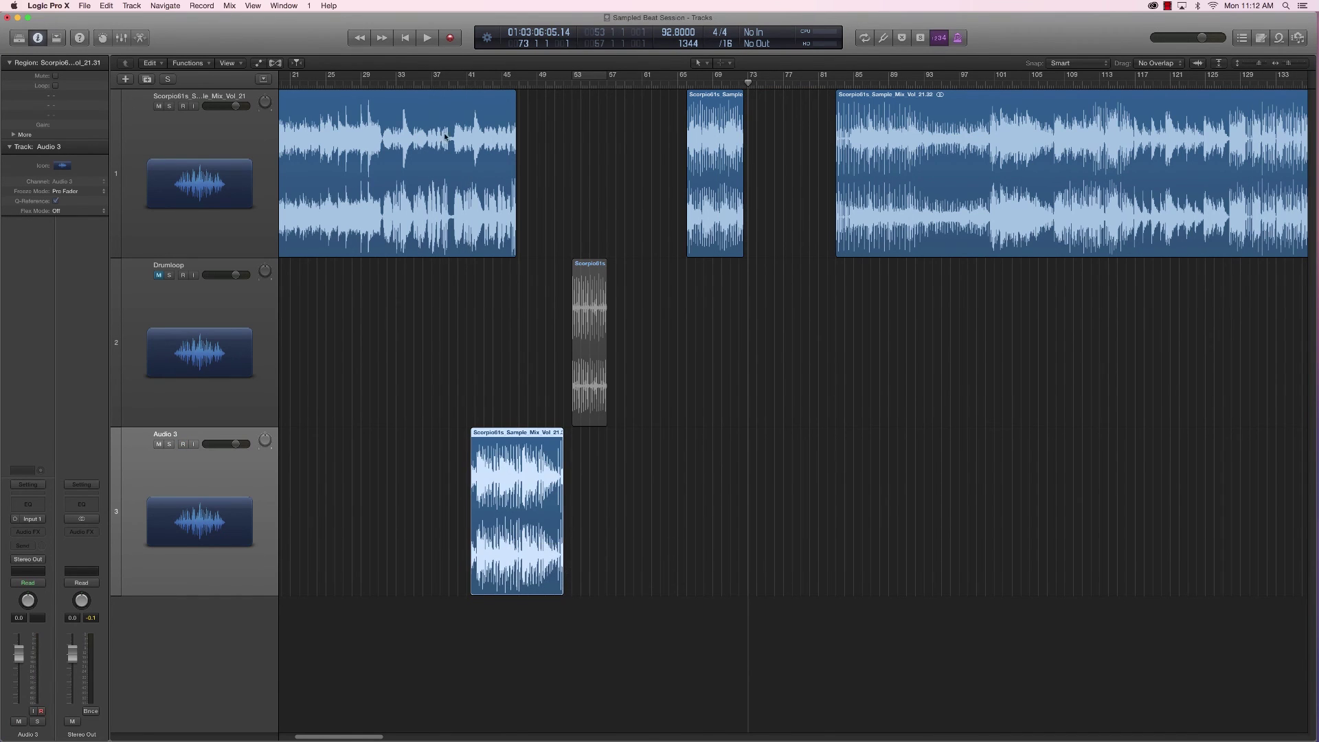
Step: Delete the original sample mix track together with its remaining regions
left_click(230, 211)
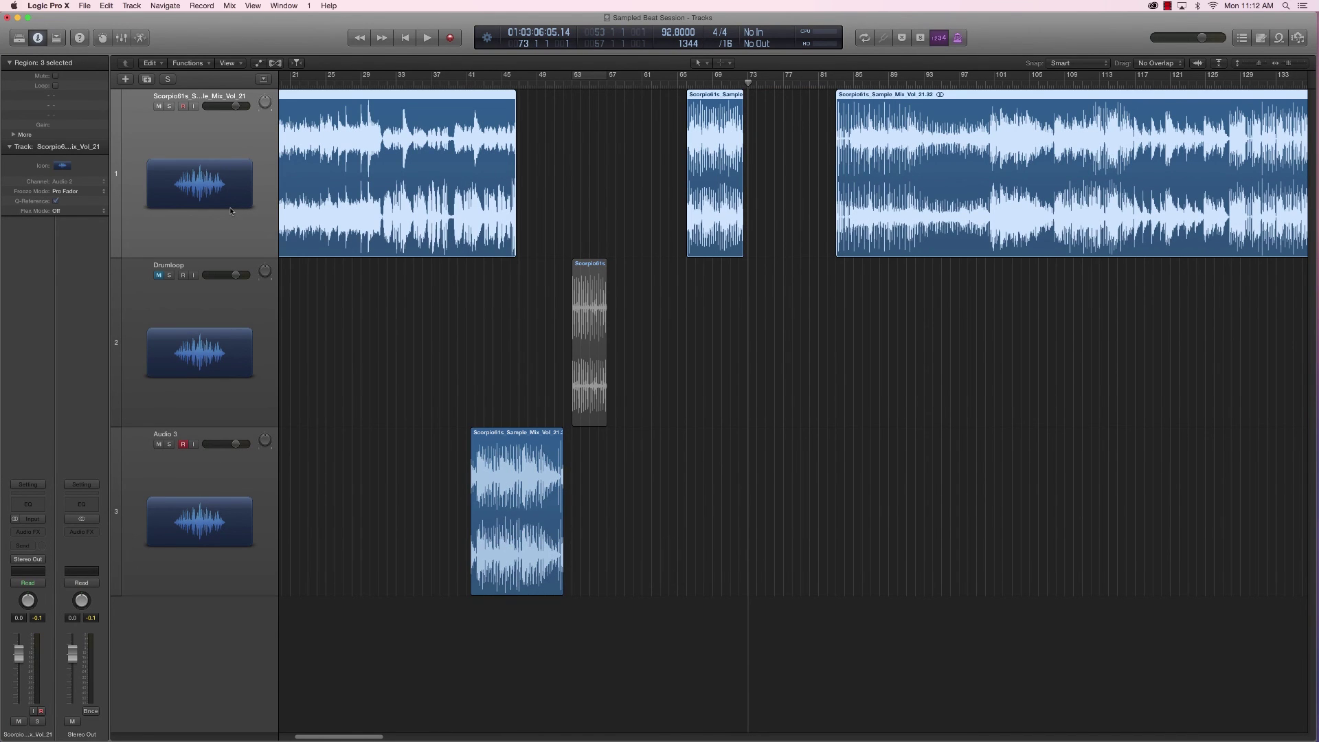
key("Delete")
key("Delete")
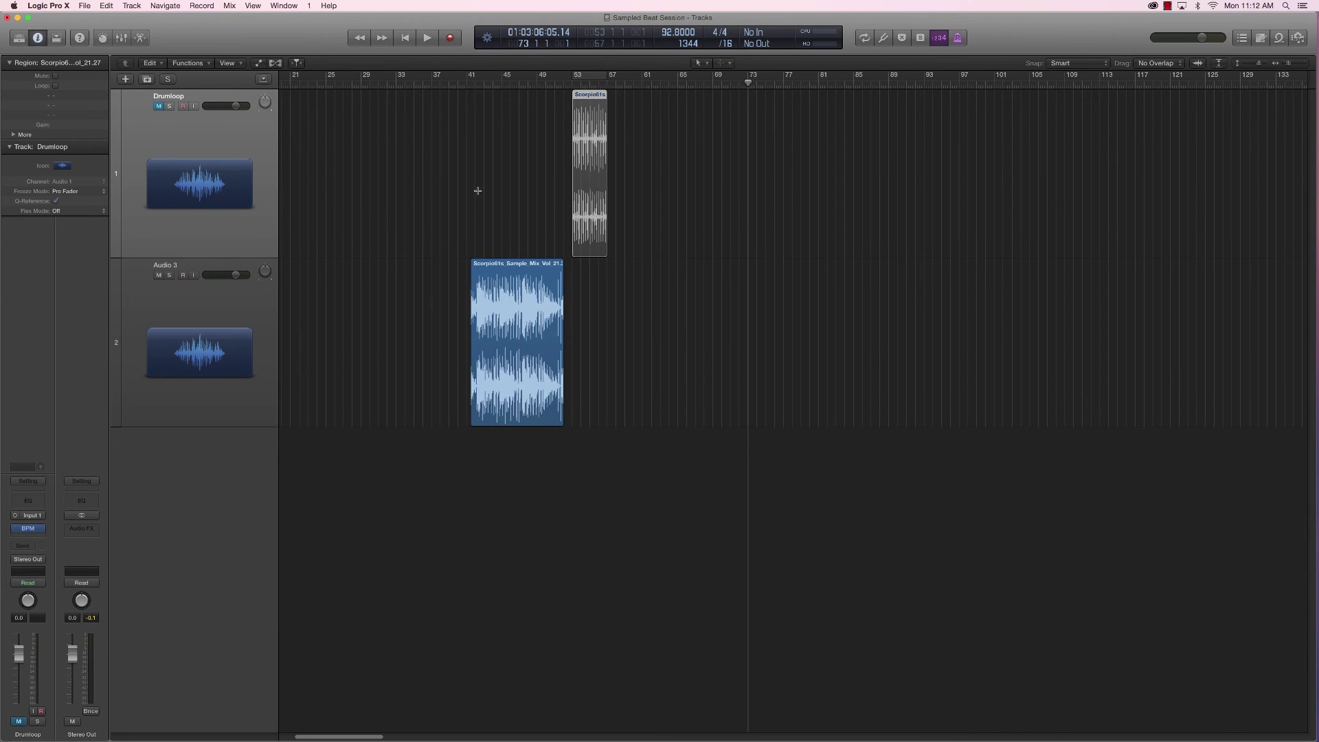
Step: Play the Audio 3 sample region from just before its start to locate the first strong hit
key("super+Right")
key("super+Right")
key("super+Right")
left_click_drag(326, 737, 320, 737)
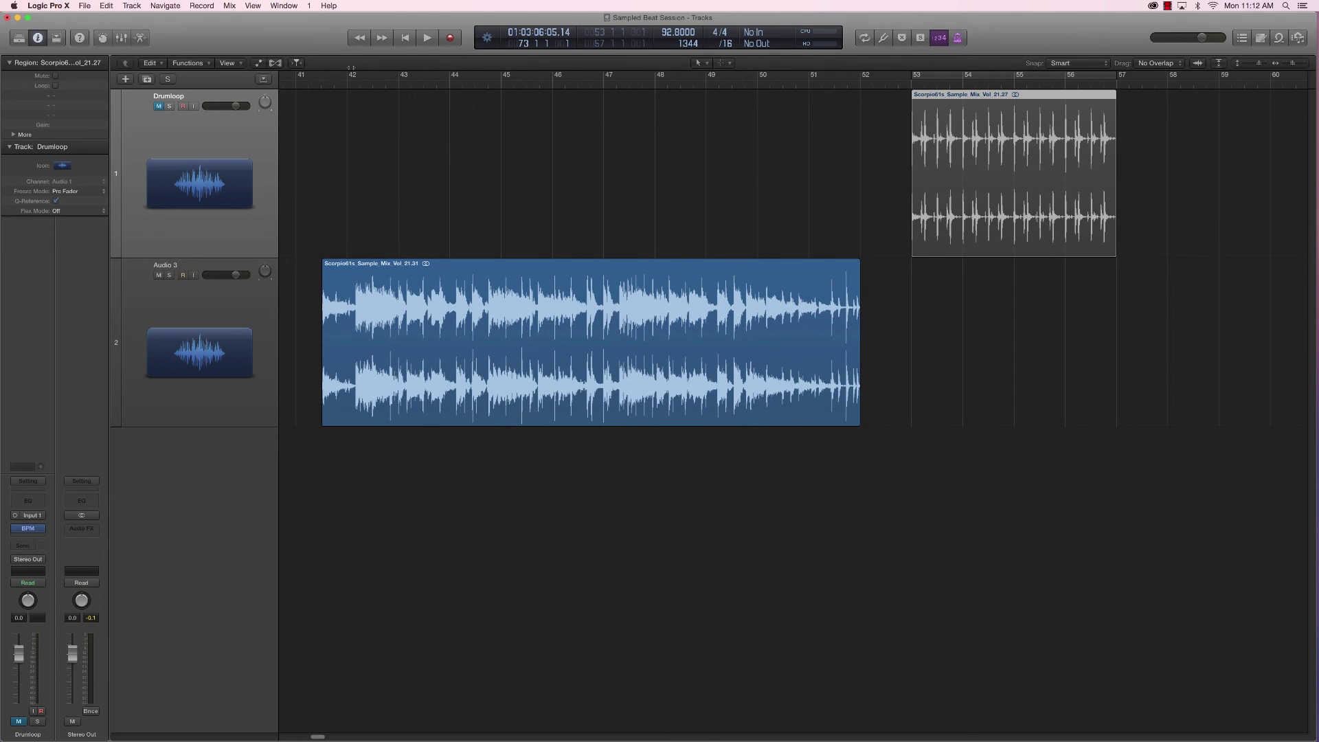
left_click(309, 83)
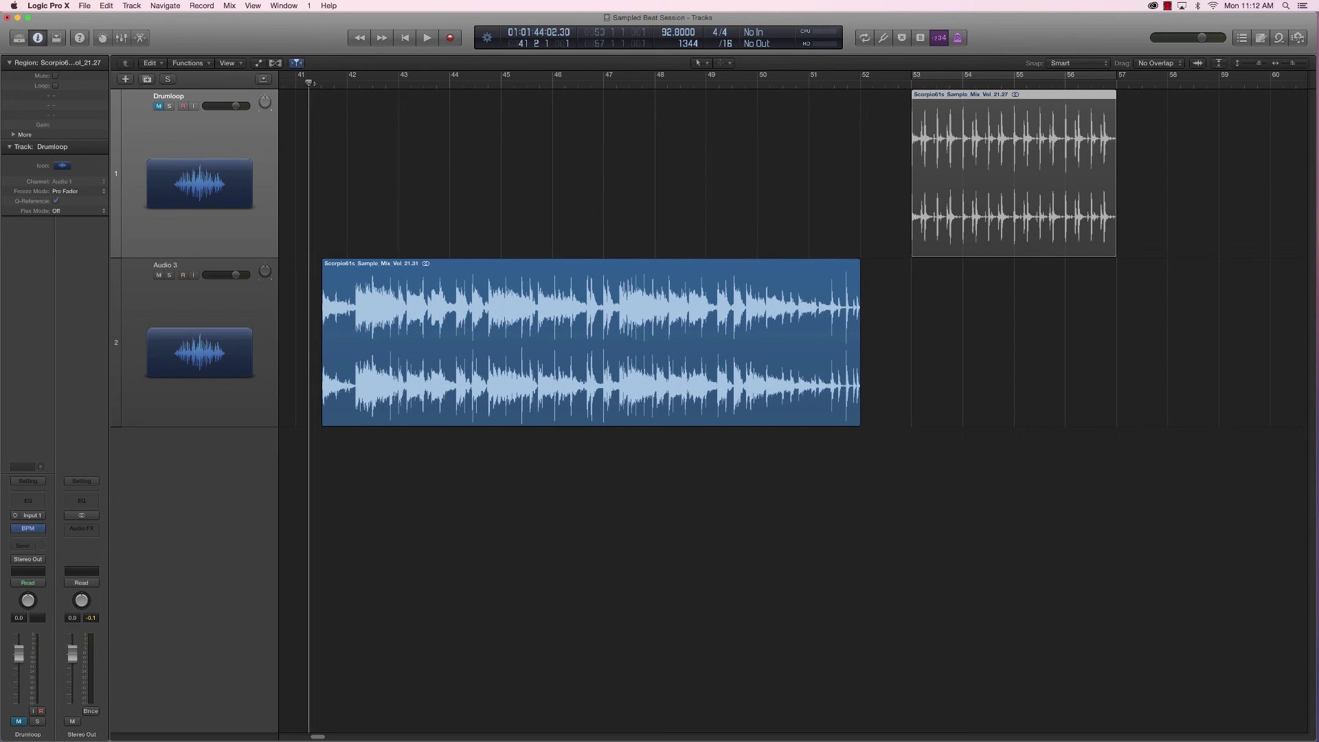
key("space")
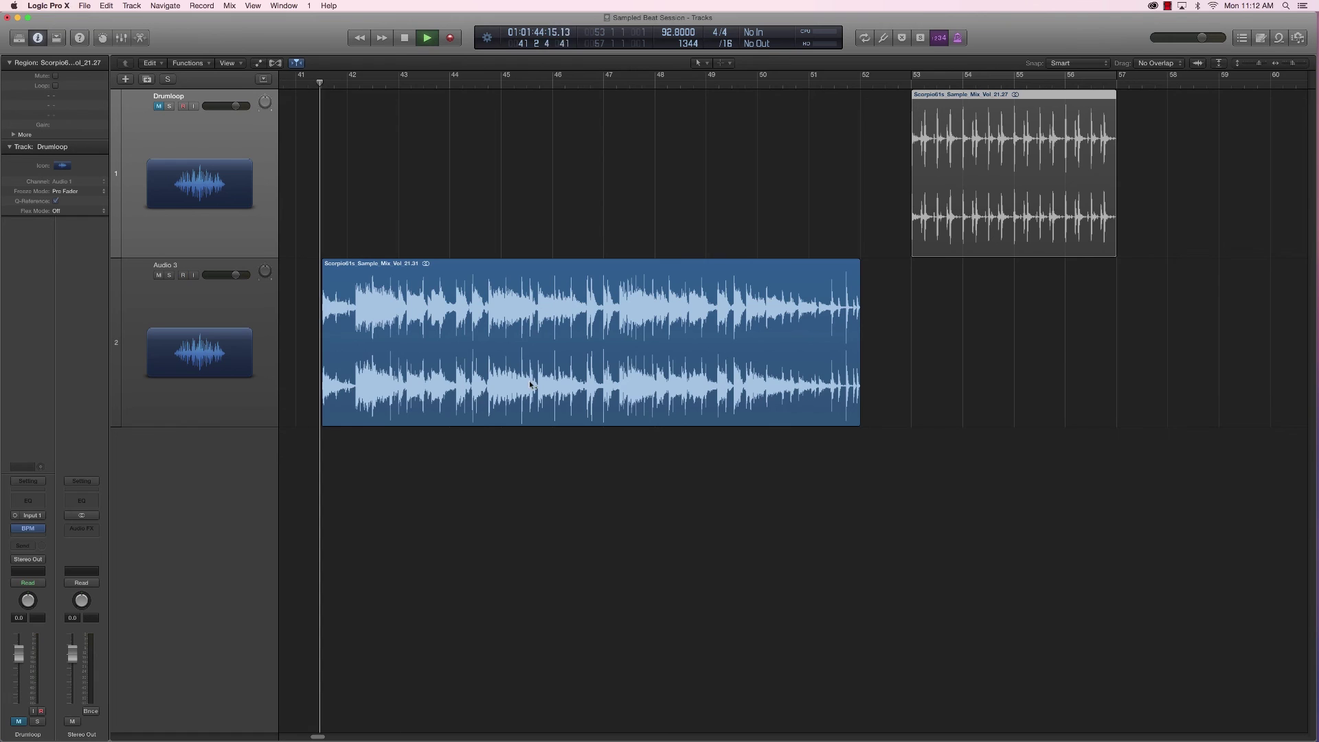
key("super+Right")
key("super+Right")
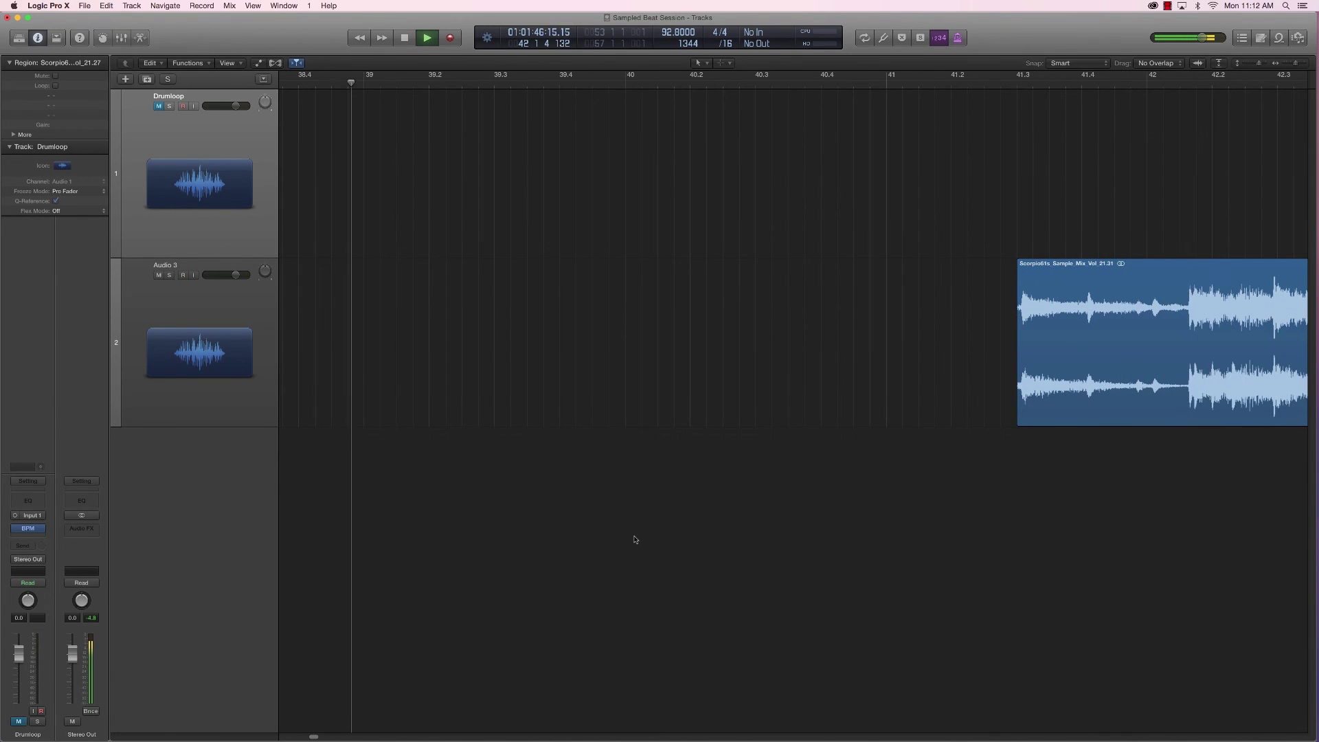
key("space")
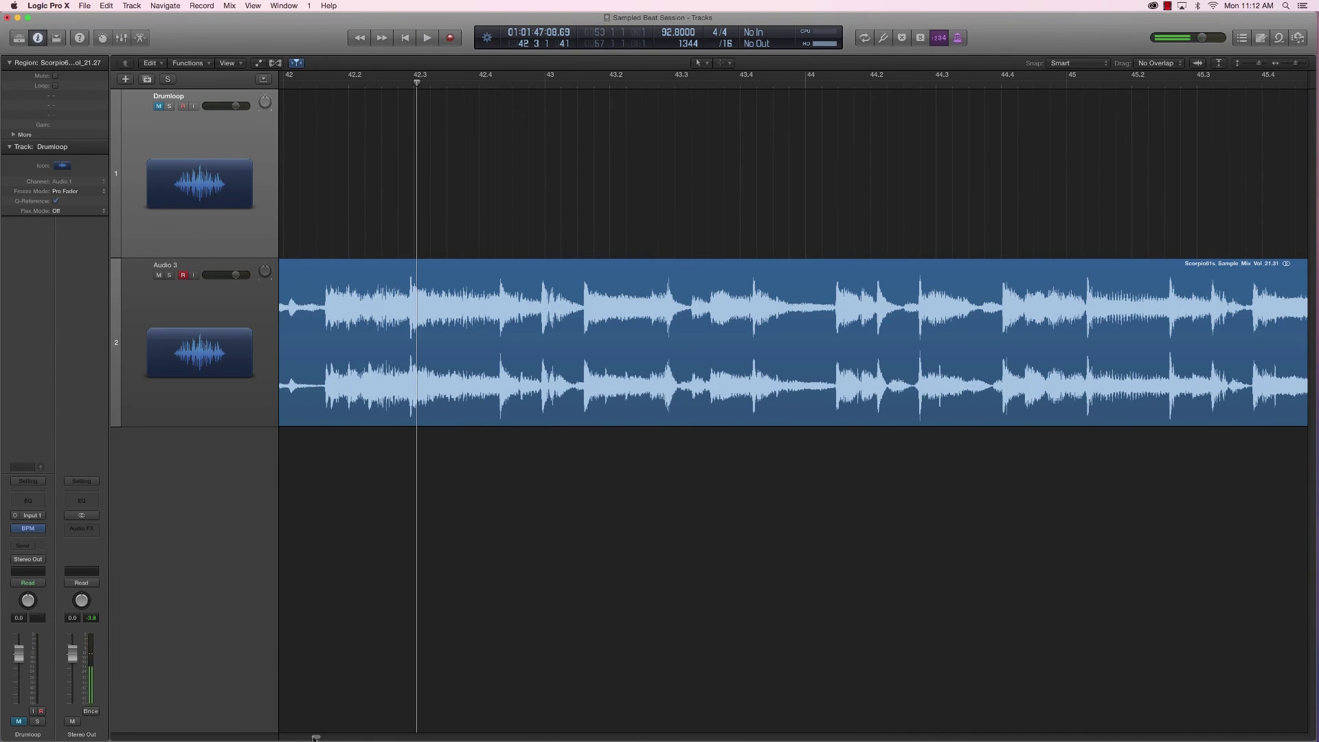
Step: Delete the quiet lead-in before the Audio 3 region's first strong hit and move the remaining region to bar 42
scroll(315, 738, "left", 3)
left_click_drag(386, 386, 573, 354)
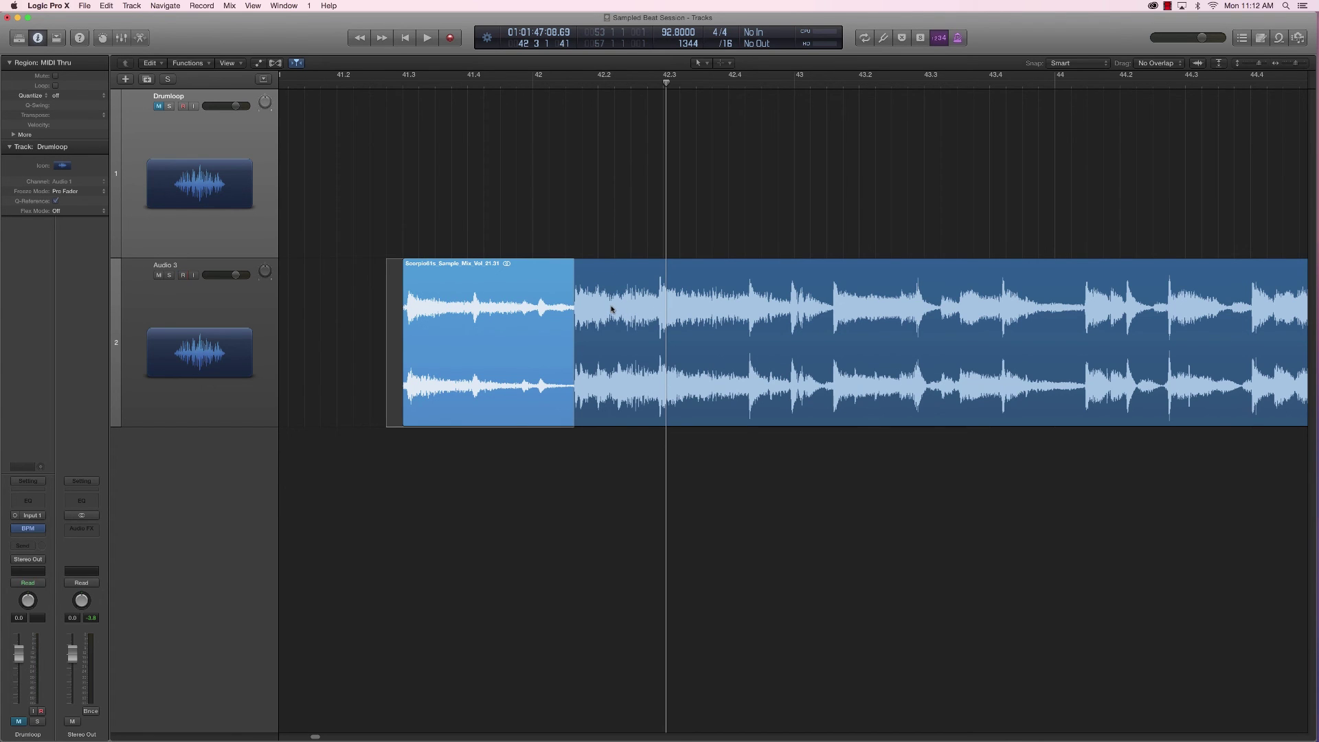
key("Delete")
left_click_drag(607, 294, 568, 300)
Step: Set a cycle range from bar 42 to bar 44 and play the start of the sample
key("super+Left")
left_click_drag(570, 78, 962, 143)
key("super+Left")
key("space")
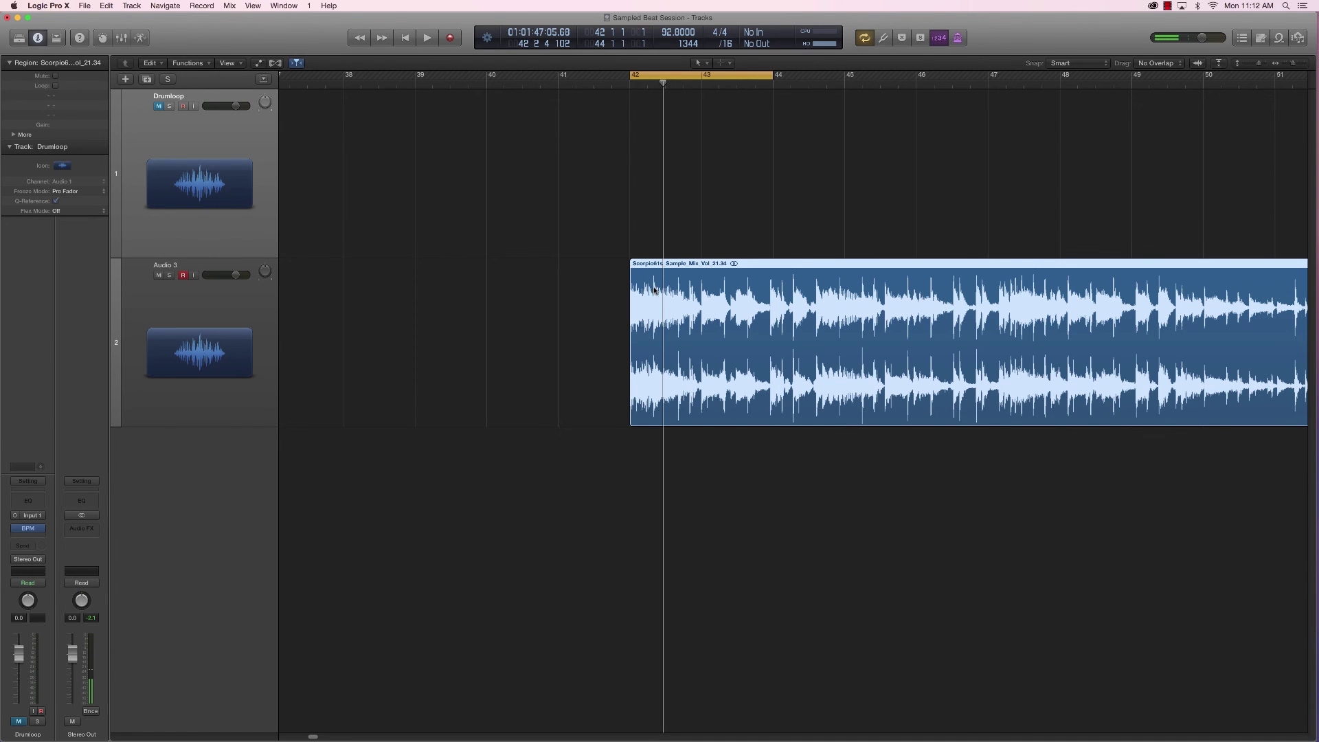
Step: Split the Audio 3 region at its next strong hit, separating the opening piece from the rest
key("super+Right")
key("super+Right")
key("super+Right")
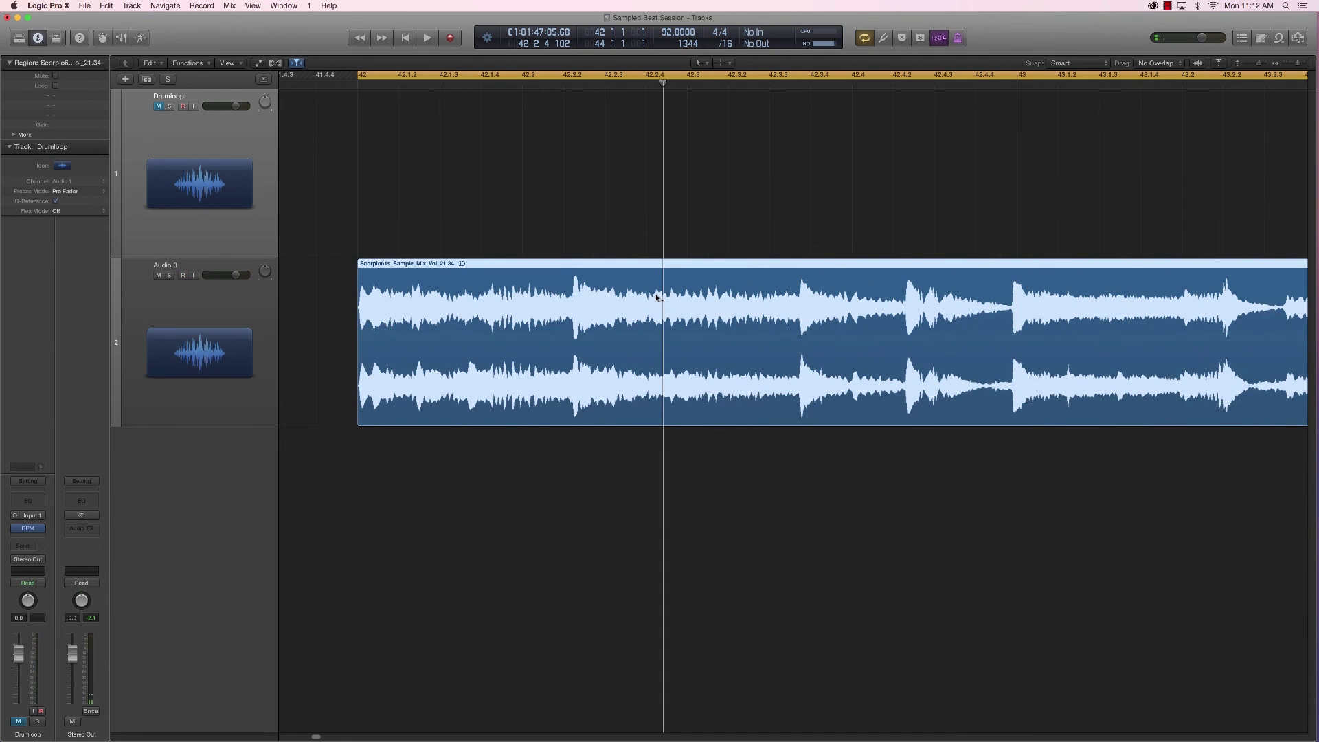
left_click_drag(335, 327, 572, 347)
left_click(532, 343)
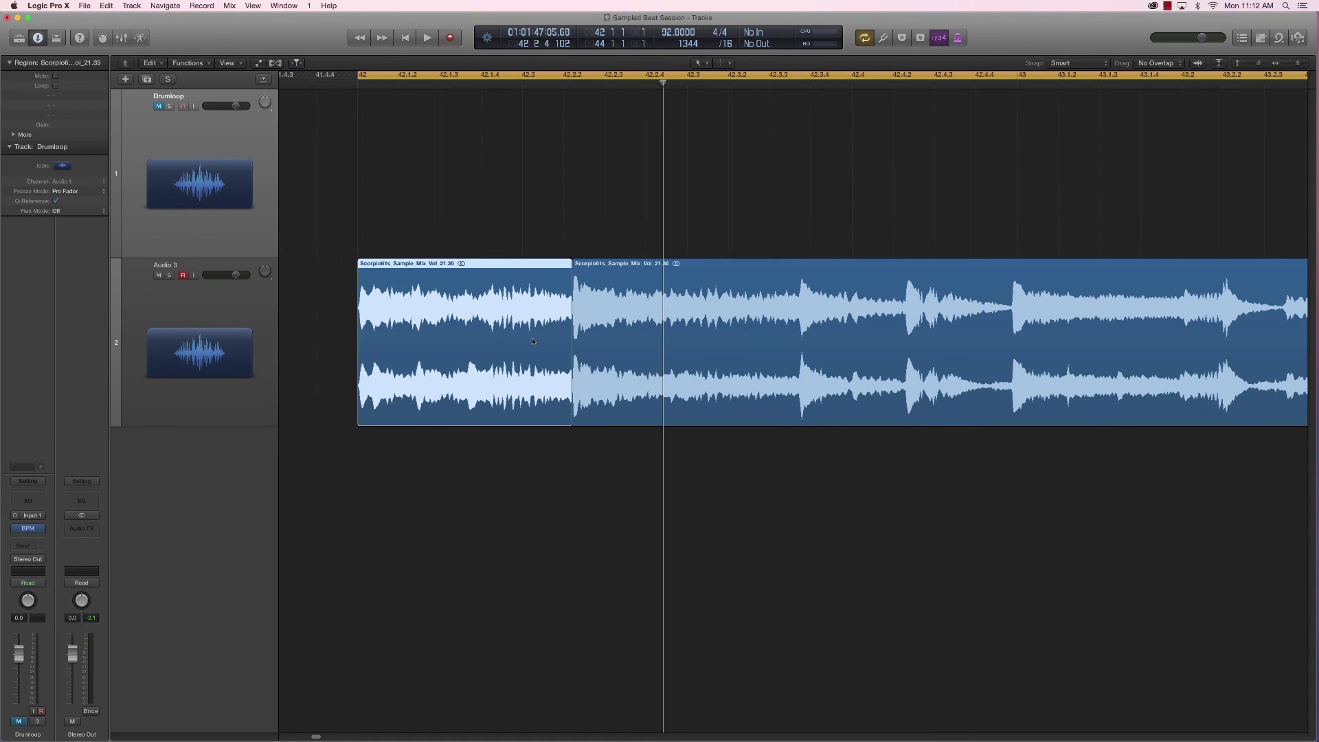
Step: Move the short opening piece past the end of the sample, to about bar 52
key("super+Left")
key("super+Left")
key("super+Left")
key("super+Left")
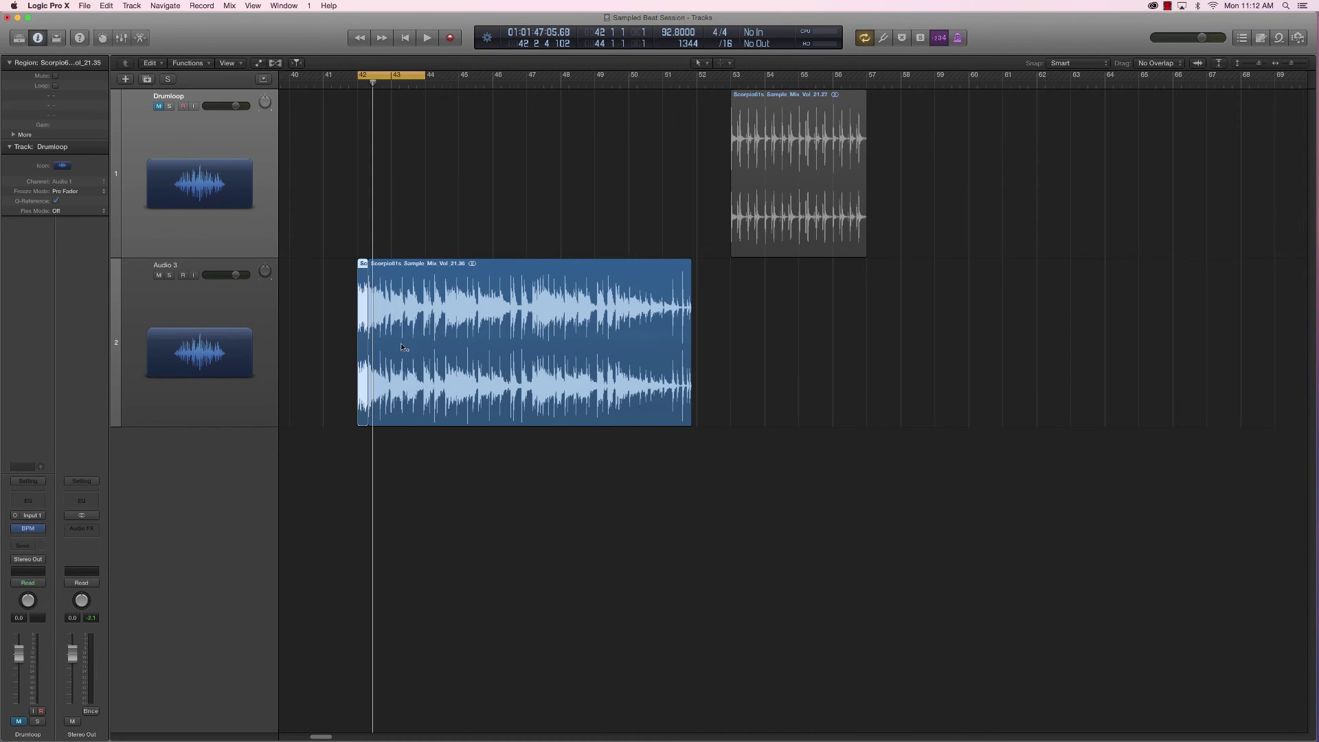
left_click_drag(363, 336, 709, 335)
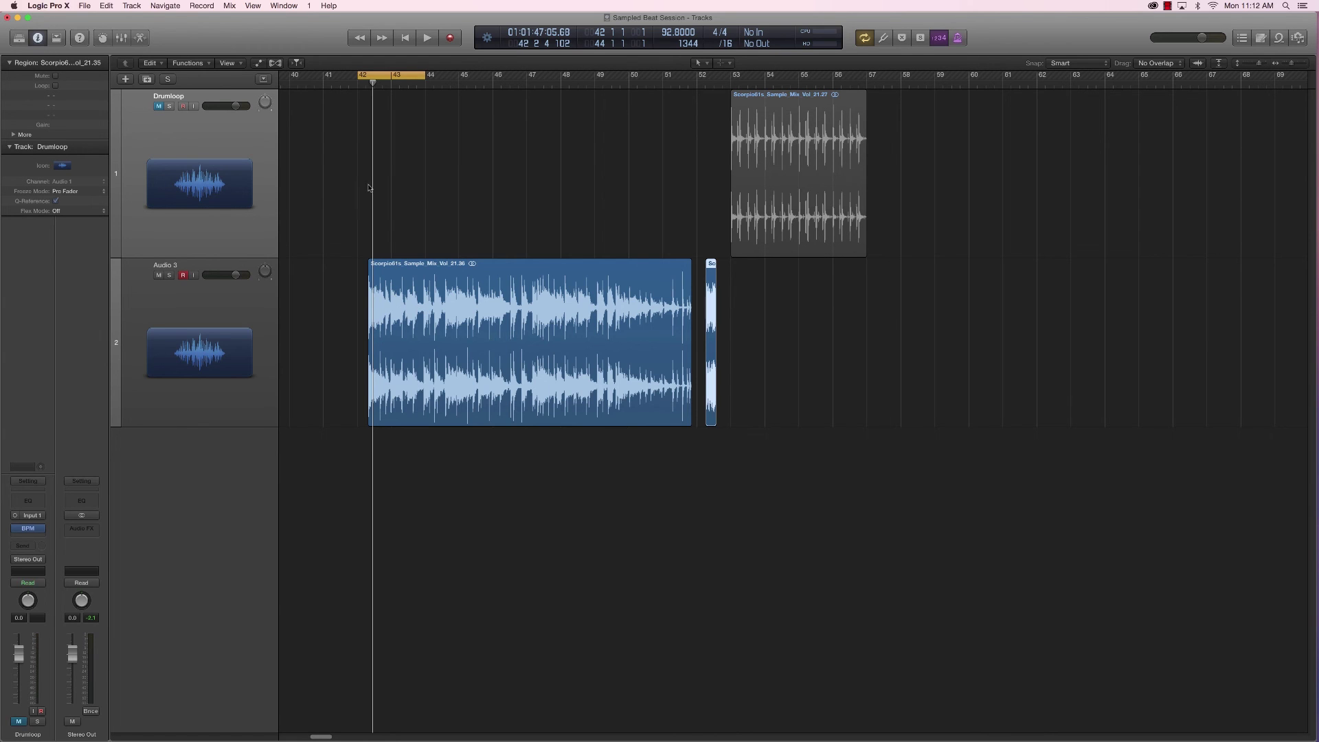
Step: Move the playhead to bar 42 and align the start of the long Audio 3 region with it
key("Left")
key("comma")
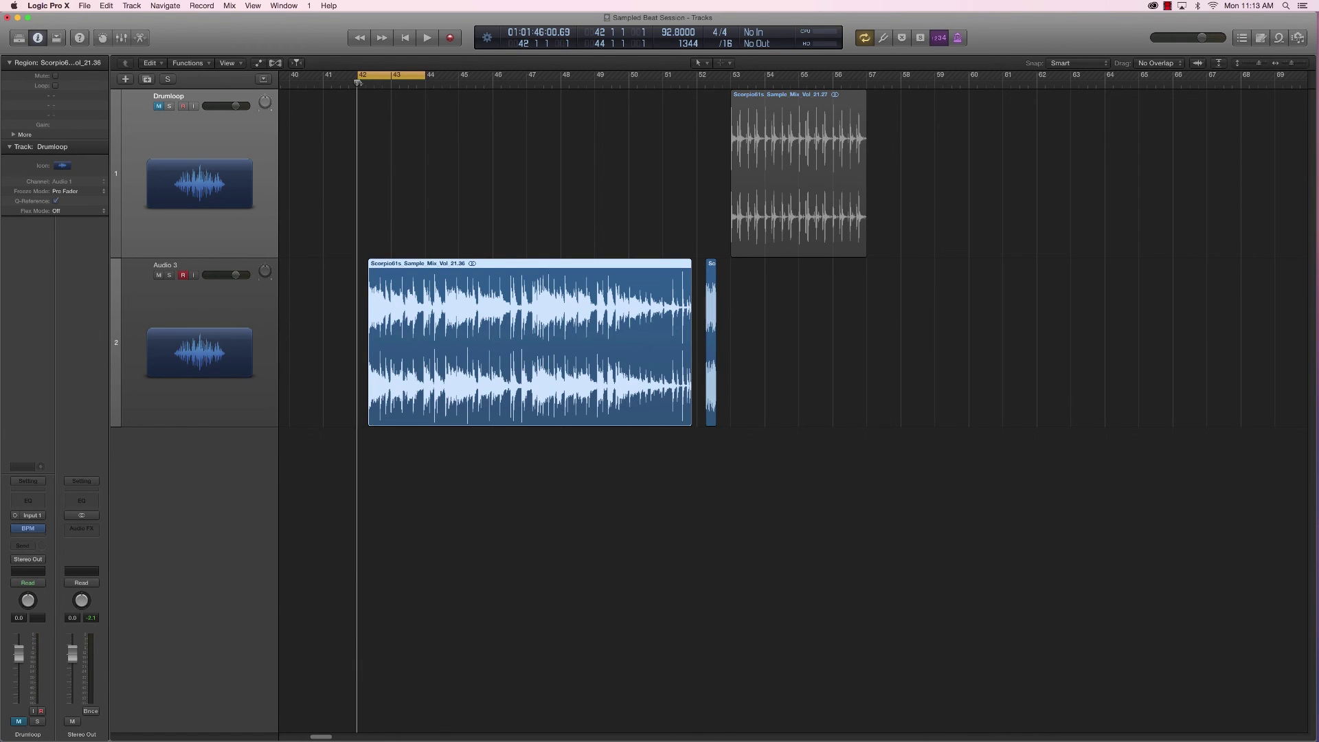
right_click(411, 279)
left_click(426, 285)
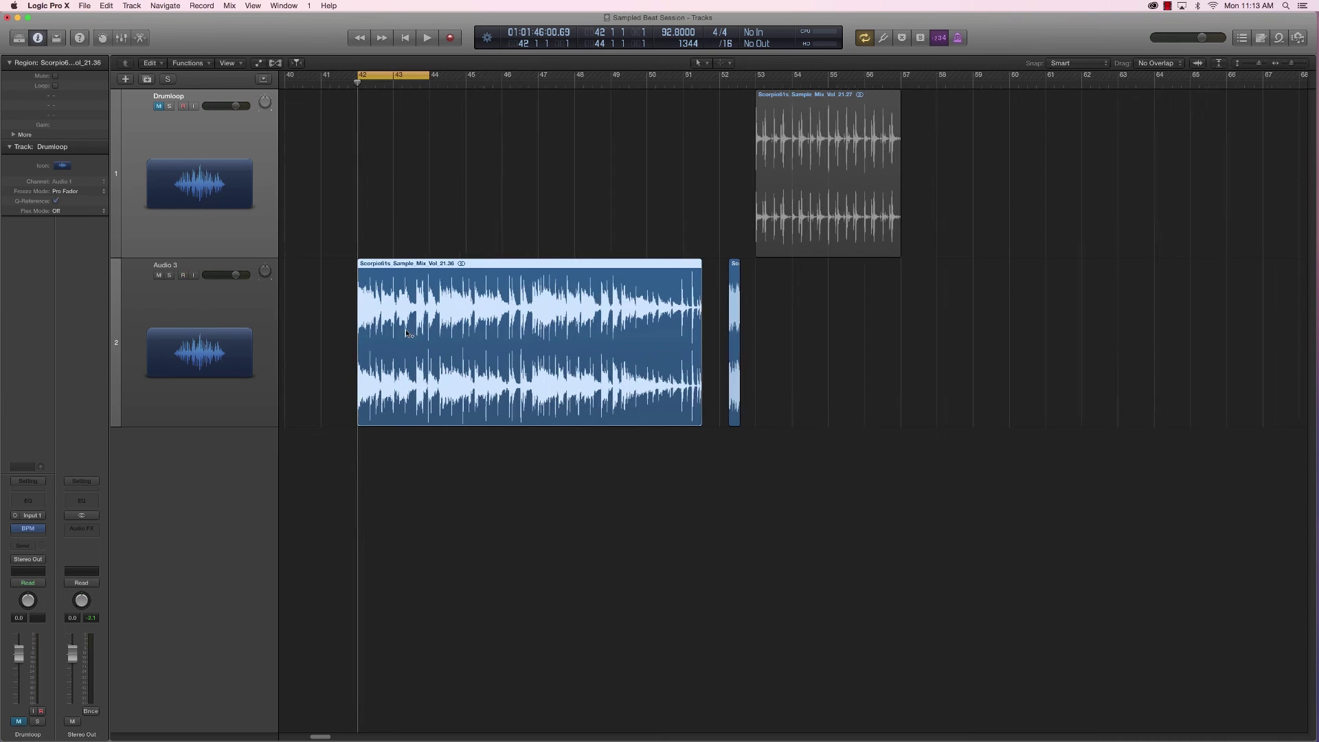
Step: Play the realigned sample from bar 42 and turn off the cycle range
key("super+Right")
key("super+Right")
key("super+Right")
key("super+Right")
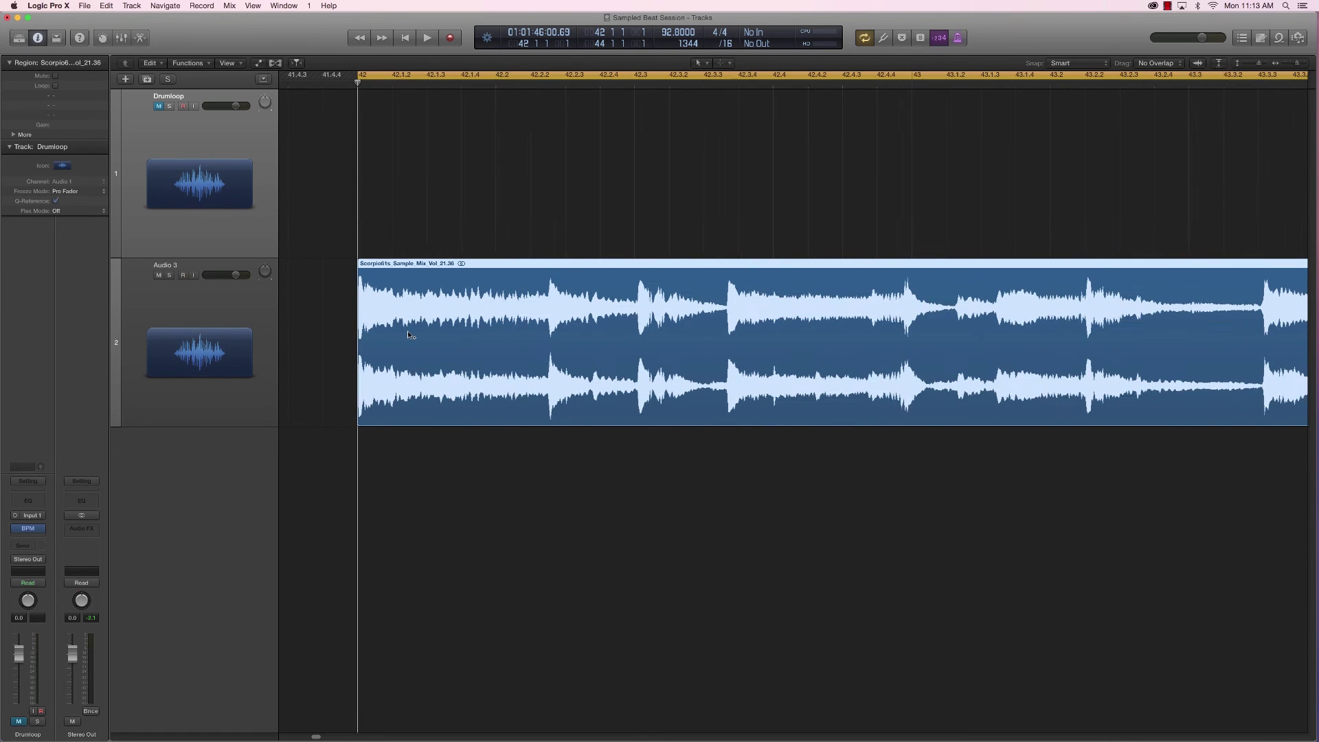
key("super+Left")
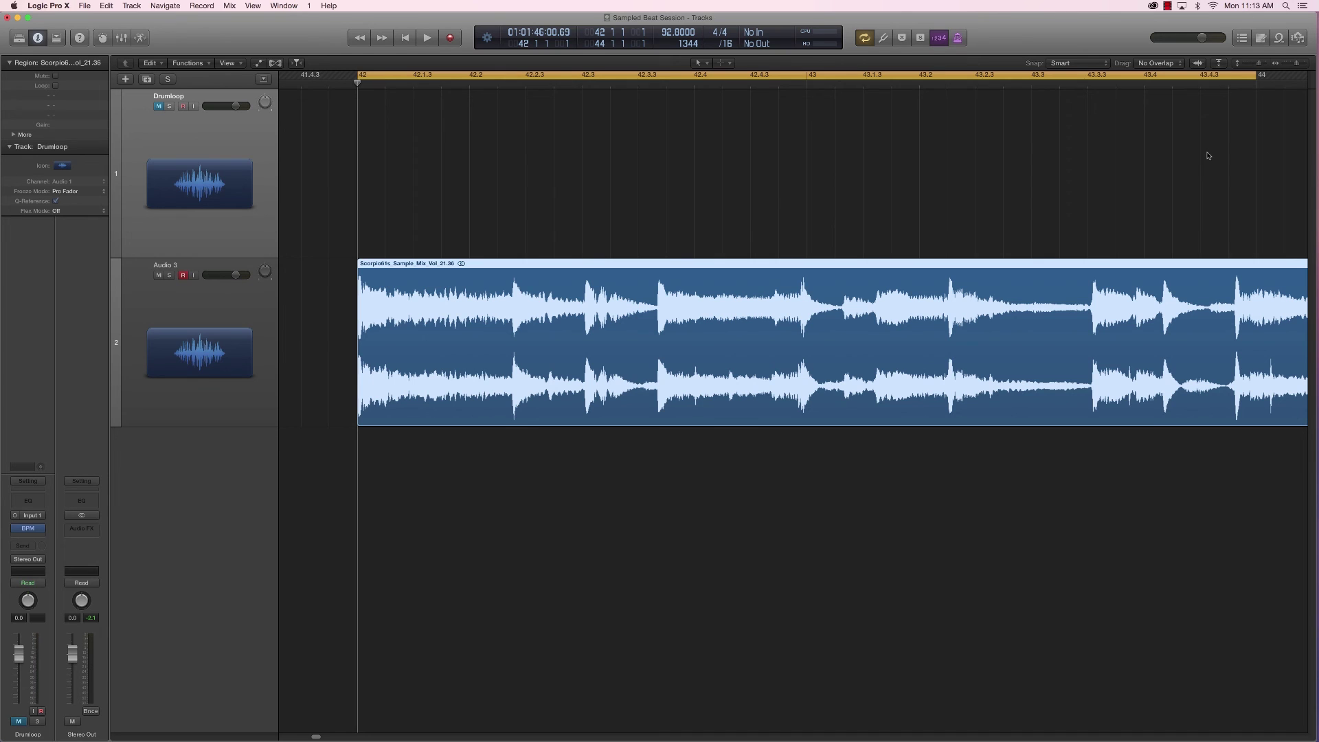
key("space")
key("super+Left")
key("super+Left")
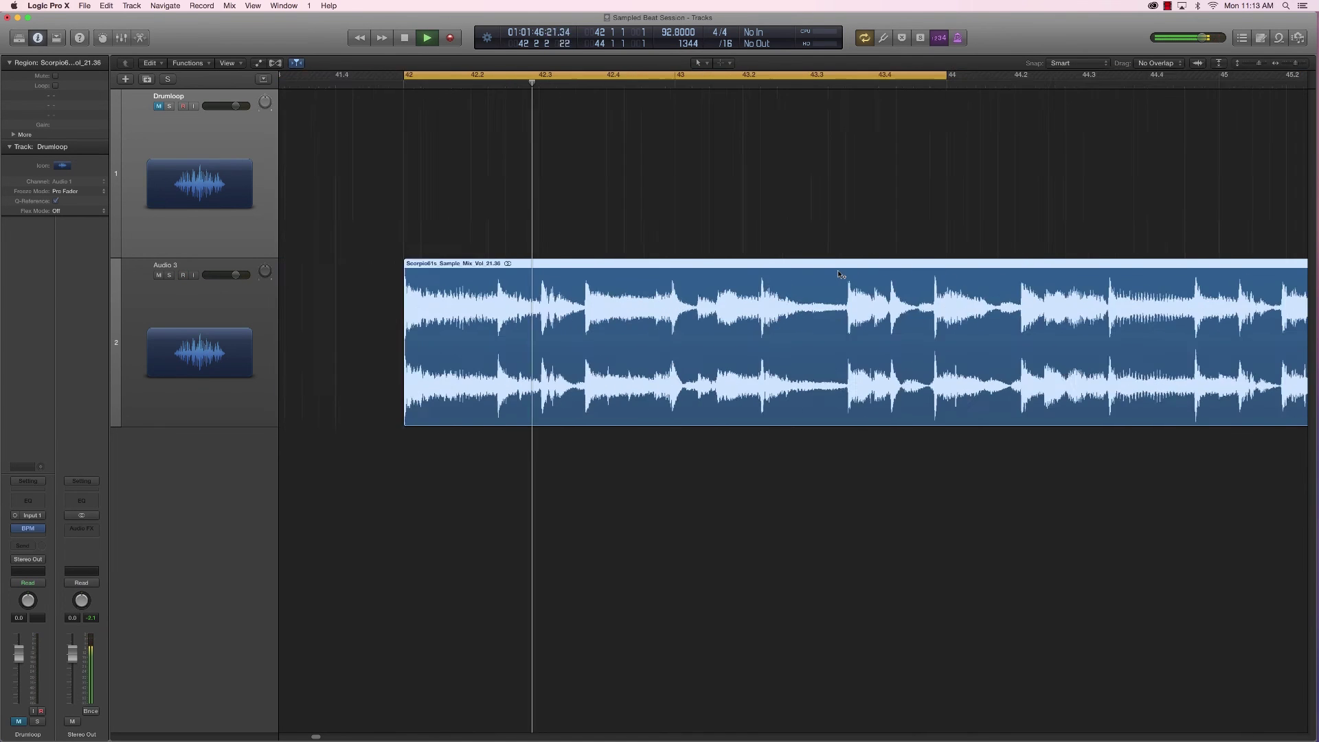
key("c")
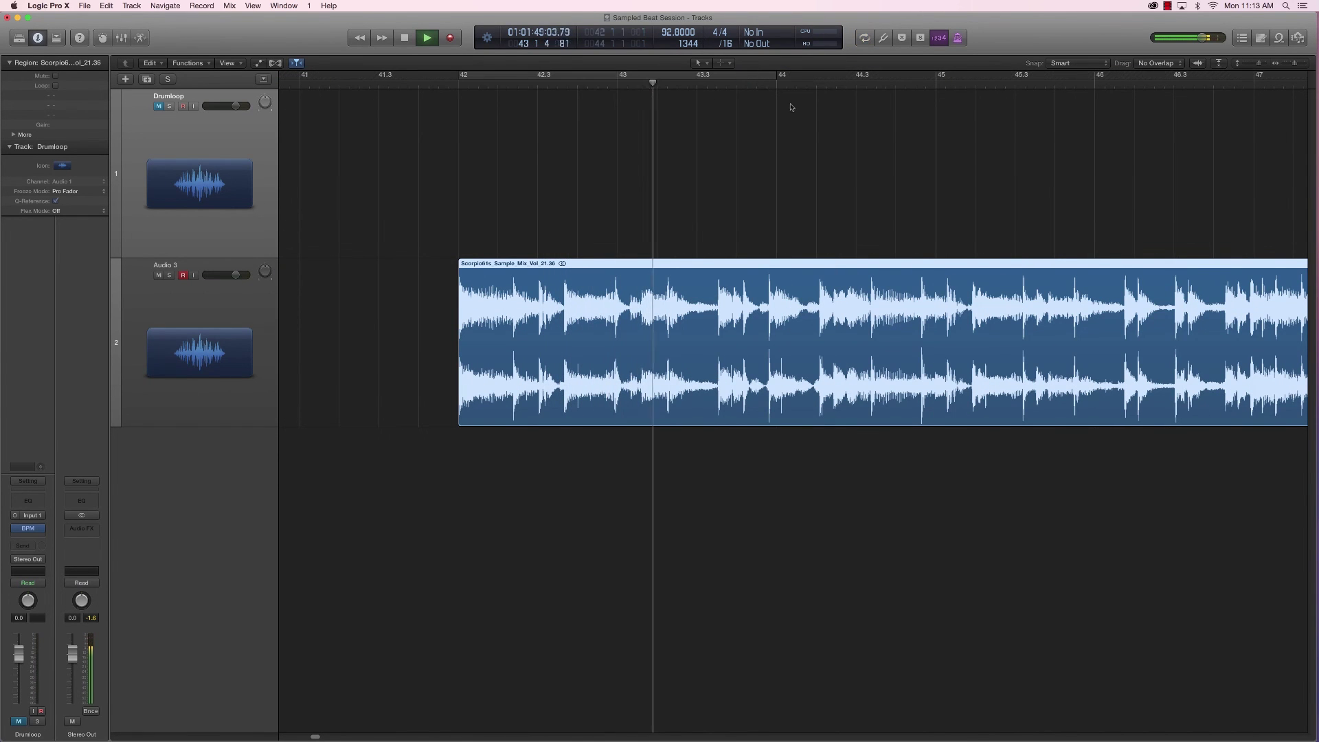
key("space")
Step: Insert the BPM Counter plug-in on the Audio 3 track
left_click(137, 309)
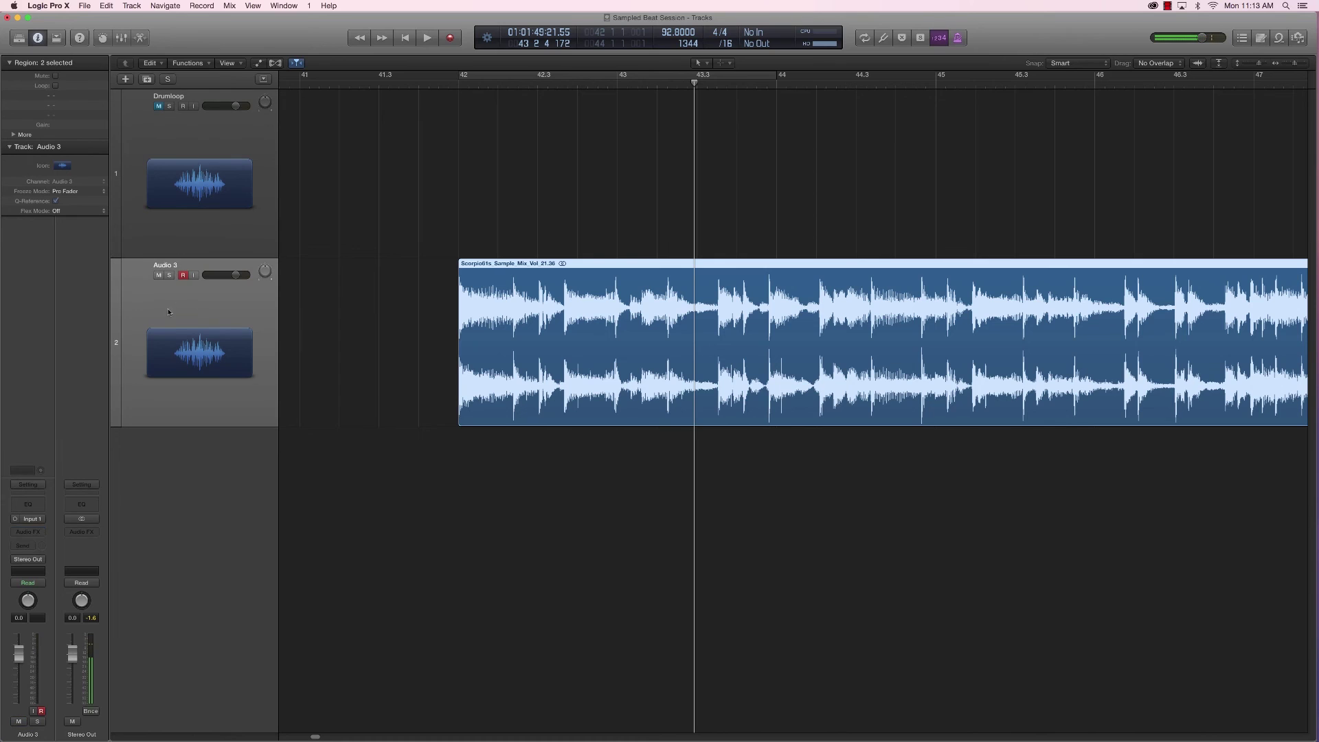
left_click(27, 530)
mouse_move(46, 594)
mouse_move(138, 594)
left_click(182, 595)
Step: Play the Audio 3 sample from bar 42 to measure its tempo with the BPM Counter
left_click(458, 79)
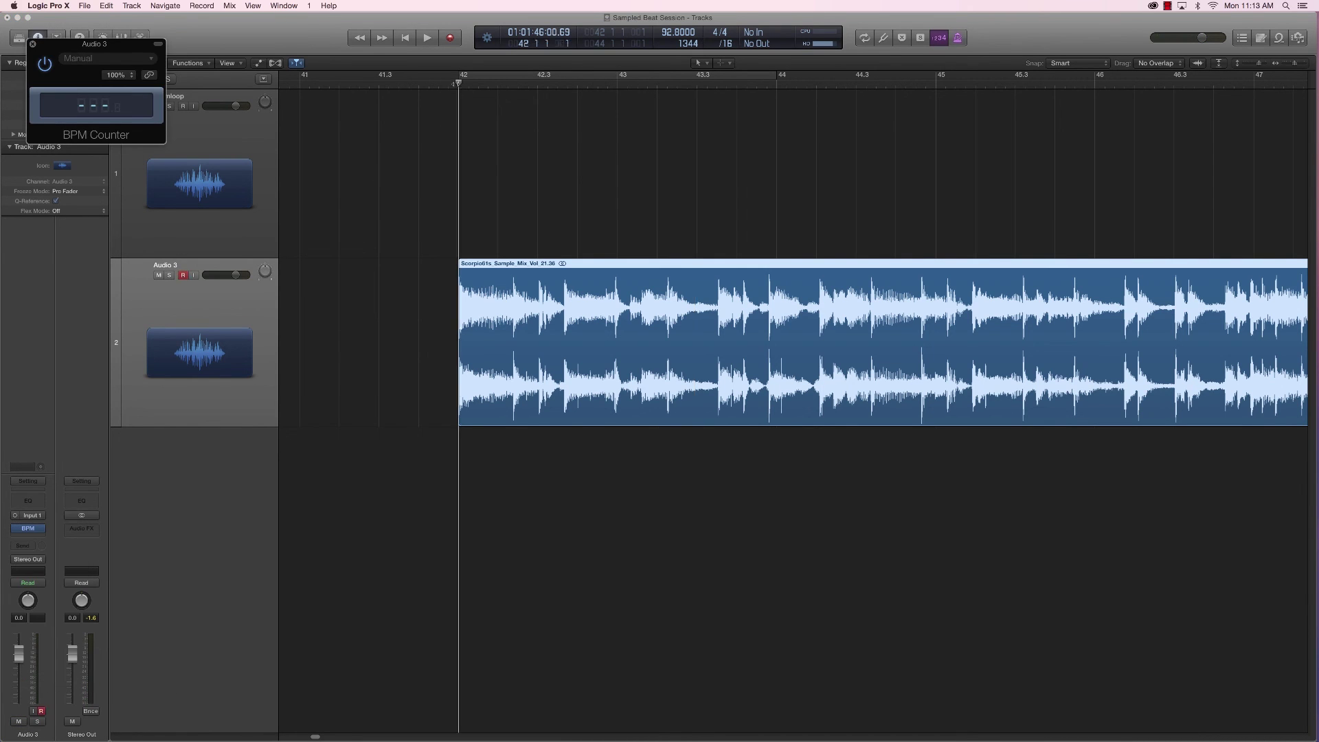
key("space")
key("super+Left")
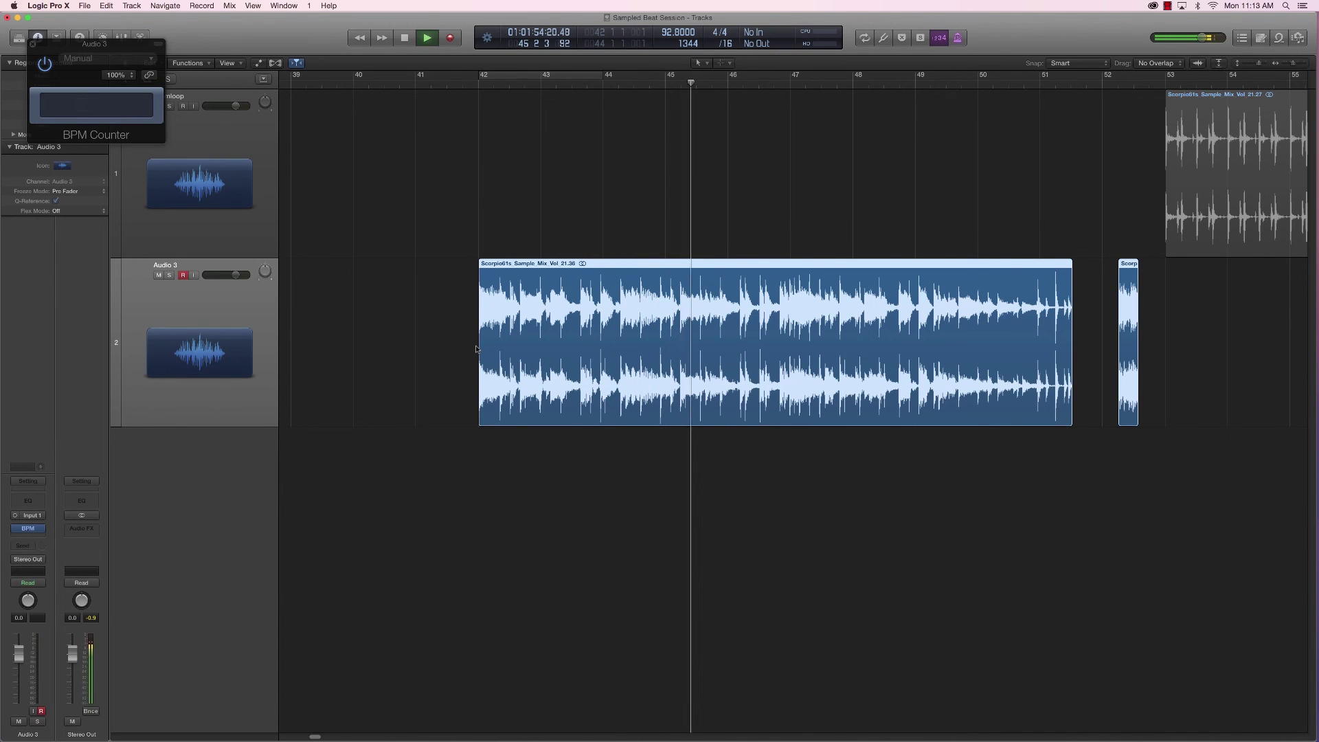
key("space")
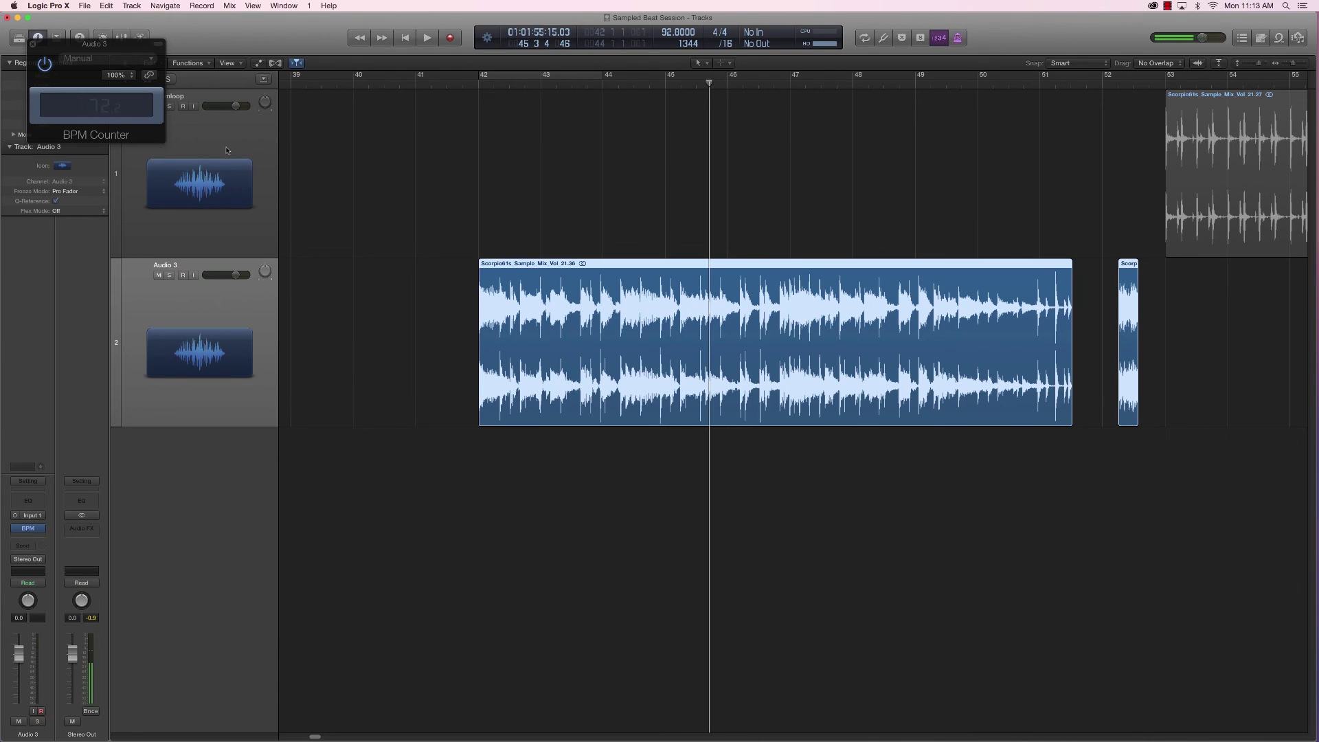
Step: Set the project tempo to 72.2 BPM
double_click(666, 33)
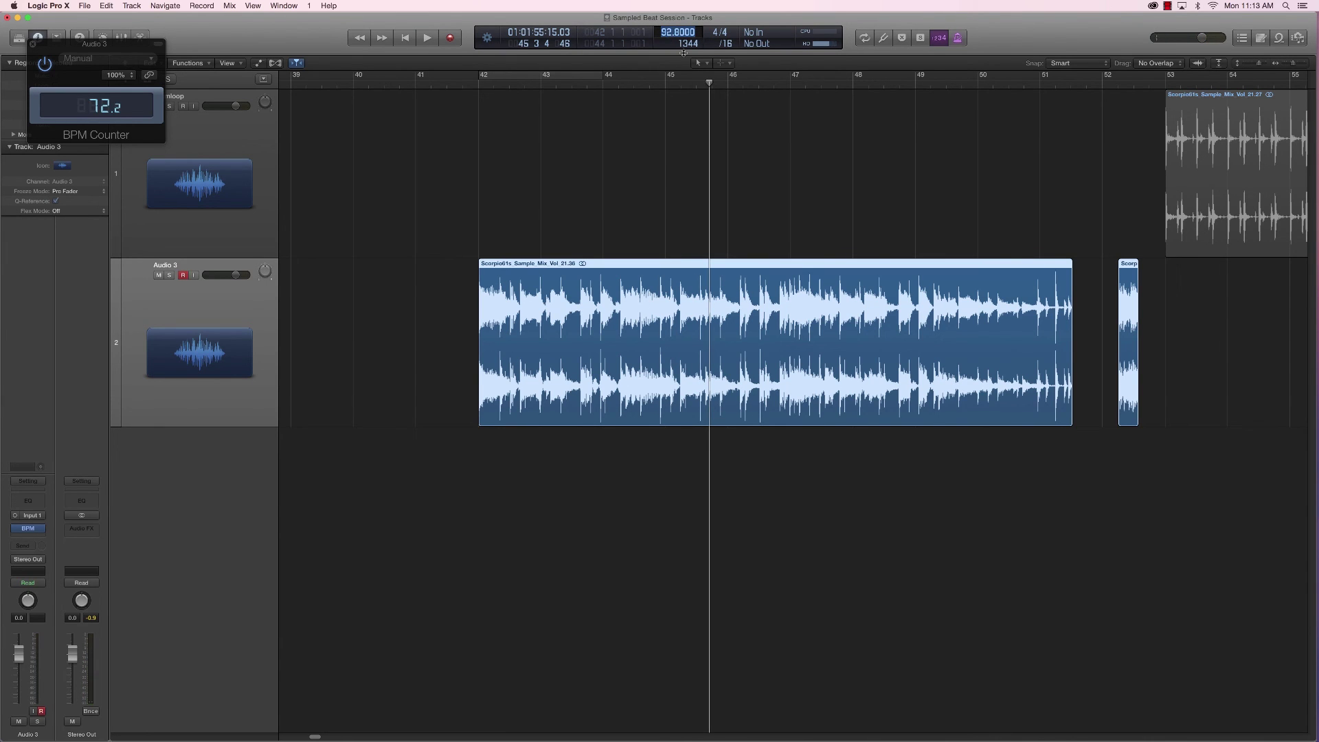
type("72")
key("BackSpace")
type(".2")
key("BackSpace")
key("BackSpace")
type("2.2")
key("Return")
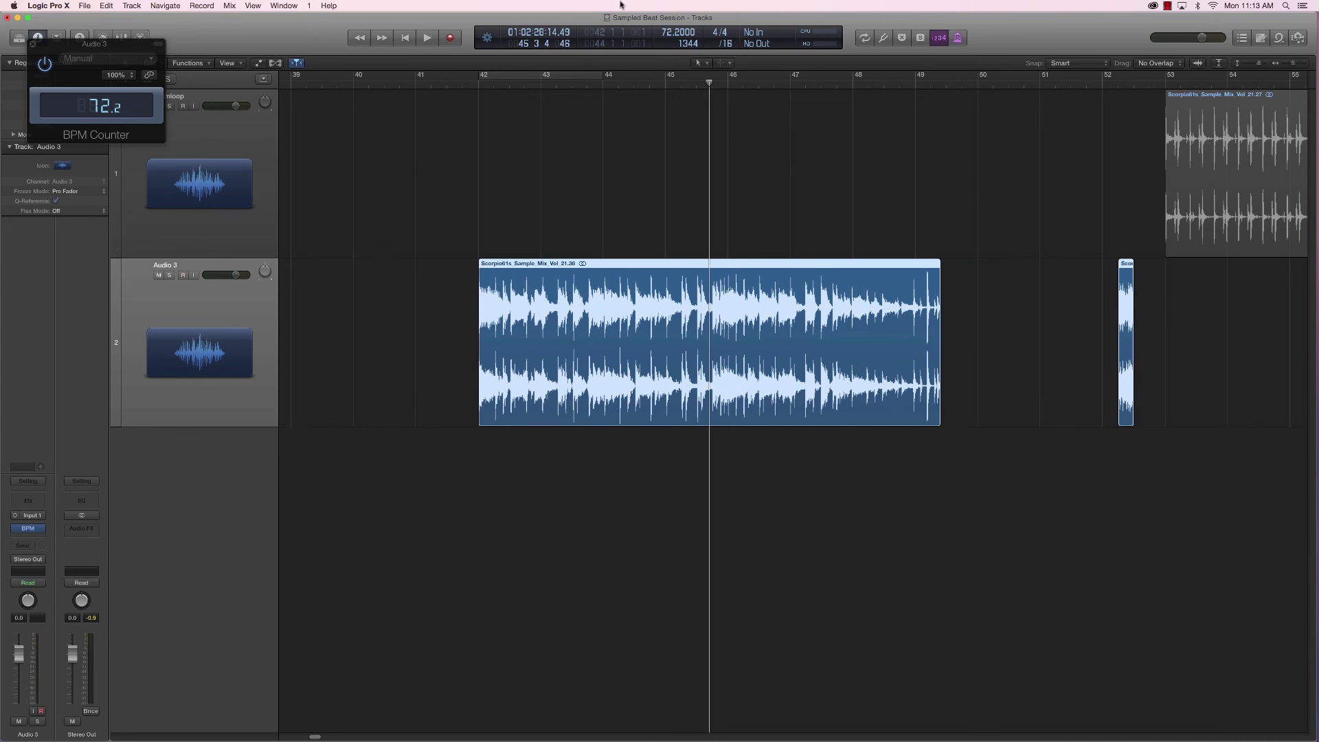
Step: Set a cycle range from bar 42 to bar 46 and play the Audio 3 sample against the grid
left_click(581, 75)
left_click_drag(605, 79, 727, 118)
key("space")
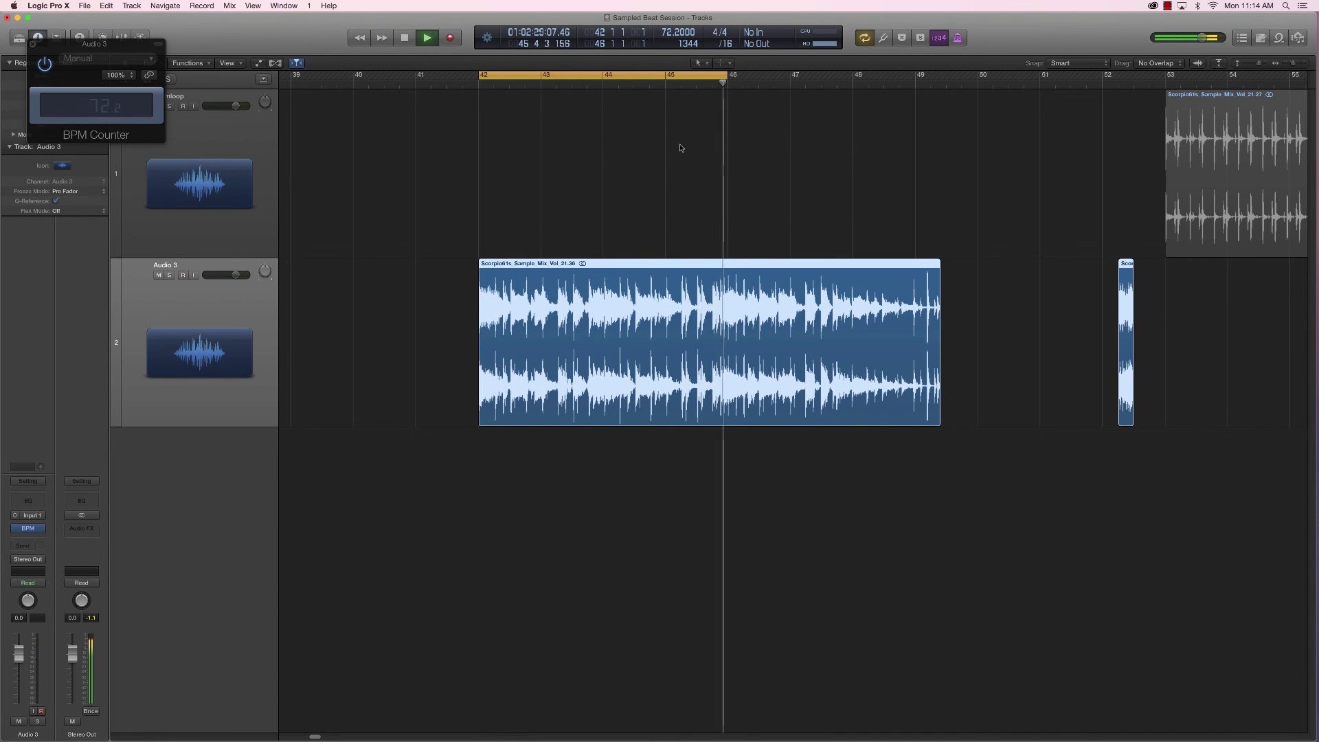
key("space")
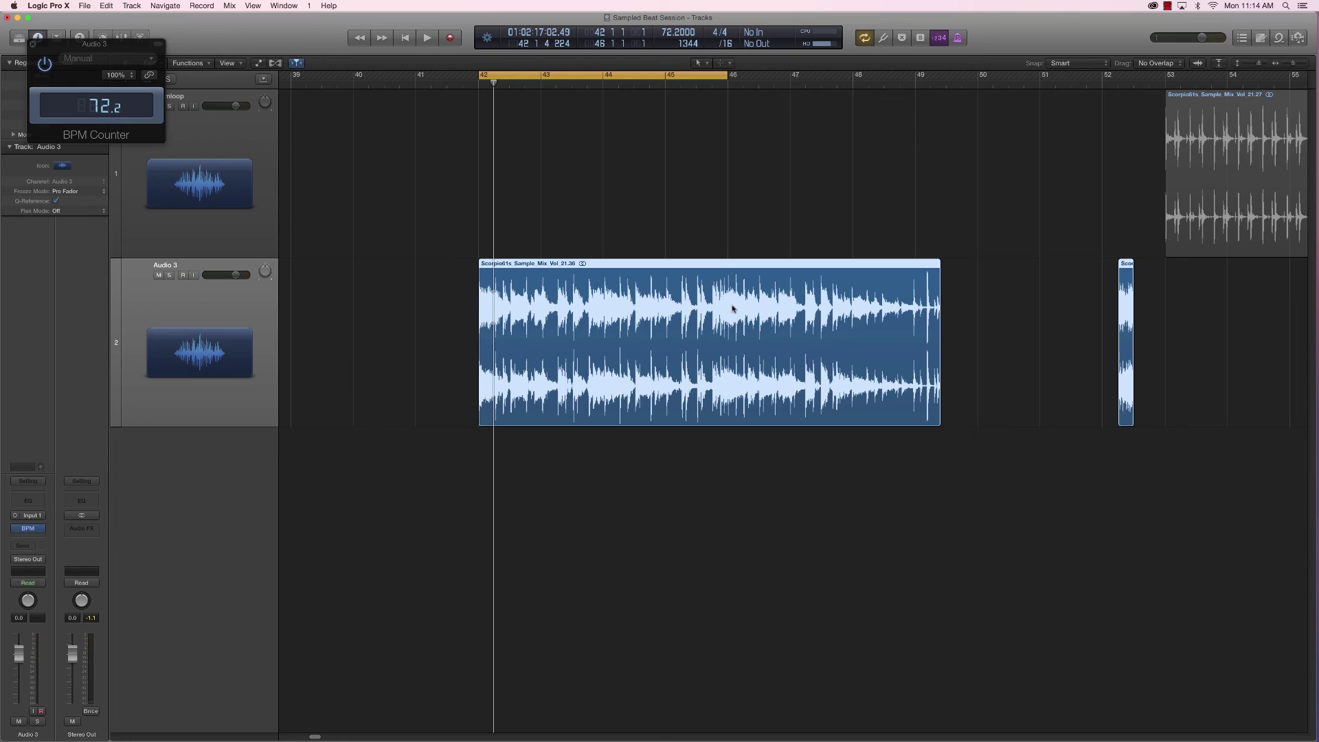
key("space")
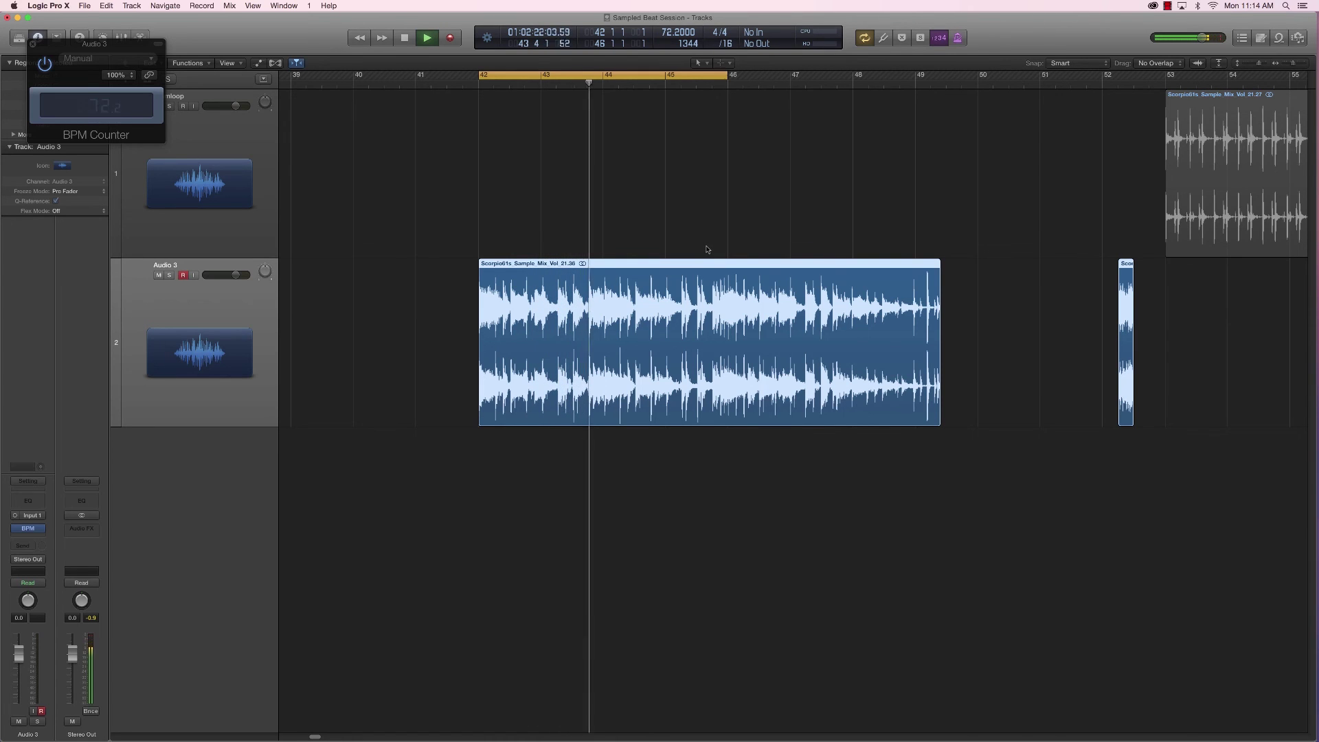
key("space")
Step: Shorten the cycle range to bars 42–44 and set the project tempo to 71.6 BPM to line up the hit at bar 44
left_click_drag(727, 74, 603, 75)
scroll(617, 209, "up", 4)
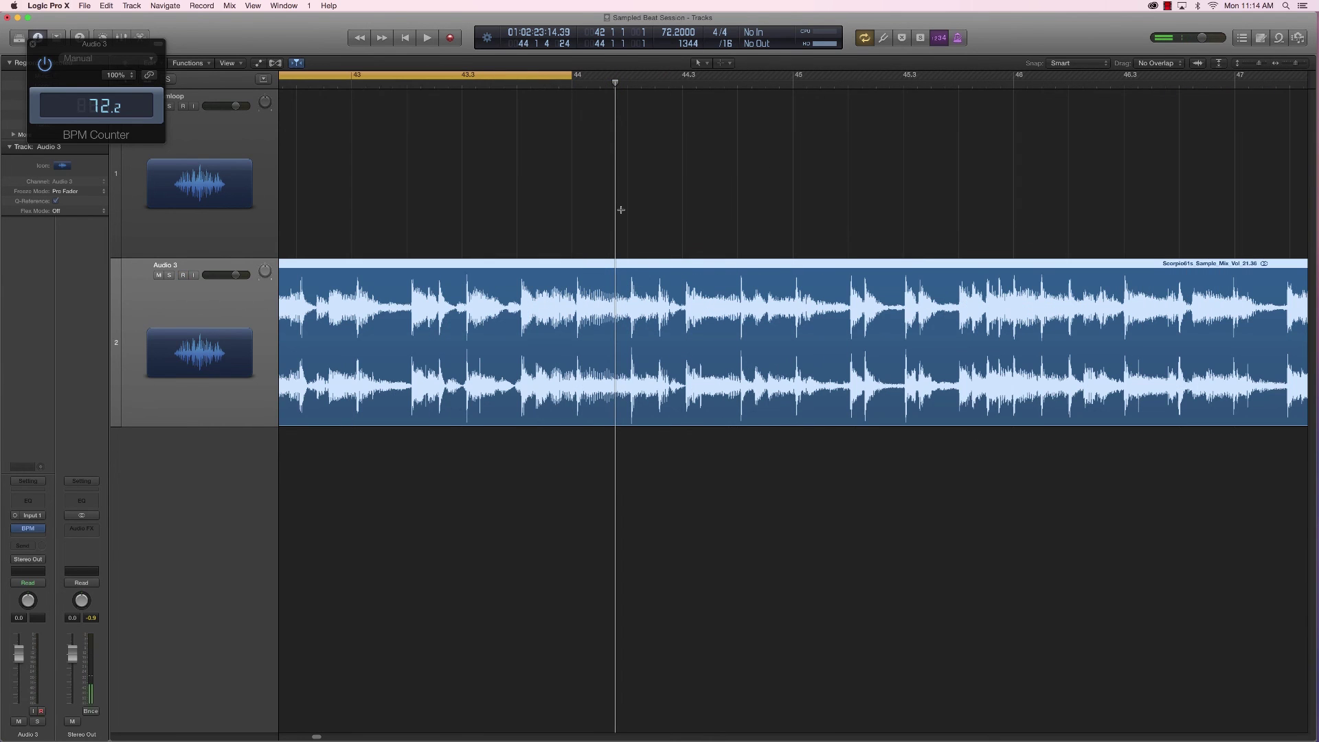
left_click(572, 85)
scroll(601, 454, "up", 3)
scroll(600, 455, "up", 2)
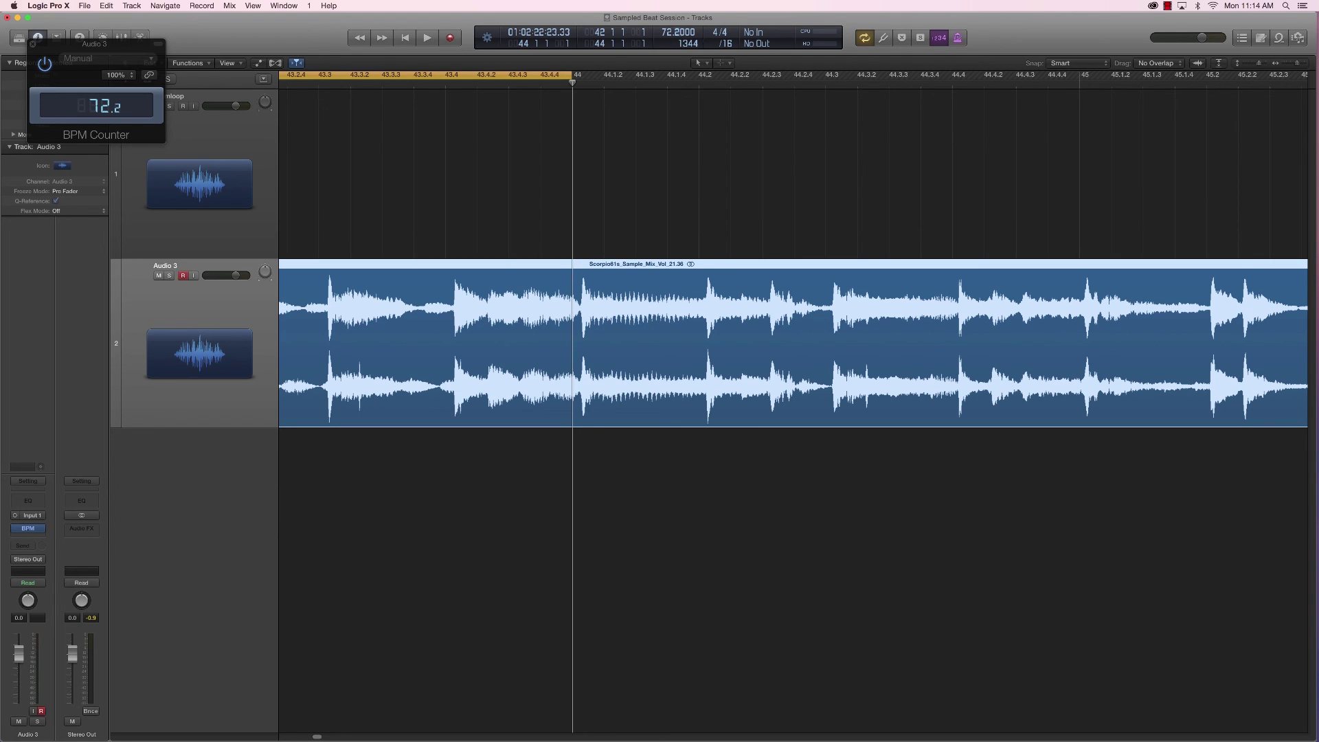
key("super+z")
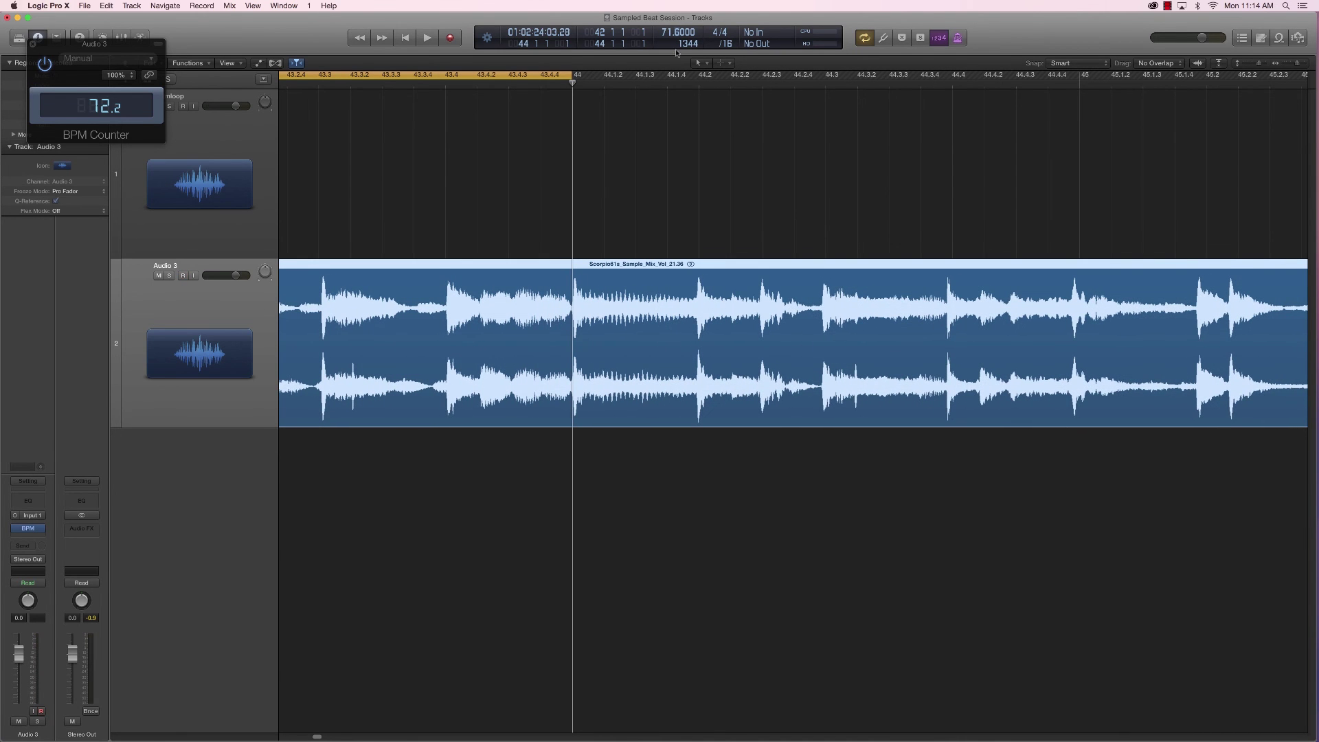
Step: Play the two-bar cycle from bar 42 to bar 44 to check how the sample loops
key("super+Left")
key("super+Left")
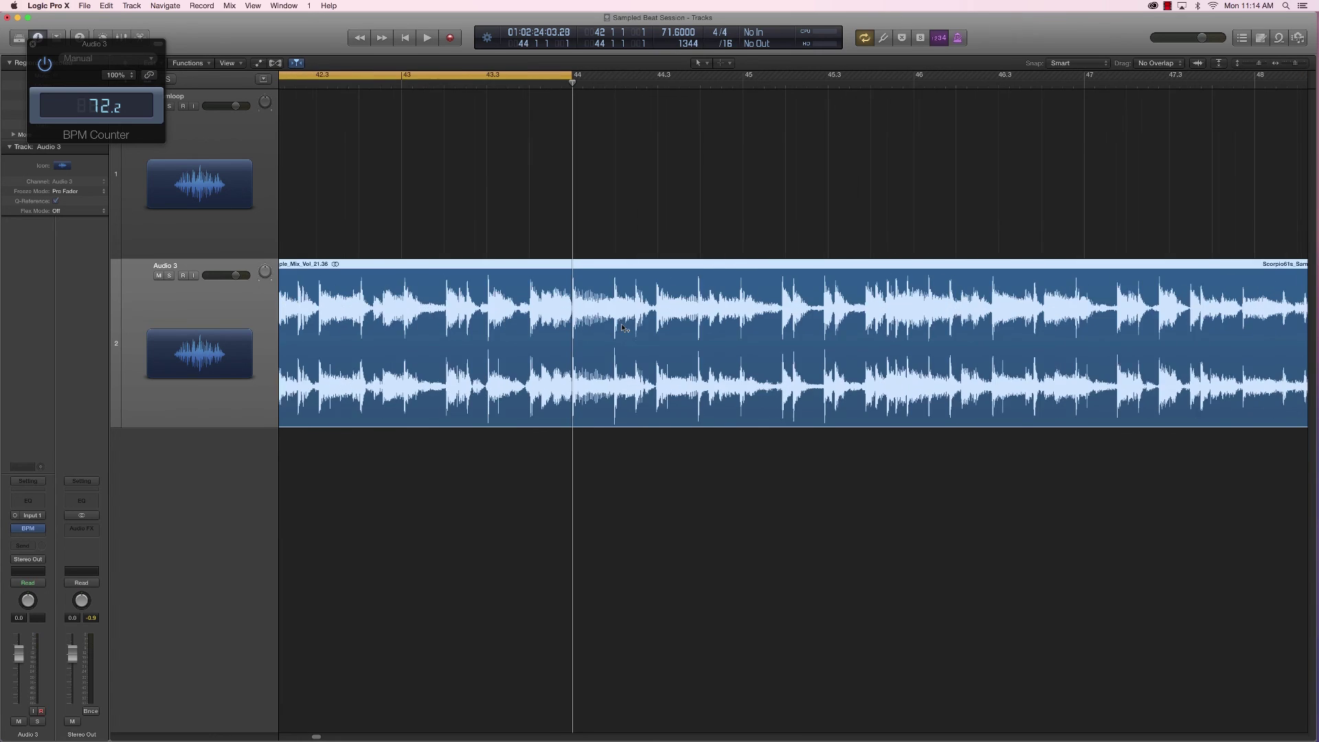
key("space")
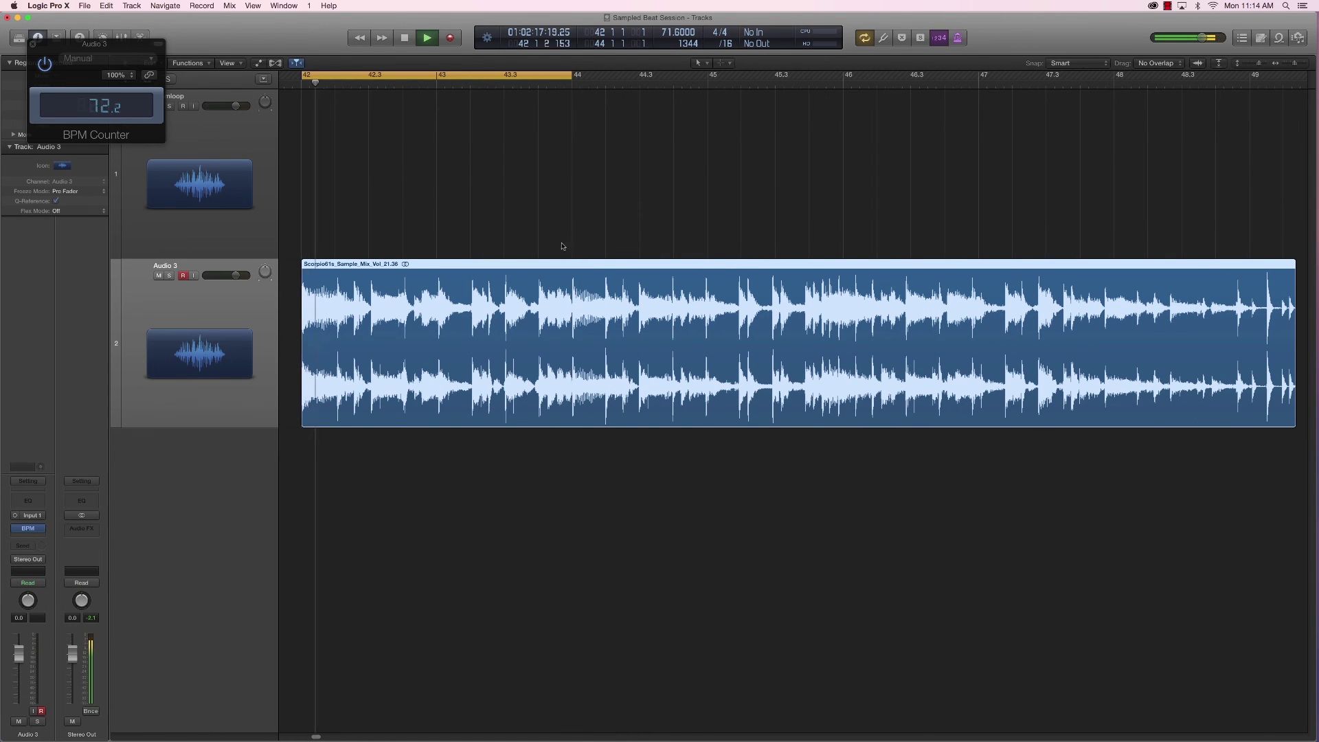
left_click(568, 236)
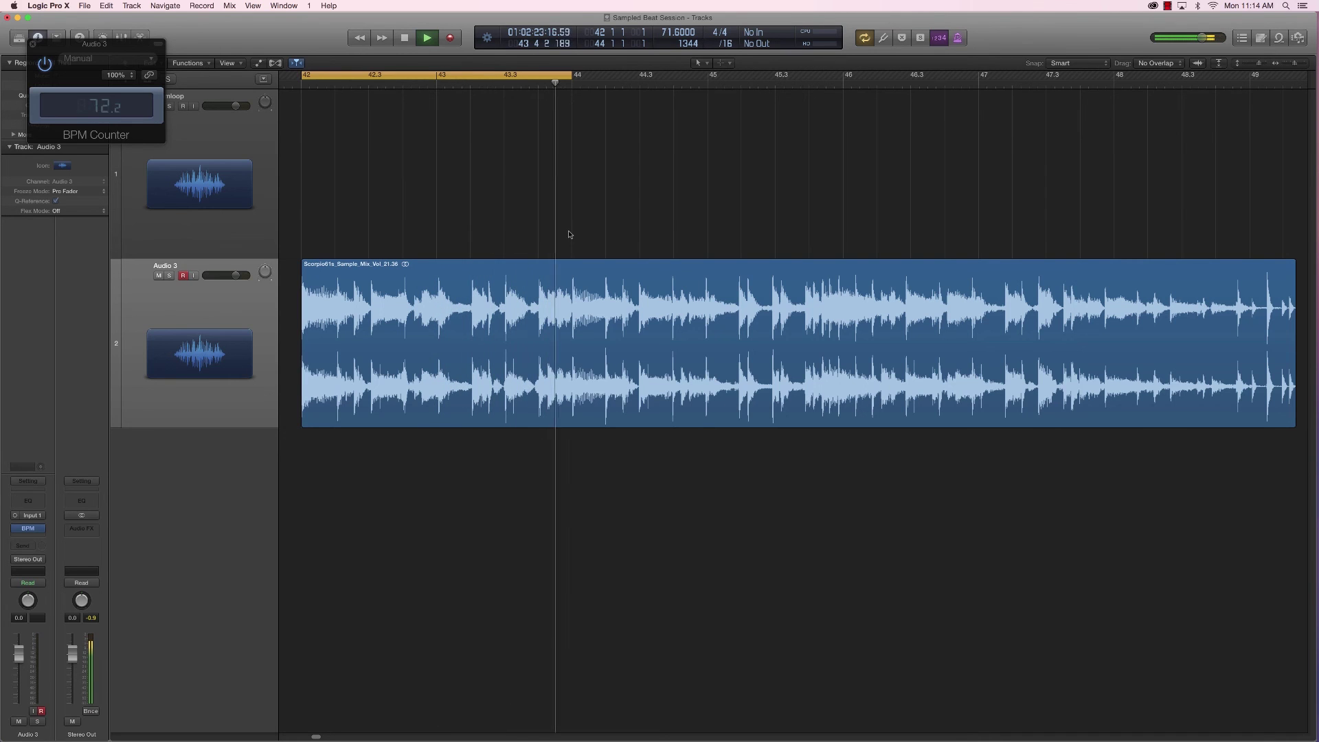
key("space")
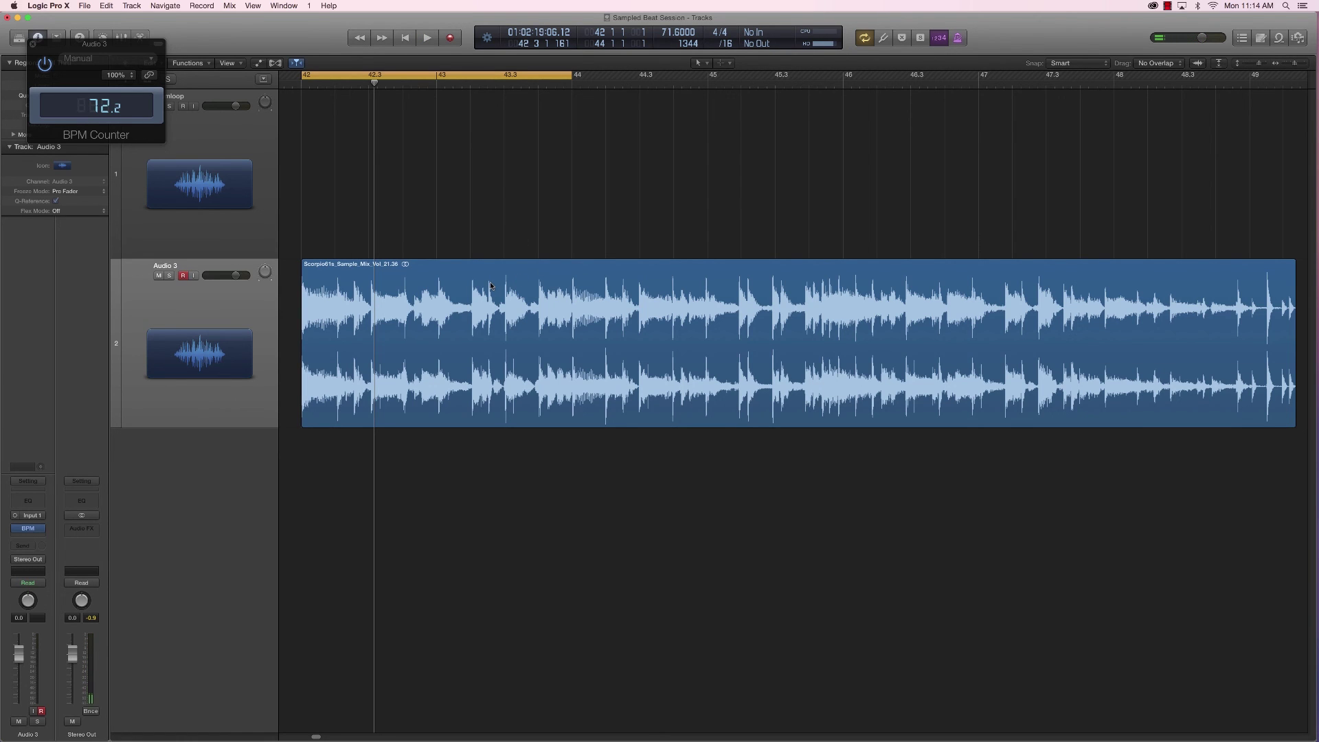
Step: Move the cycle range to bars 44–46, play it, and examine the waveform's alignment at bar 46
left_click_drag(372, 79, 639, 98)
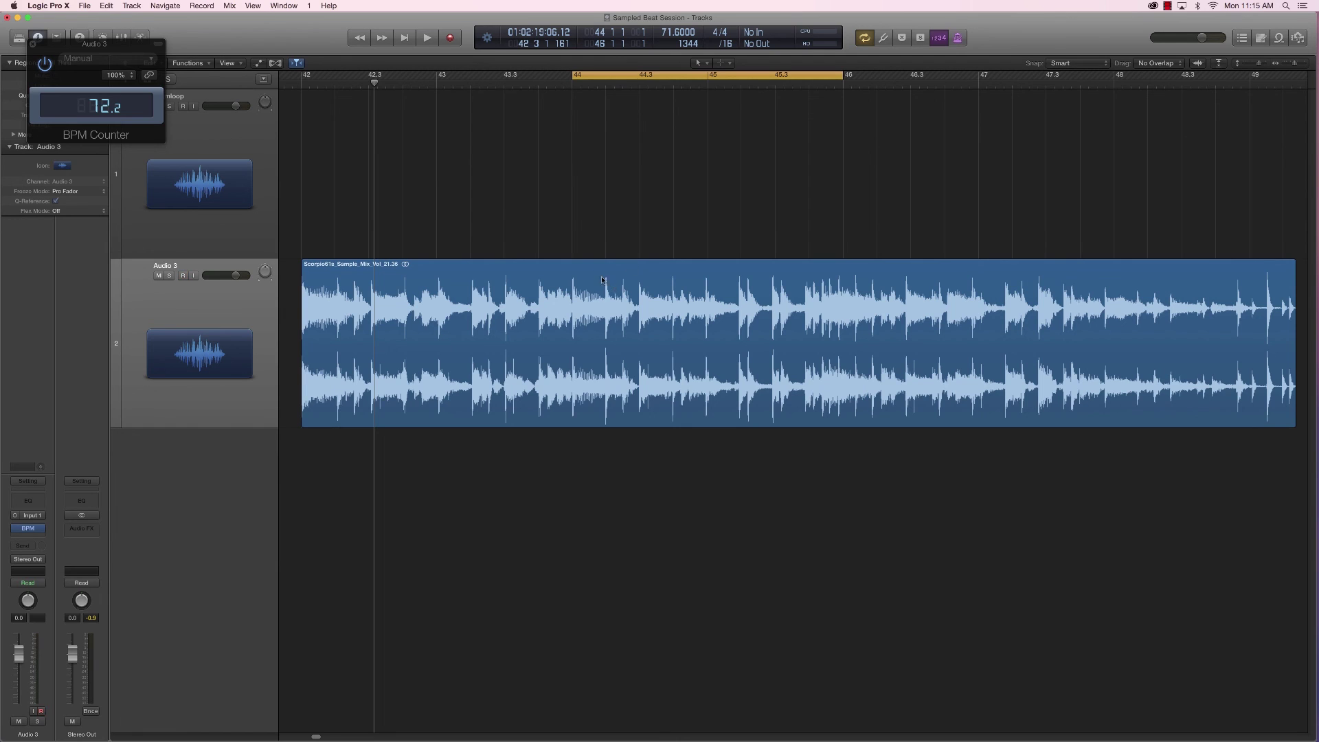
left_click(578, 284)
key("space")
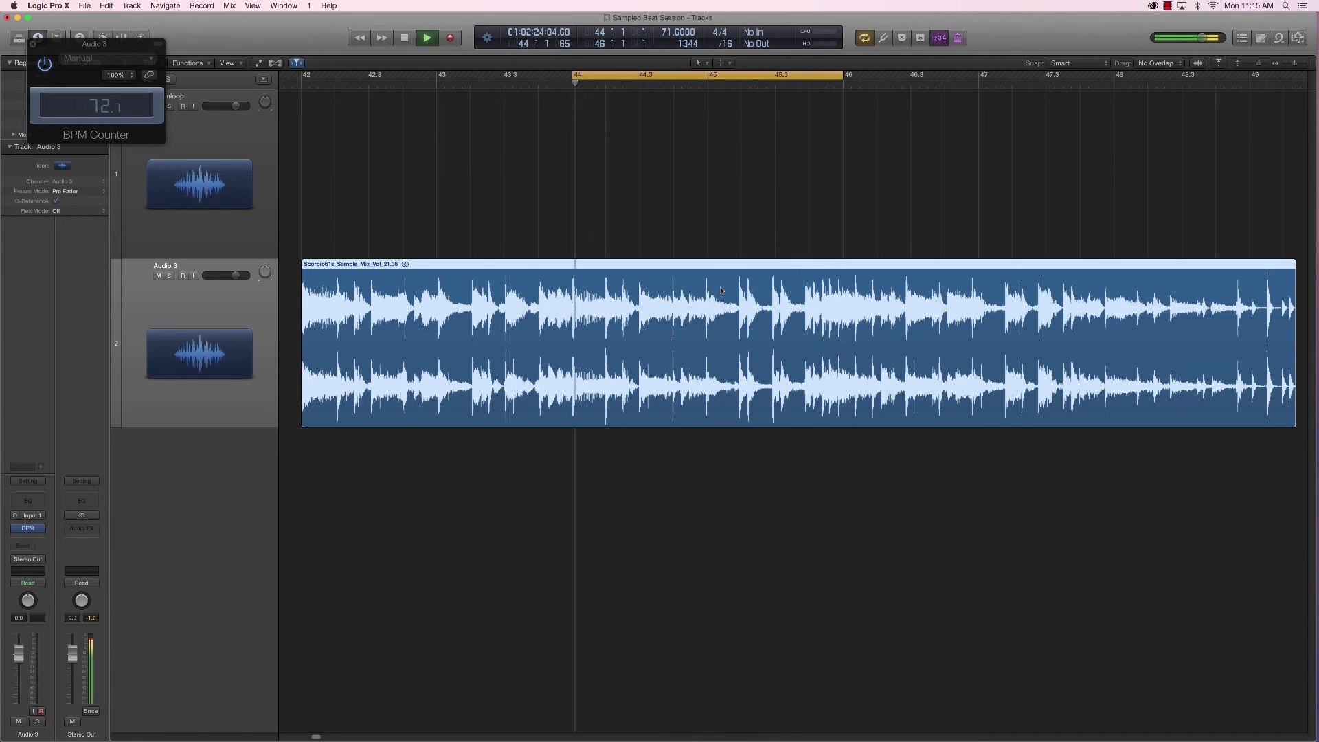
key("space")
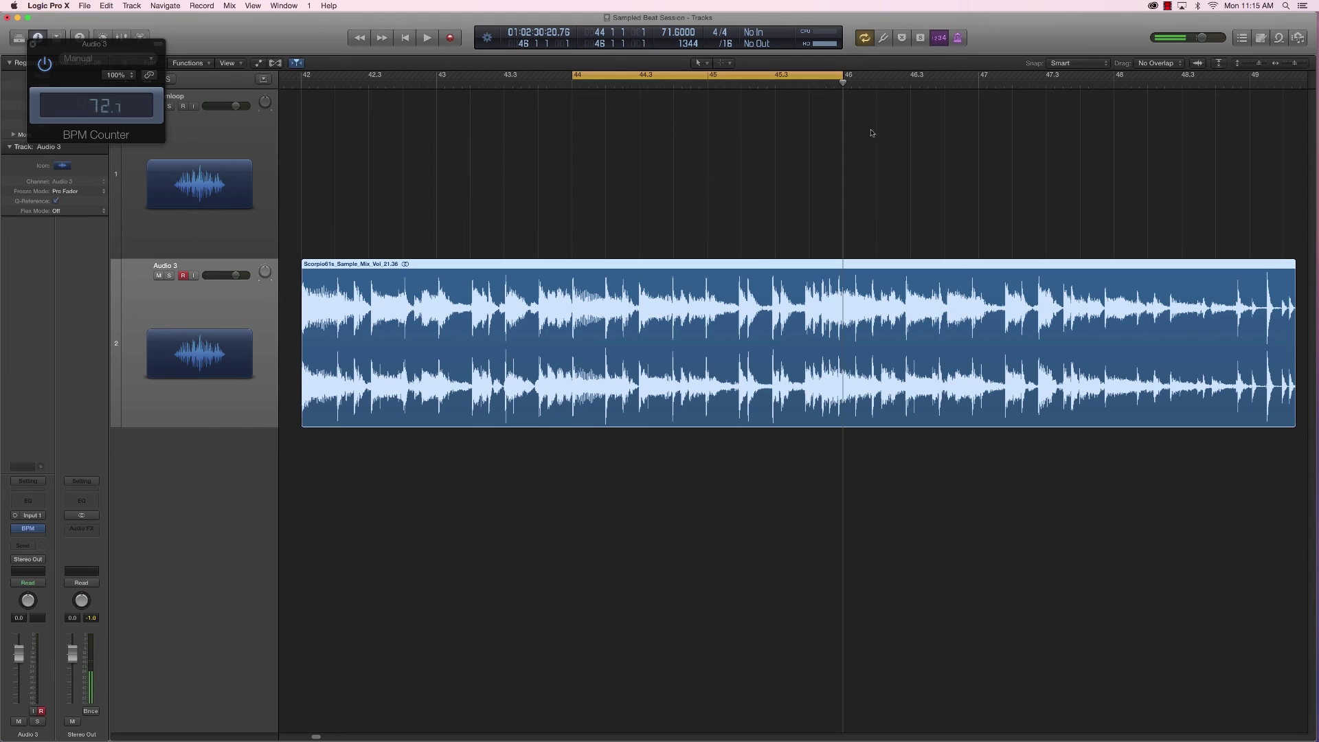
scroll(840, 234, "up", 3)
scroll(839, 234, "up", 3)
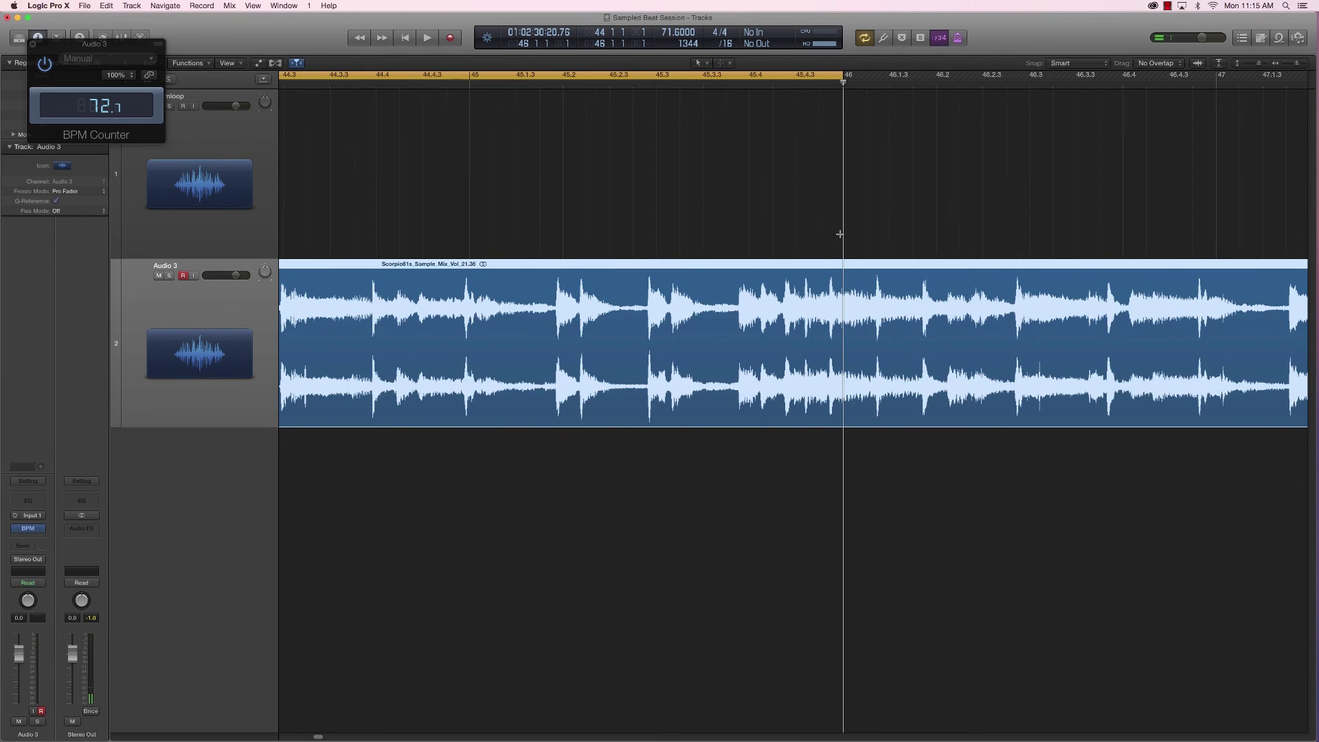
scroll(839, 234, "down", 6)
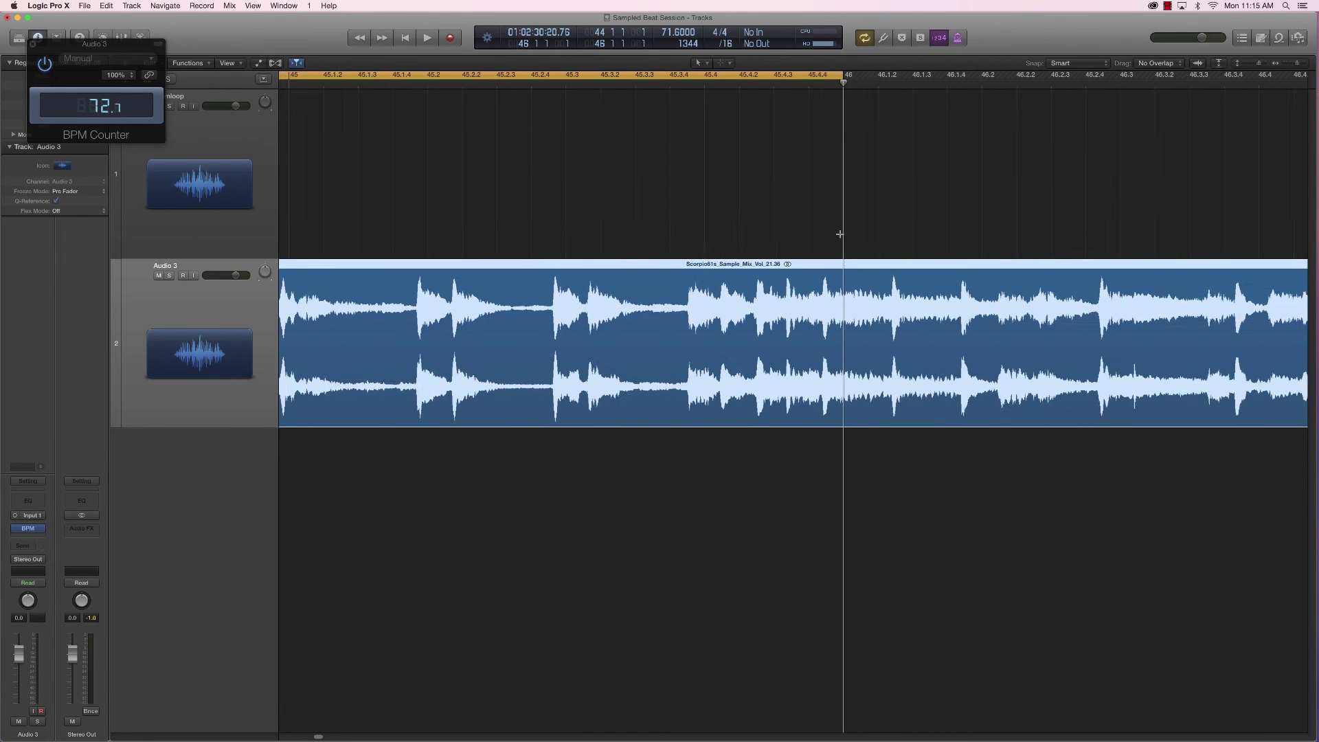
scroll(839, 234, "down", 3)
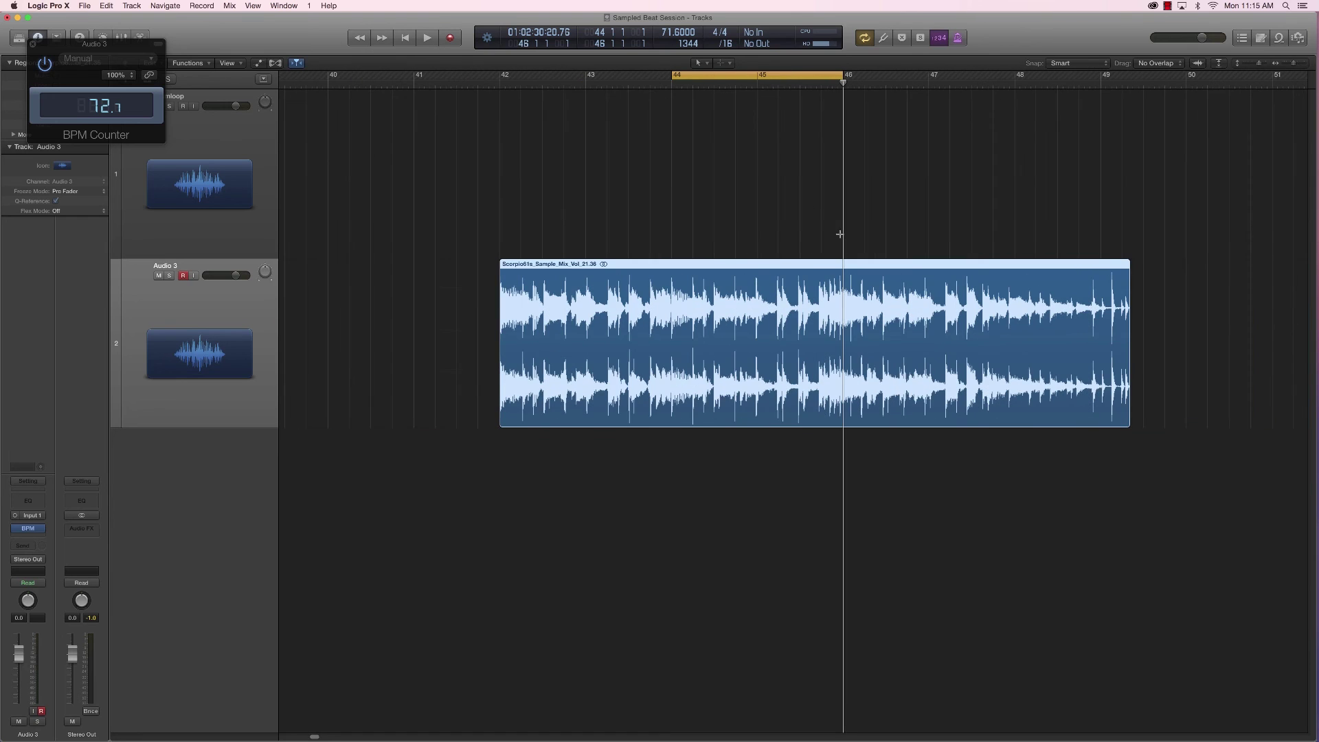
Step: Extend the cycle range back to bar 42 and set the project tempo to 72.27 BPM, aligning the hit at bar 46
left_click_drag(672, 76, 505, 77)
key("space")
key("space")
left_click(842, 83)
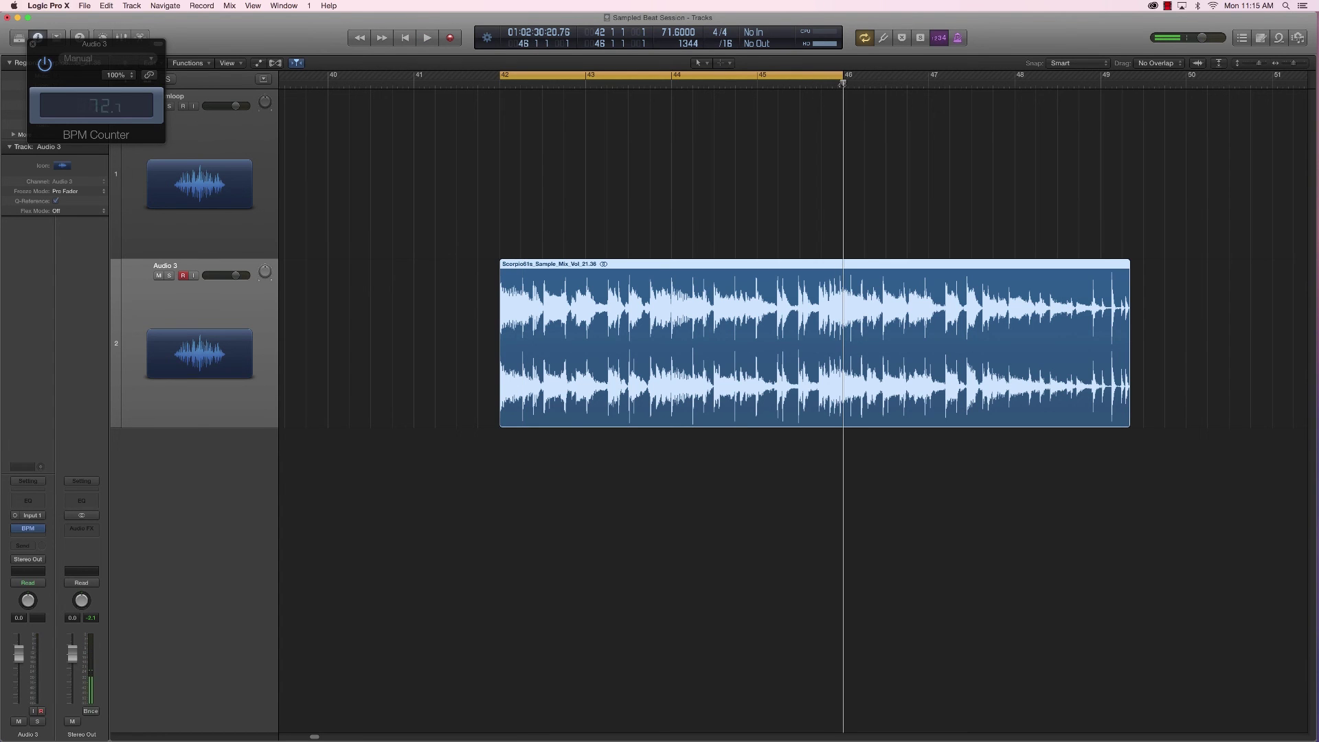
key("super+Right")
key("super+Right")
key("super+Right")
key("super+Right")
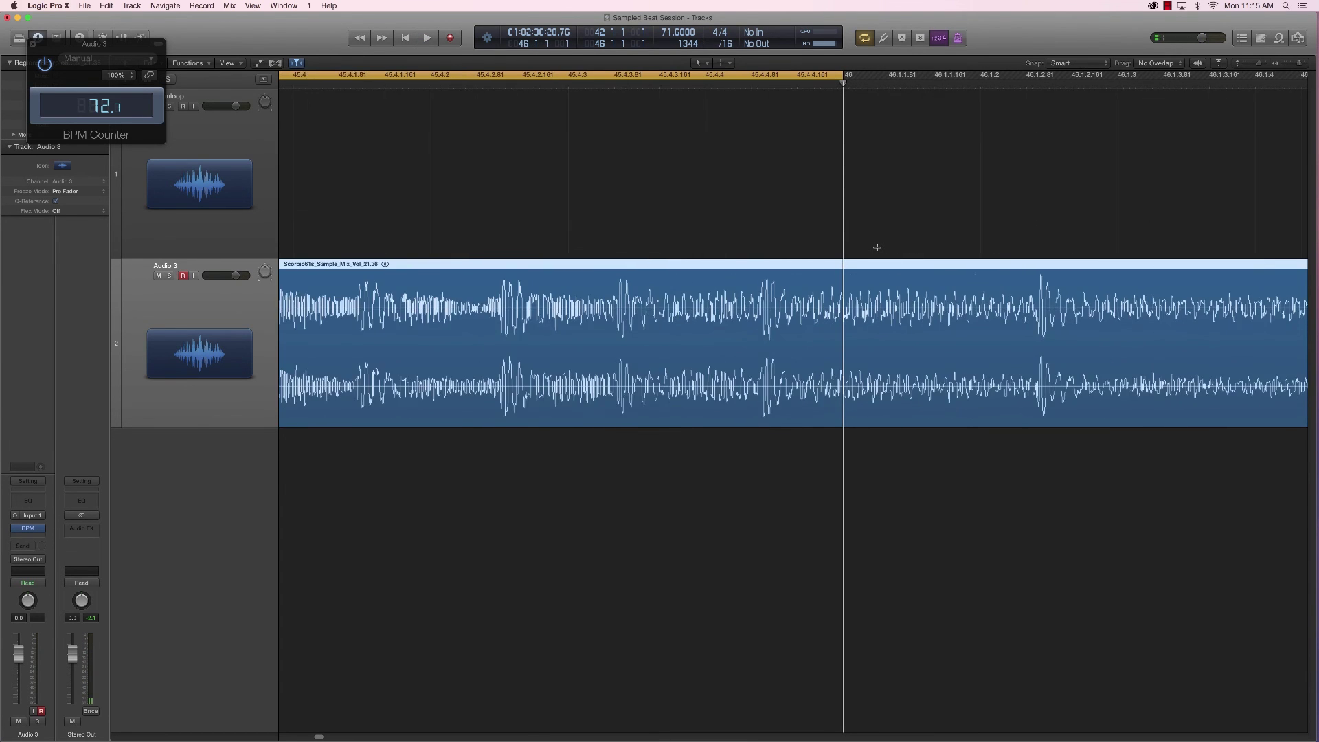
key("super+Left")
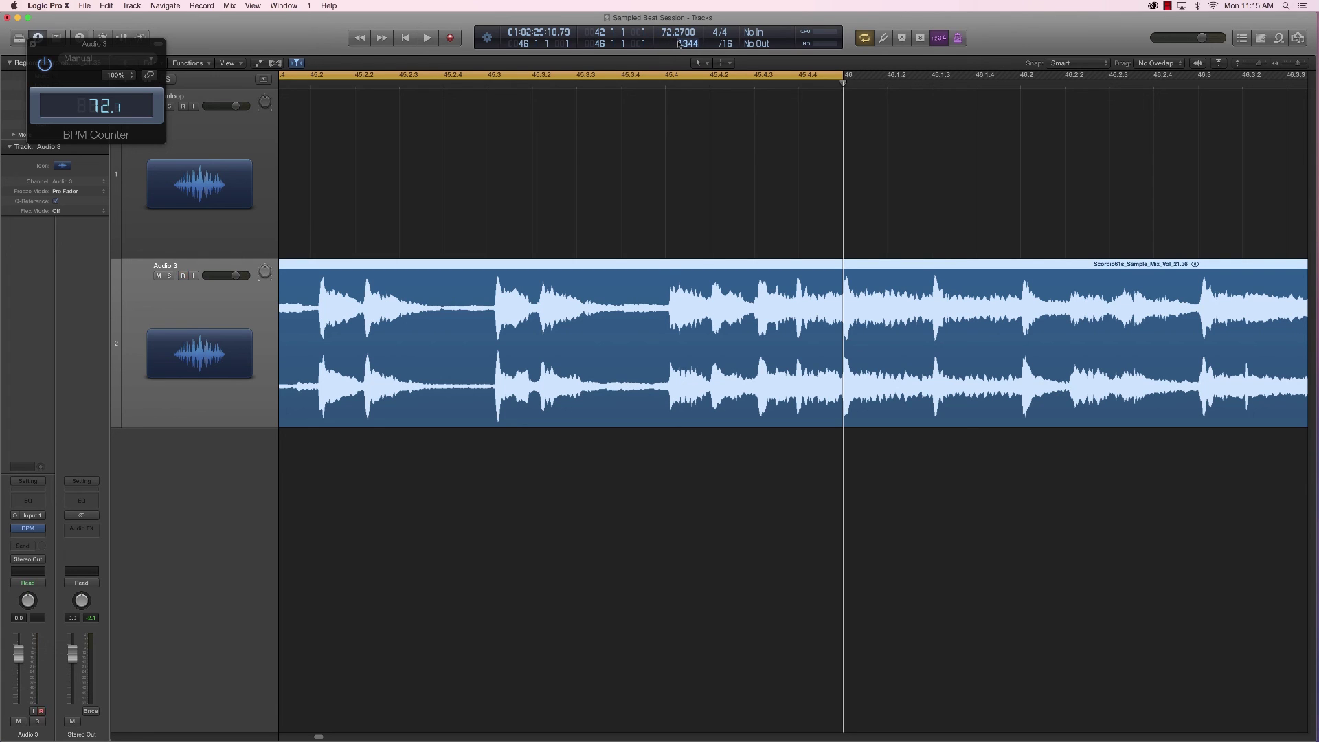
Step: Play the retimed Audio 3 sample from bar 42
key("space")
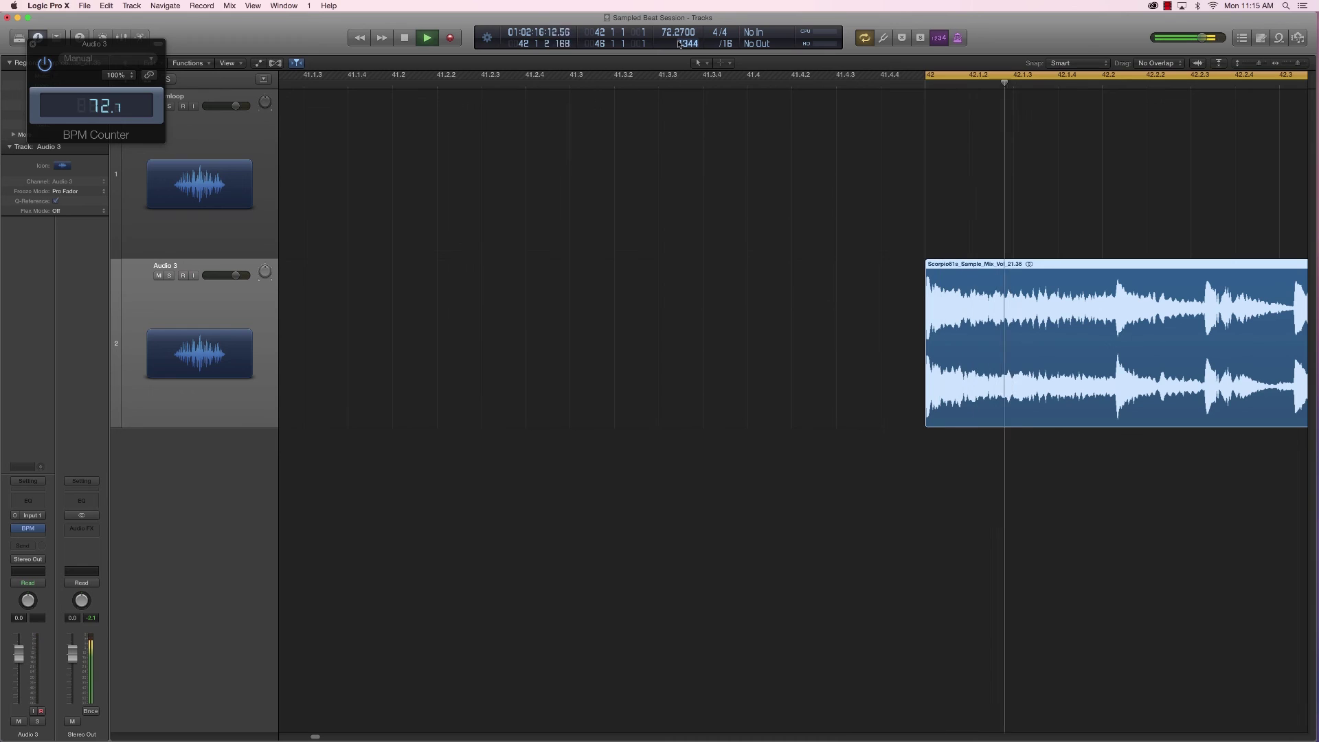
scroll(802, 232, "down", 3)
scroll(802, 232, "down", 2)
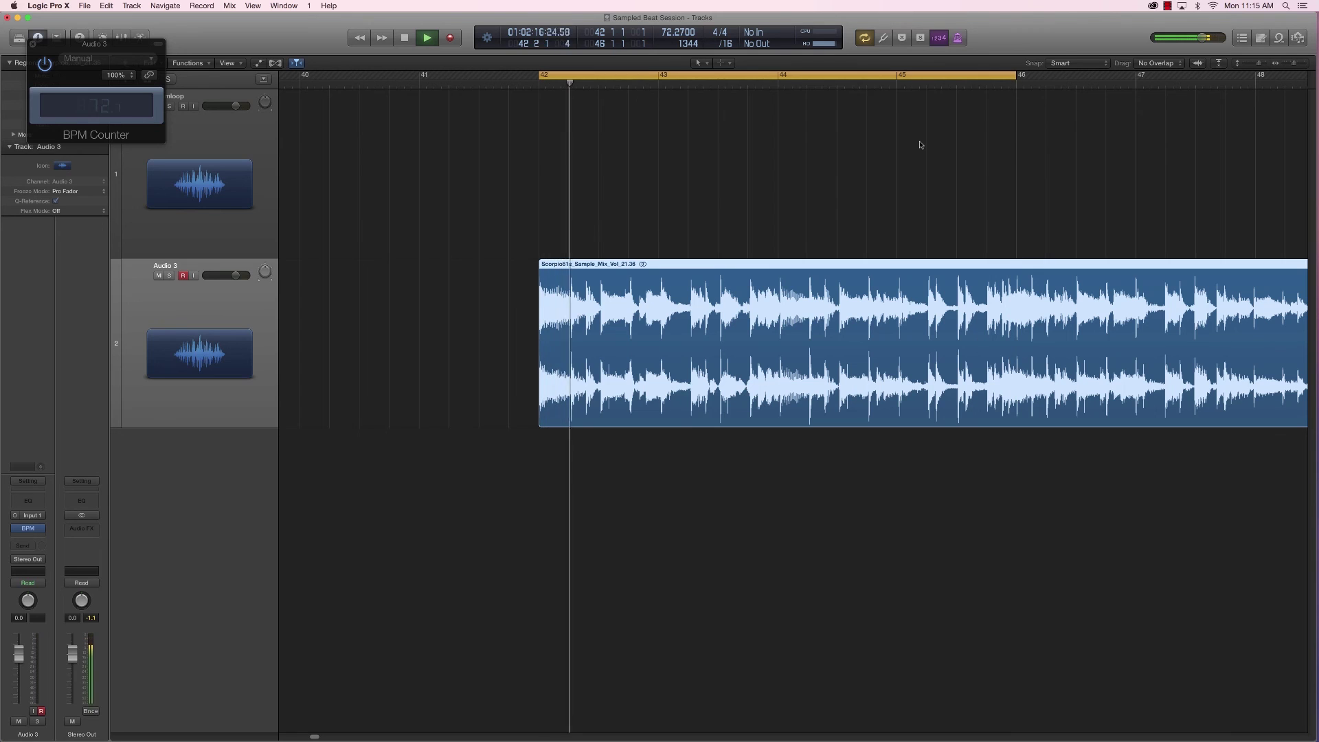
key("space")
Step: Split the long Audio 3 region at bar 46 and delete the part after the split
left_click_drag(1019, 266, 505, 381)
left_click(762, 339)
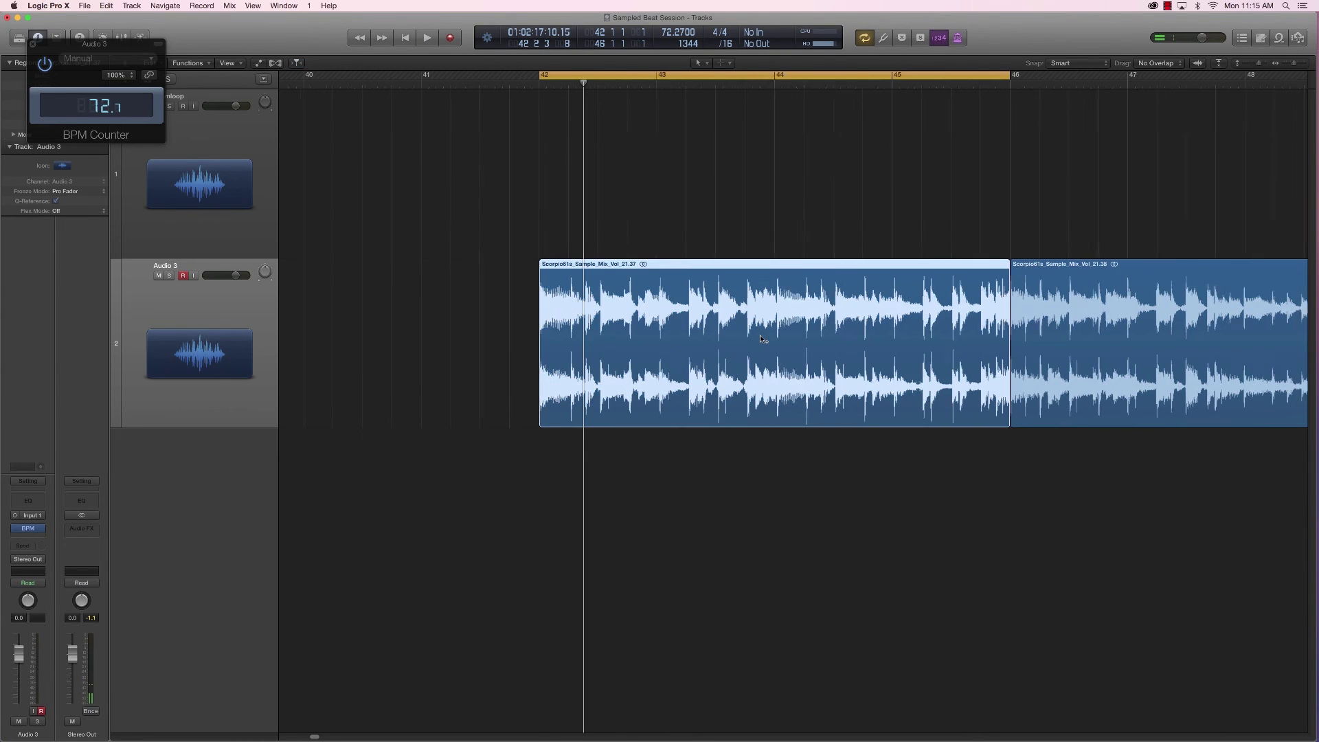
key("super+Left")
left_click(815, 313)
key("Delete")
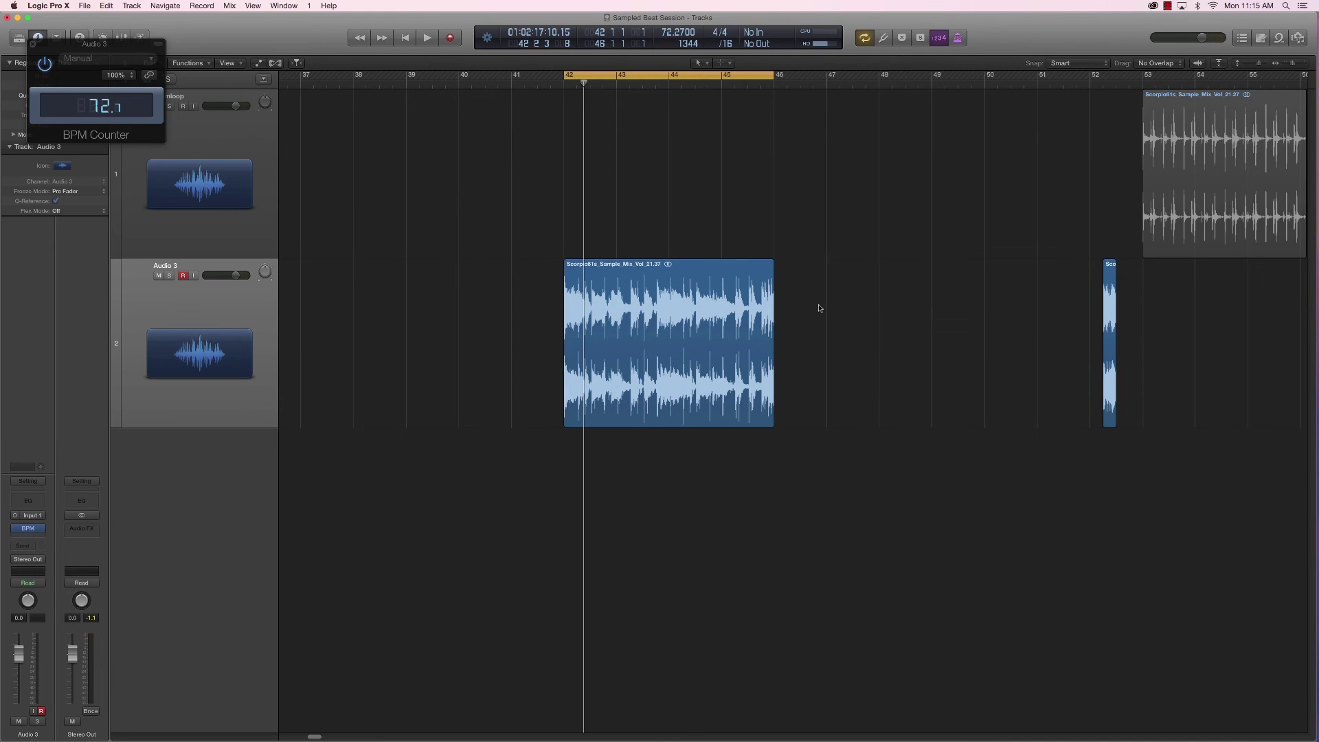
Step: Copy the trimmed four-bar region to bar 46 and move the short Audio 3 region to 45 4 1 1
key("super+Left")
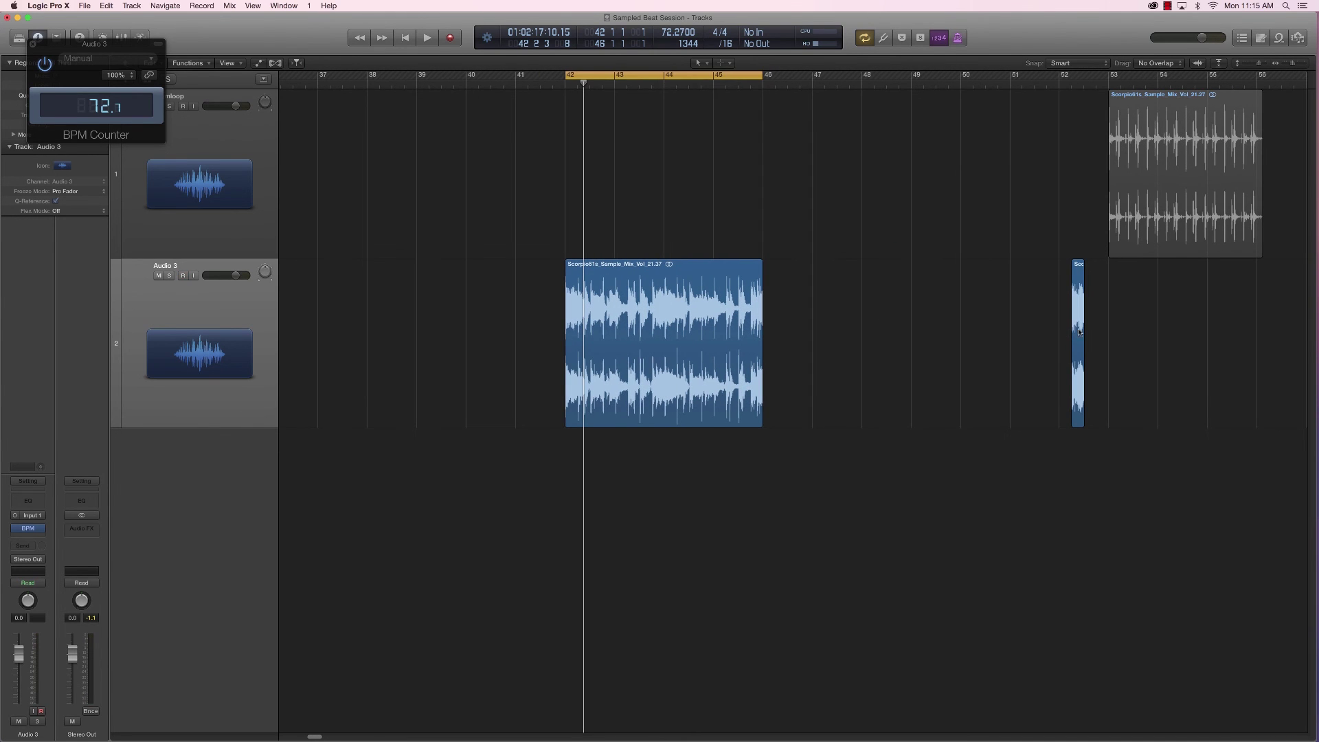
left_click_drag(714, 322, 863, 345)
left_click_drag(1079, 318, 756, 339)
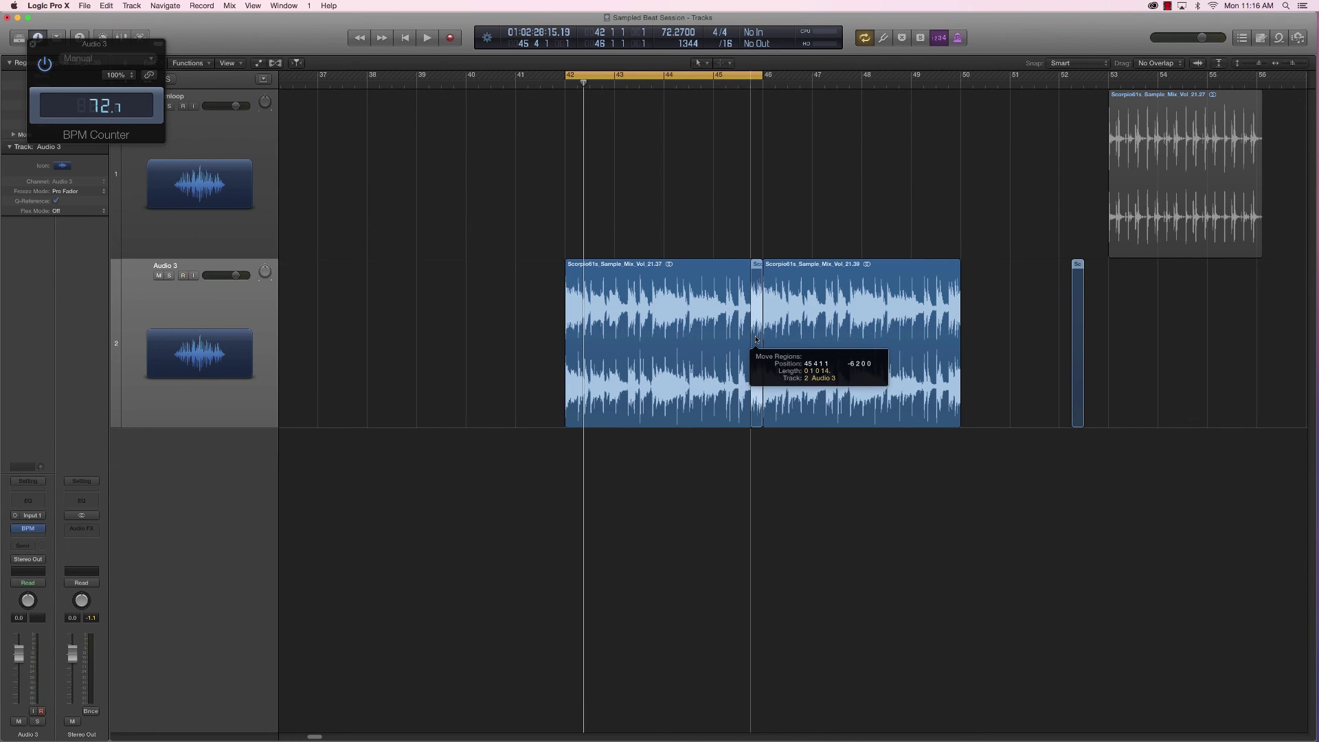
left_click_drag(756, 338, 756, 339)
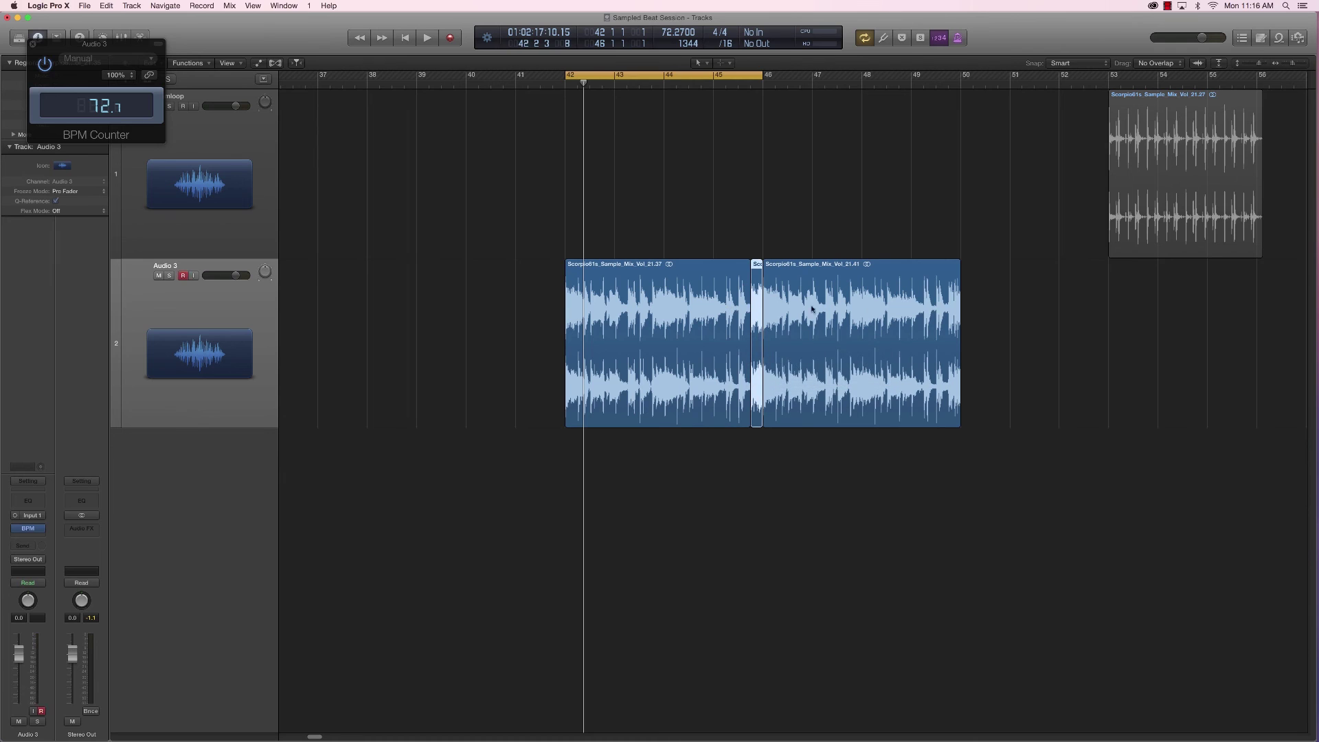
Step: Extend the cycle range to bars 42–50 and play through the repeated sample with the short chop
left_click_drag(759, 71, 975, 315)
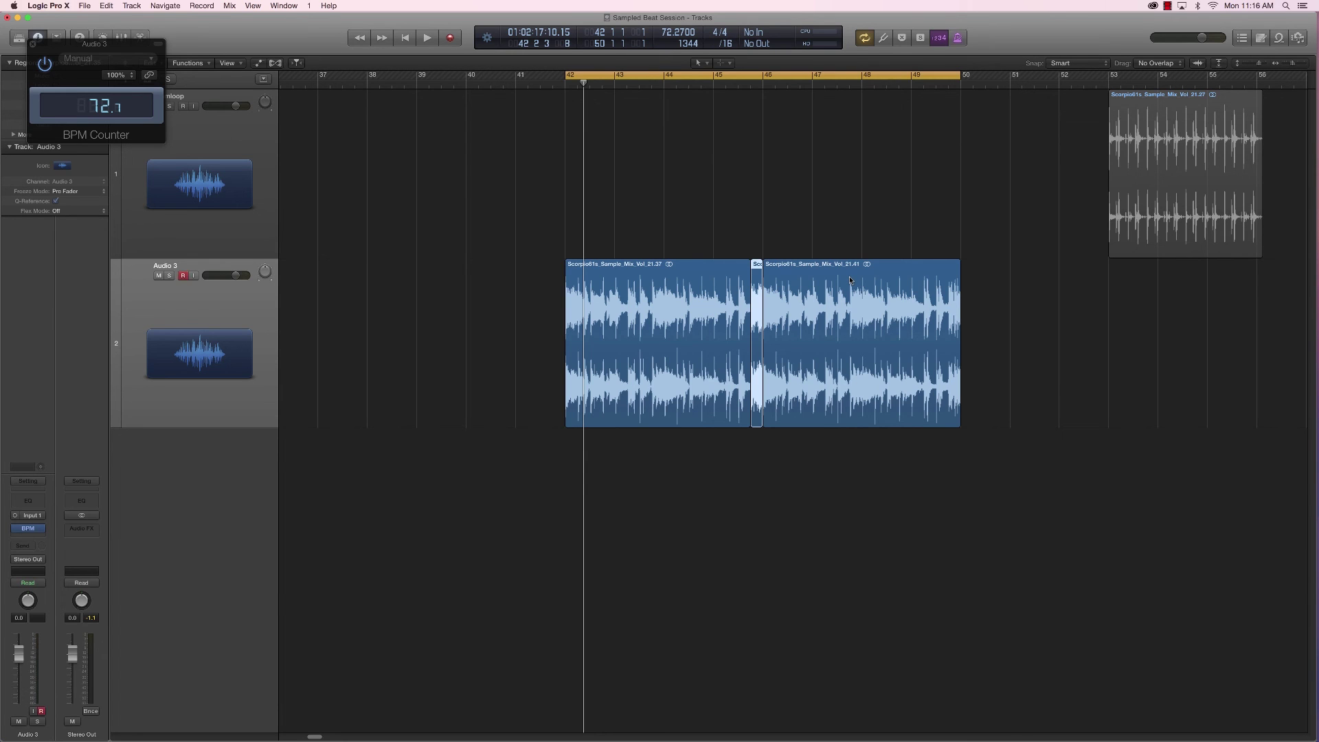
key("space")
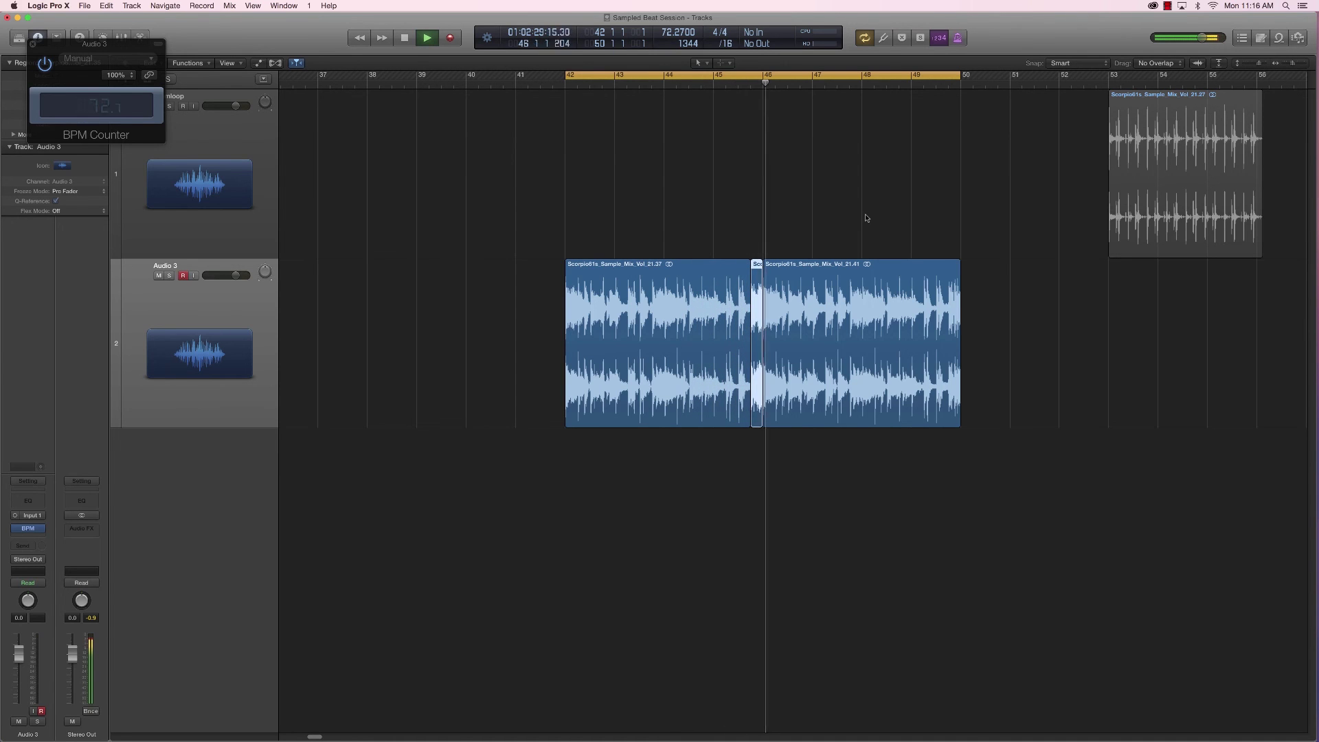
key("space")
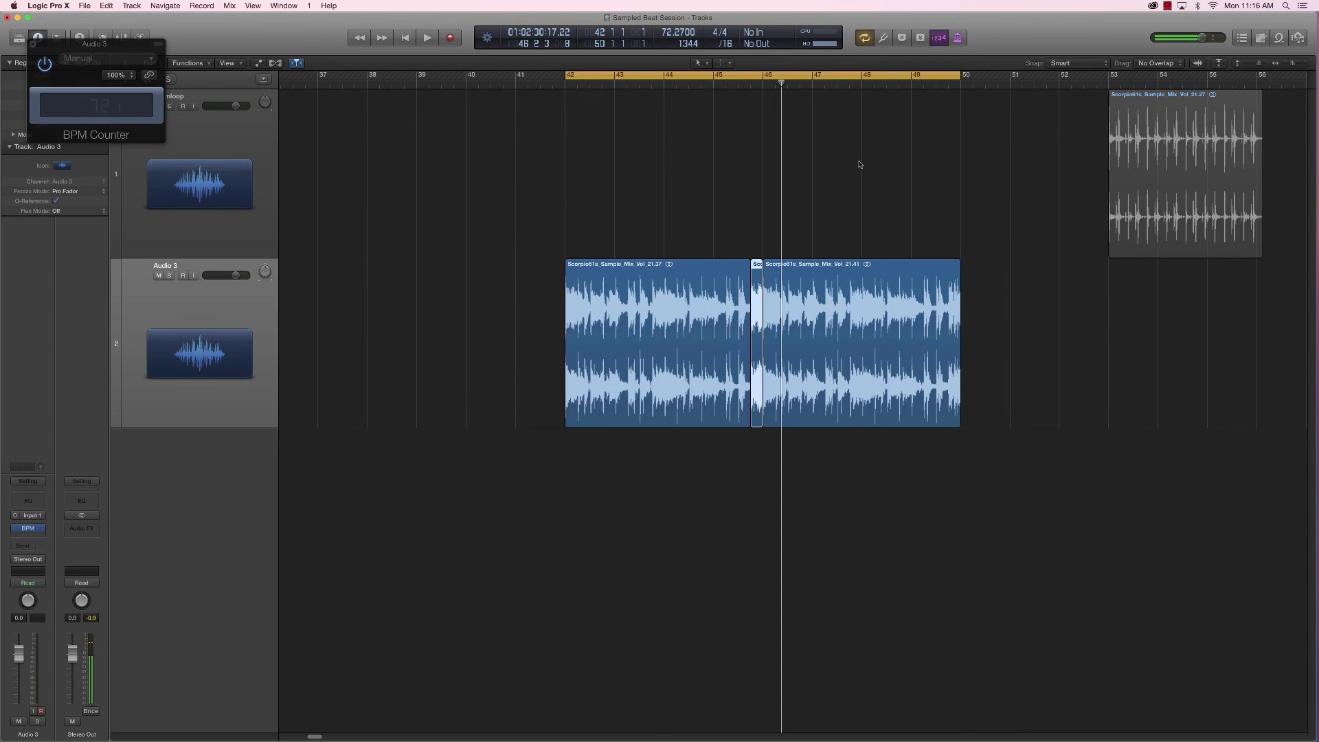
Step: Set the cycle range around the short chop from 45.4 to bar 46 and play it
left_click(748, 74)
scroll(752, 302, "up", 10)
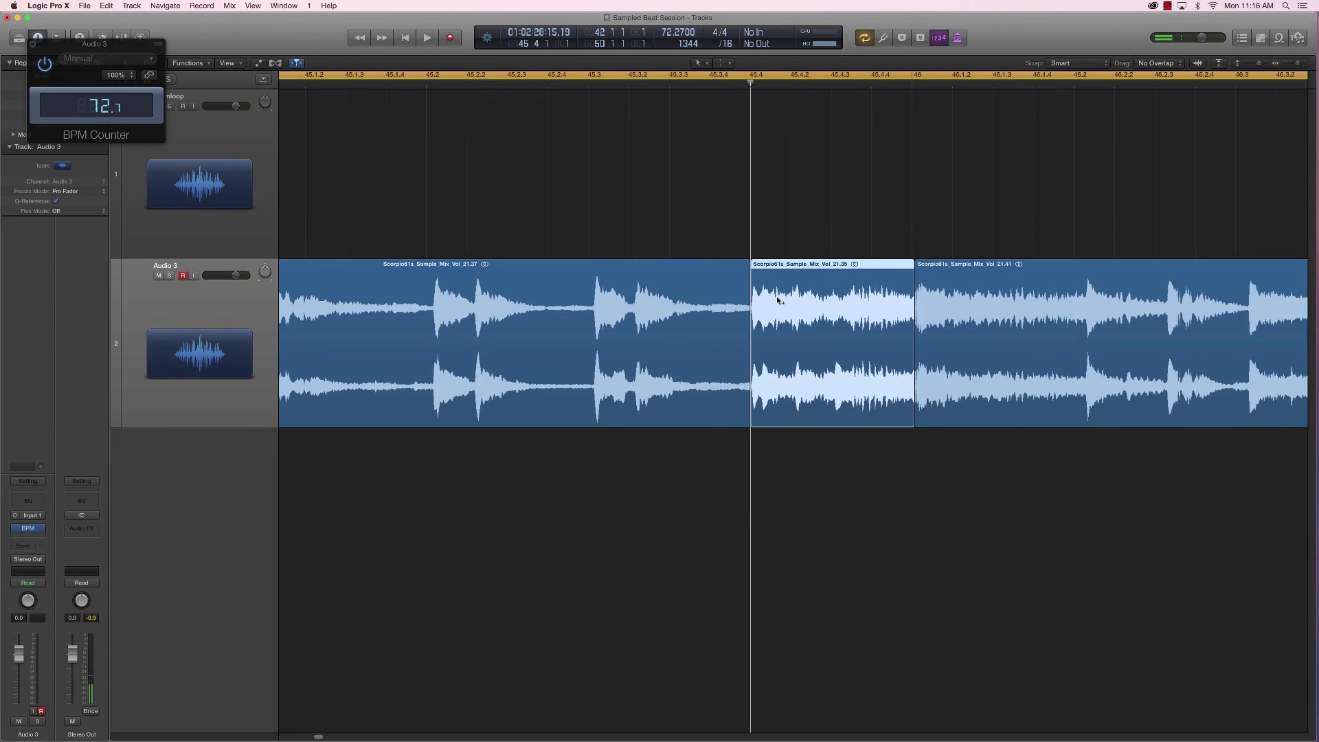
scroll(779, 300, "up", 5)
scroll(755, 309, "down", 10)
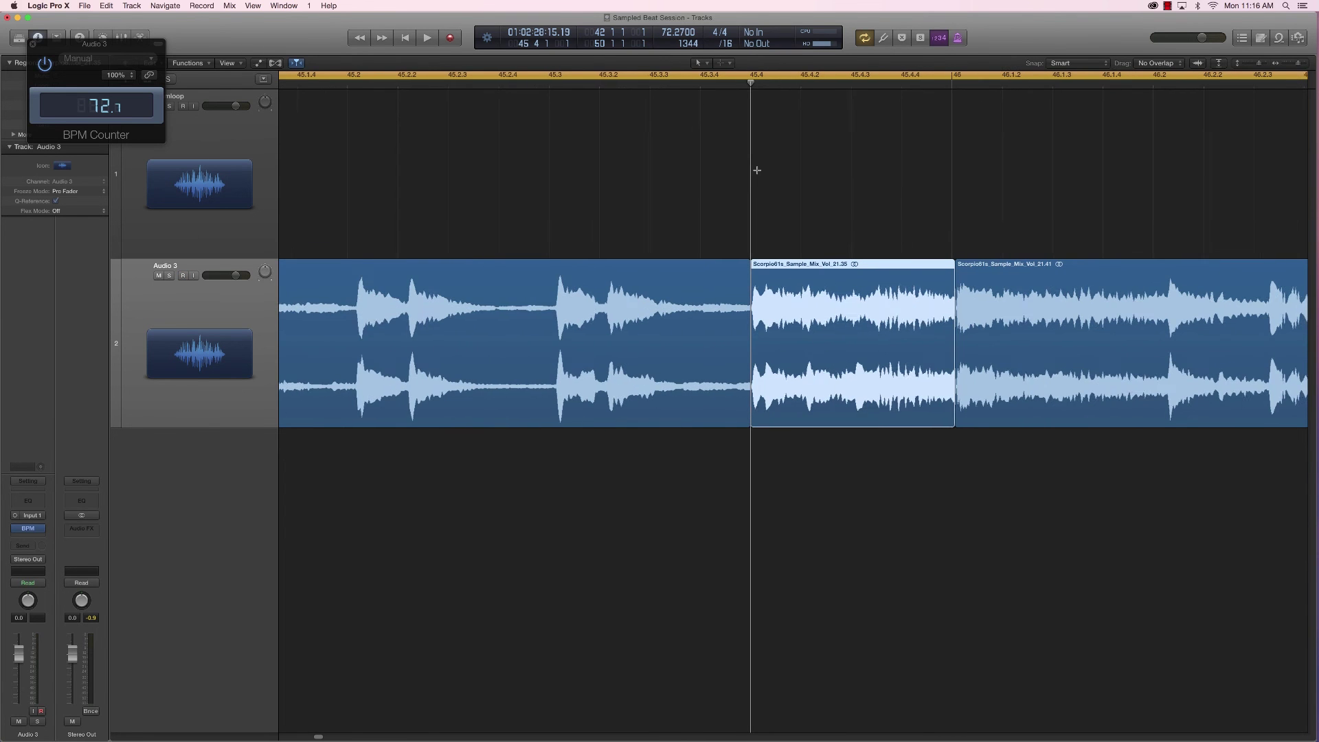
scroll(758, 206, "down", 3)
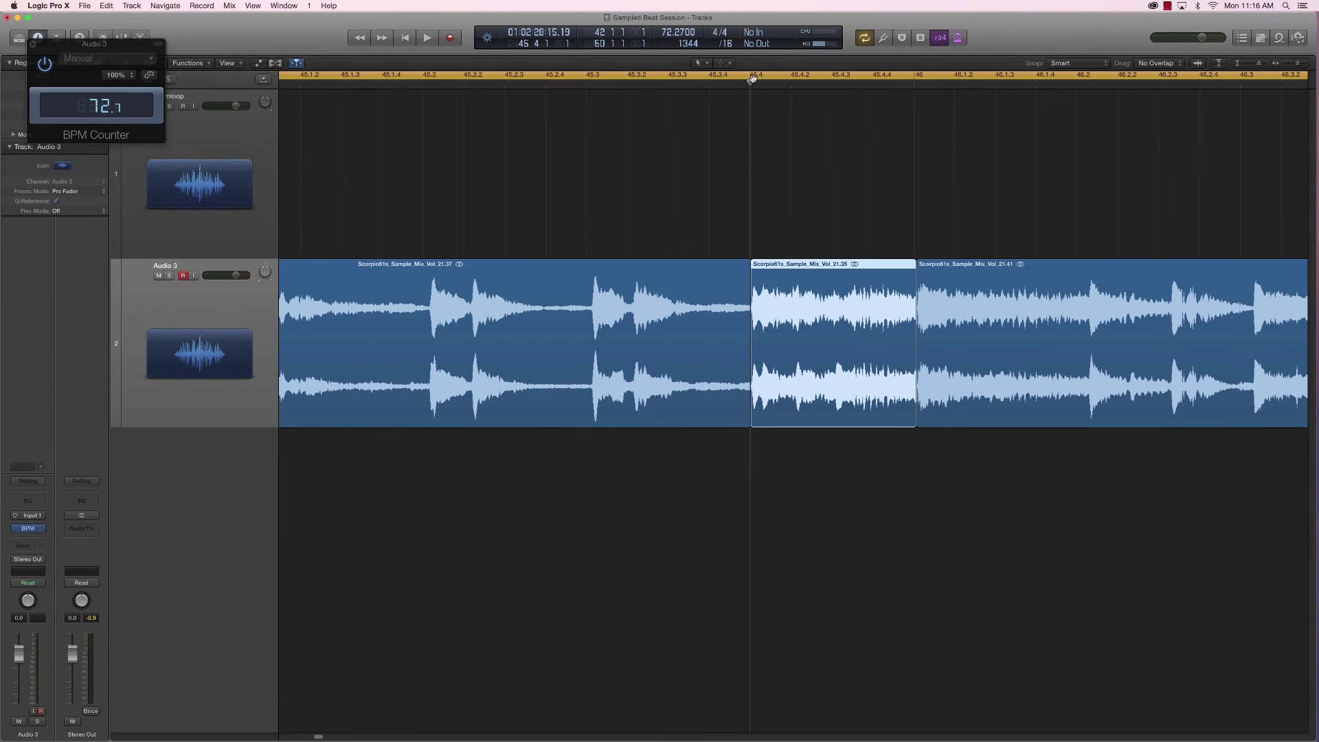
left_click_drag(750, 77, 901, 88)
key("space")
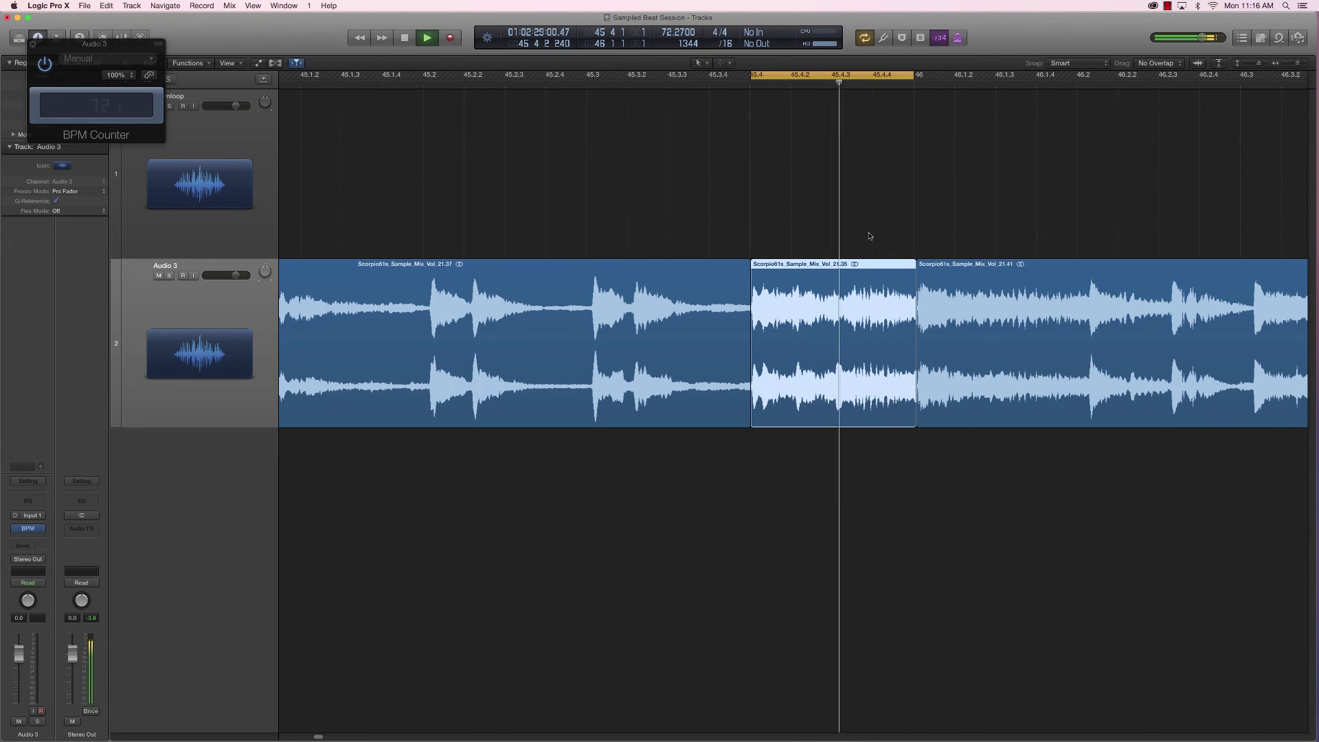
Step: Stop playback and close the BPM Counter window
key("space")
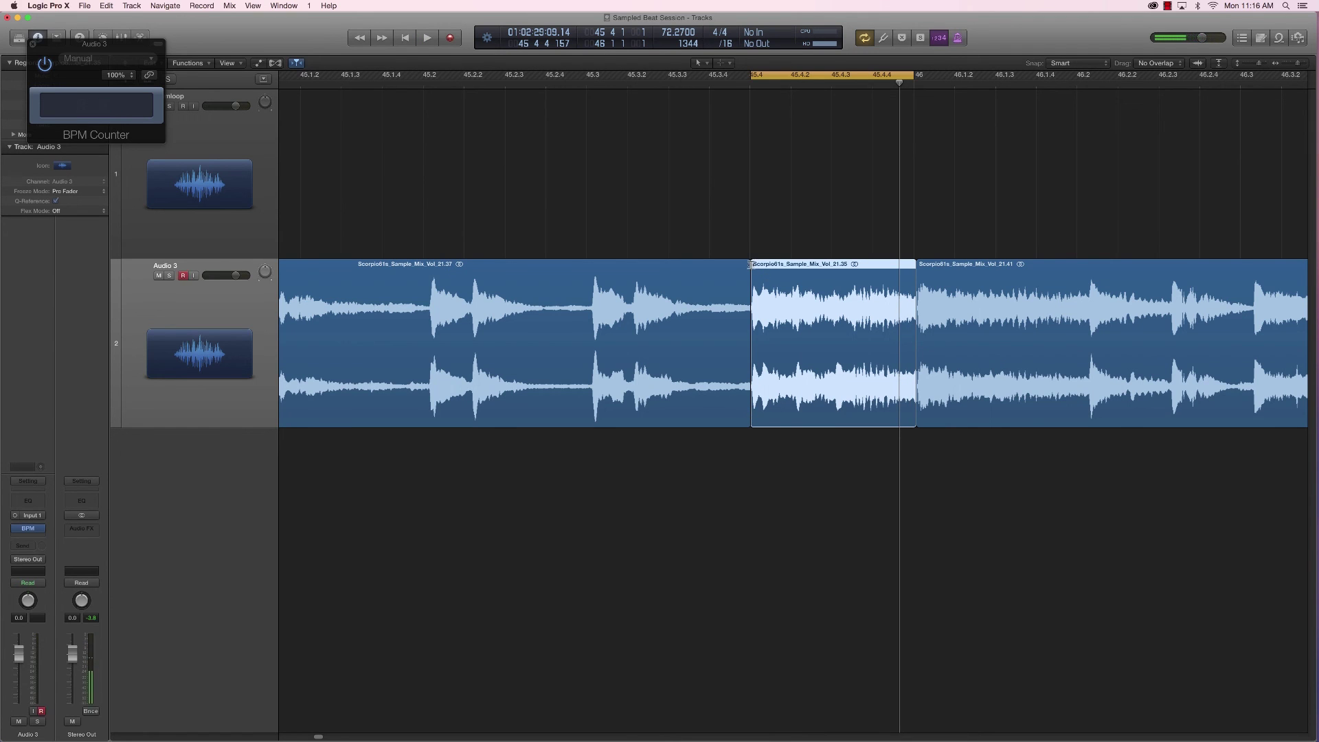
left_click_drag(754, 266, 382, 94)
key("super+z")
left_click(32, 44)
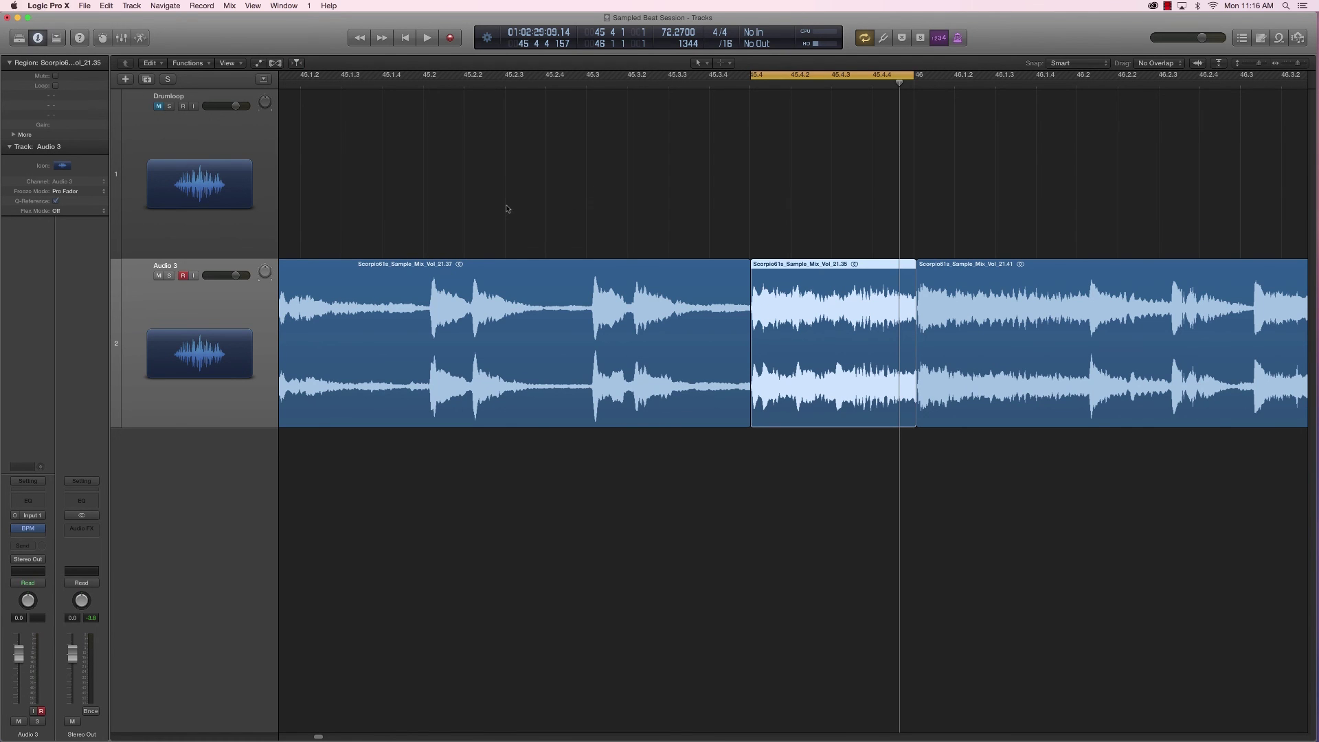
Step: Add a new audio track and move the short chop from Audio 3 onto it, keeping its position at 45.4
key("alt+super+n")
key("Return")
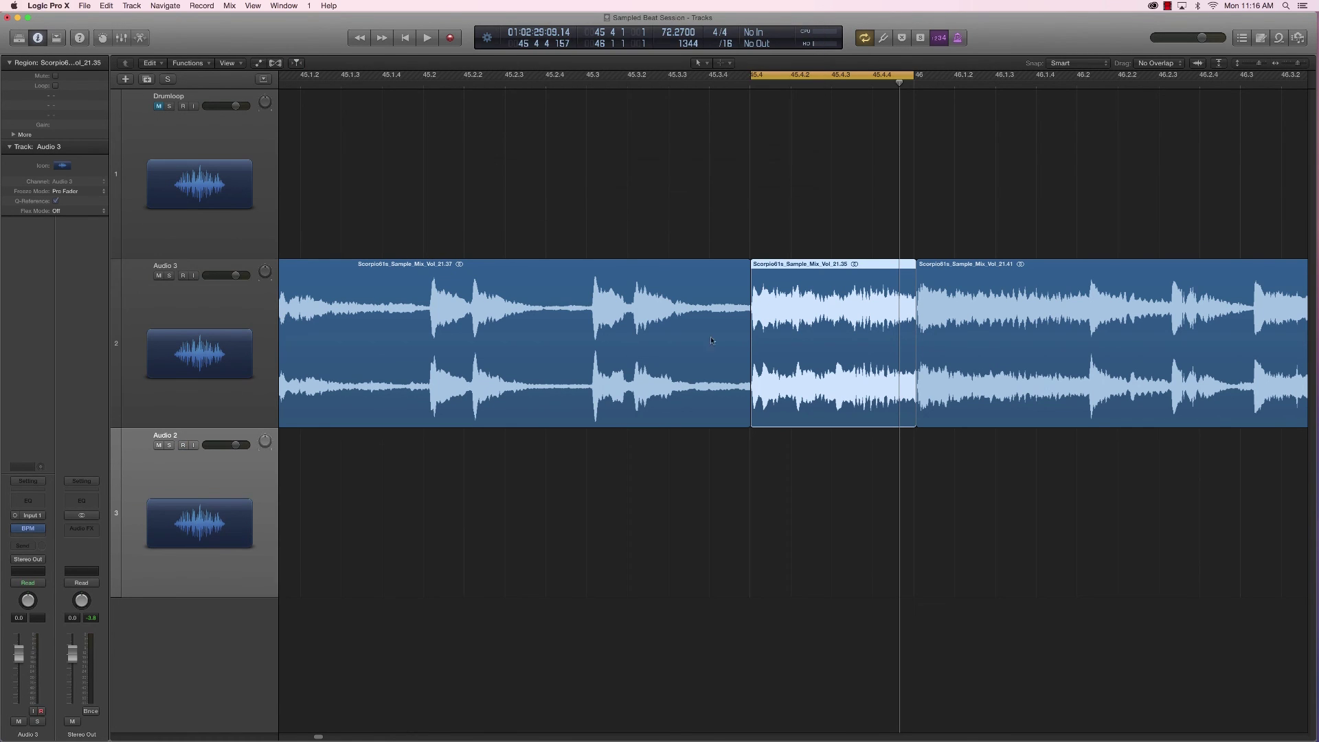
left_click_drag(838, 368, 842, 508)
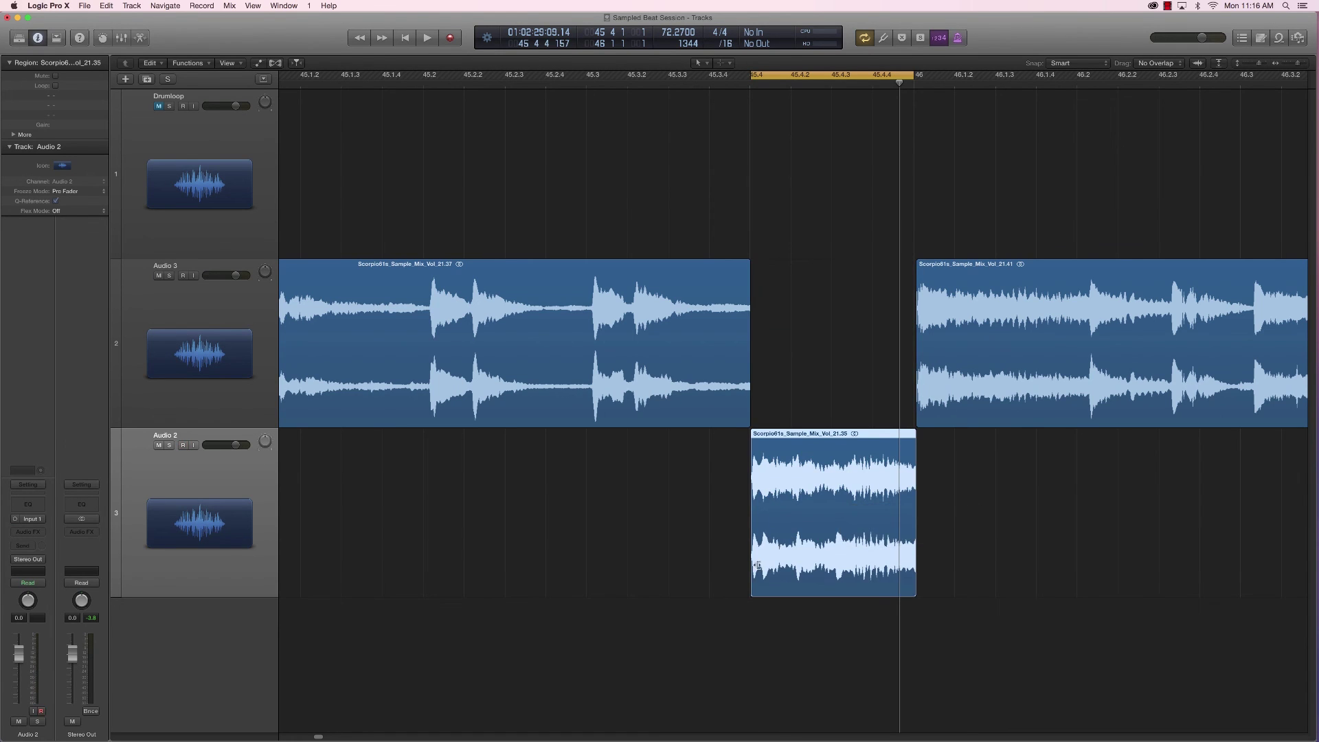
Step: Extend the chop's start to reveal the audio before it and shift the region so its attack falls exactly on 45.4
left_click_drag(752, 585, 727, 590)
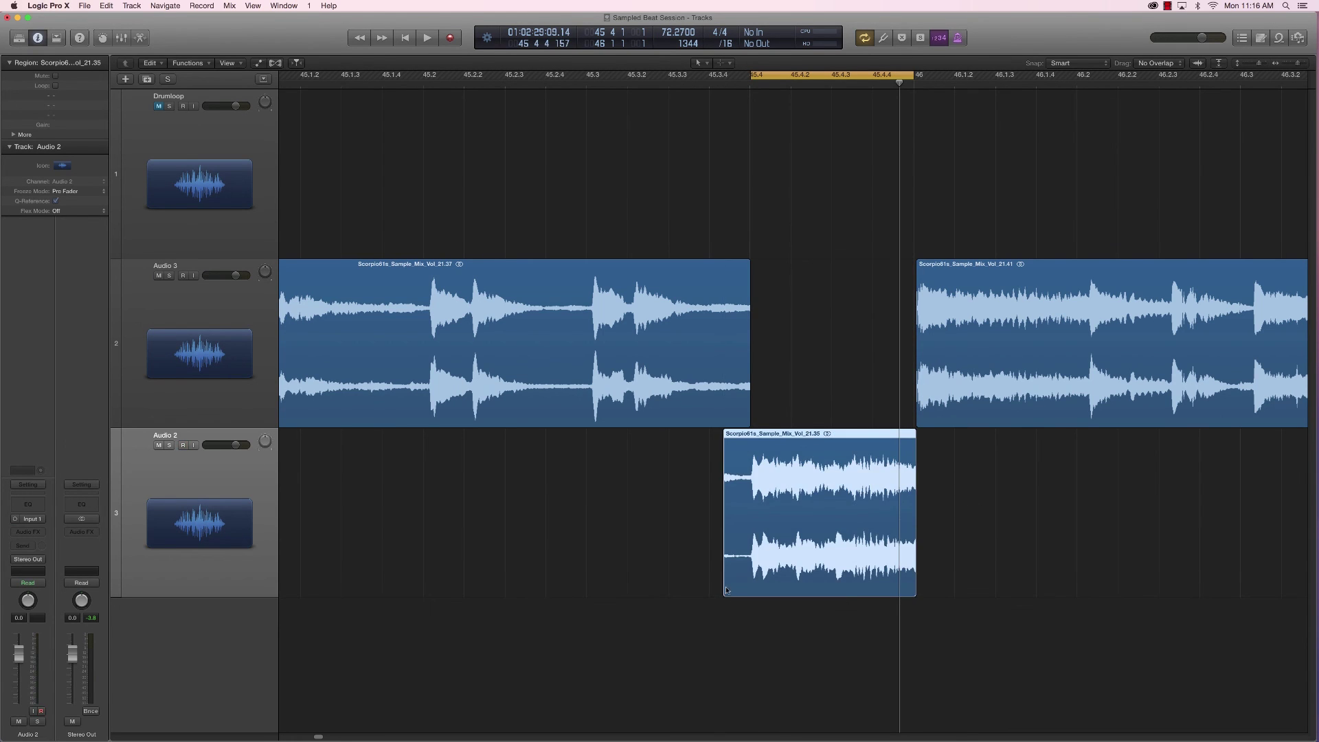
key("space")
key("super+Right")
key("super+Right")
key("super+Right")
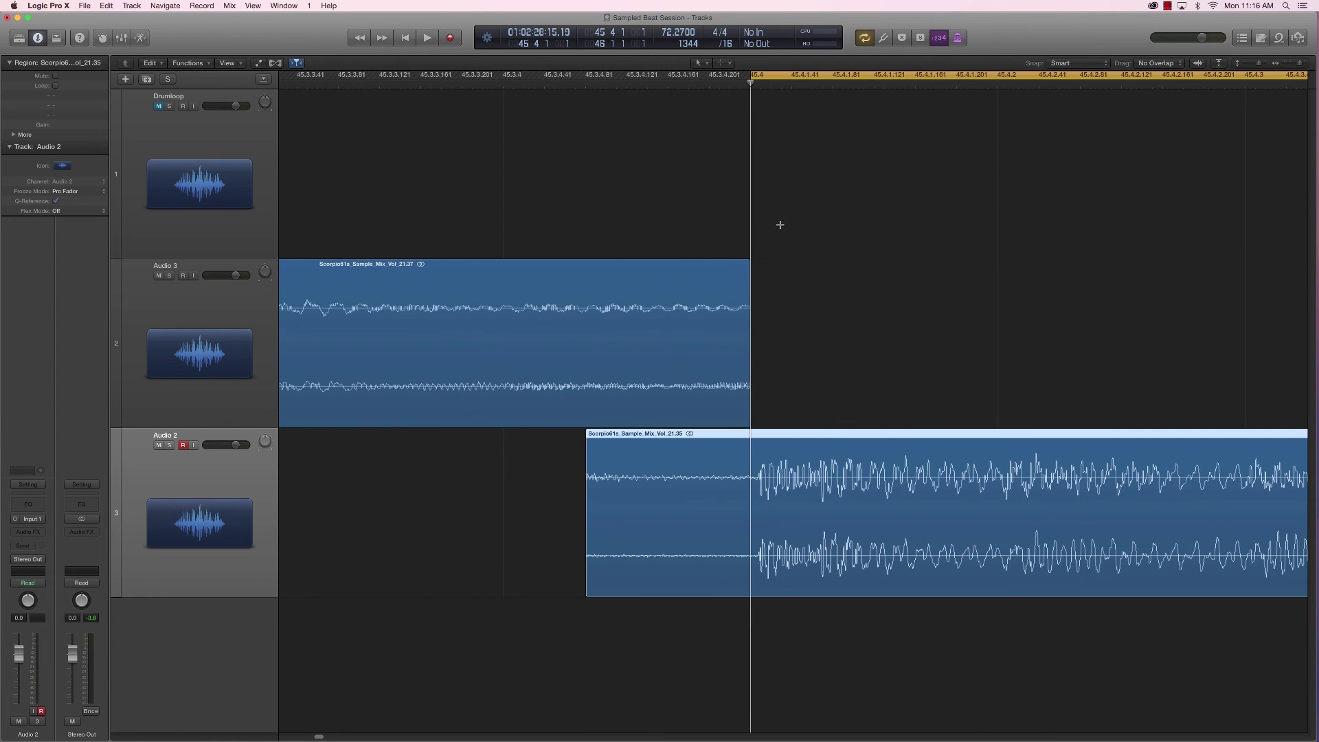
left_click_drag(902, 478, 886, 489)
Step: Remove the part of the chop before 45.4 and move the trimmed chop back onto the Audio 3 track
left_click_drag(753, 454, 332, 495)
key("Delete")
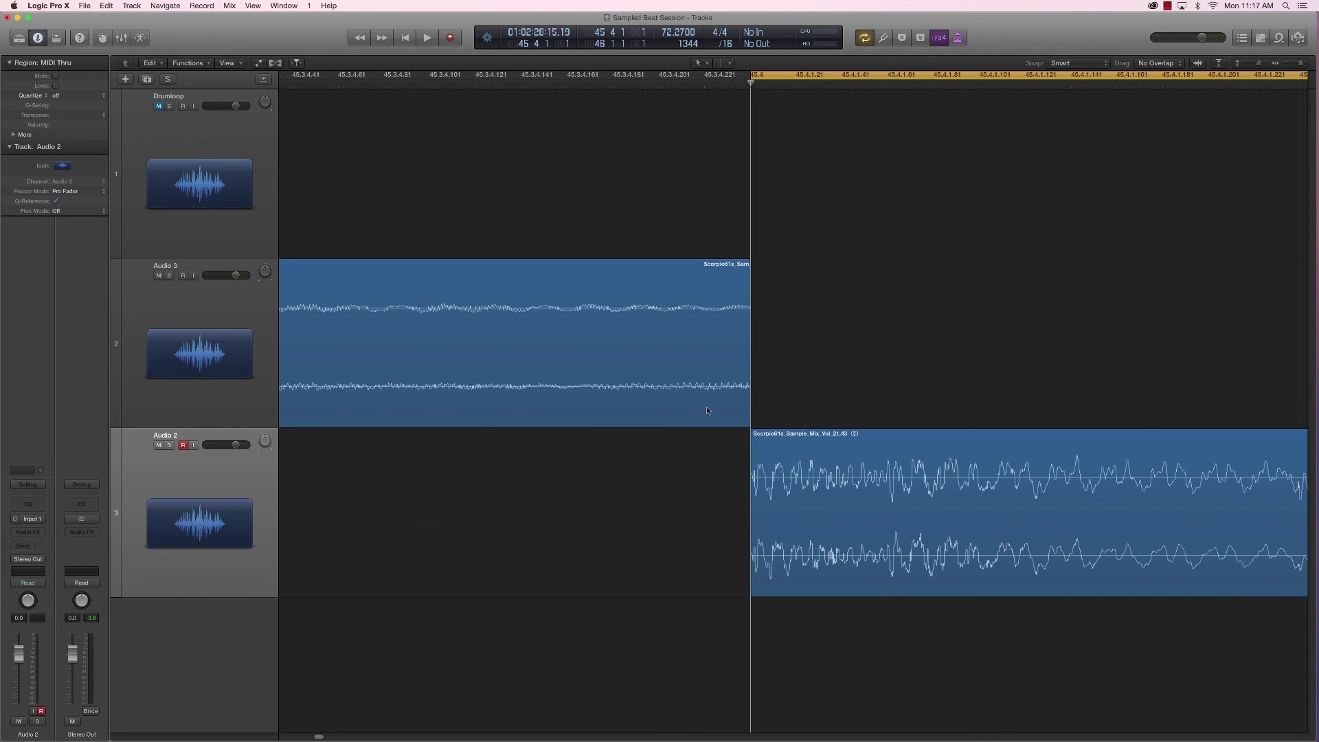
key("super+Left")
key("super+Left")
key("super+Left")
left_click_drag(776, 483, 804, 408)
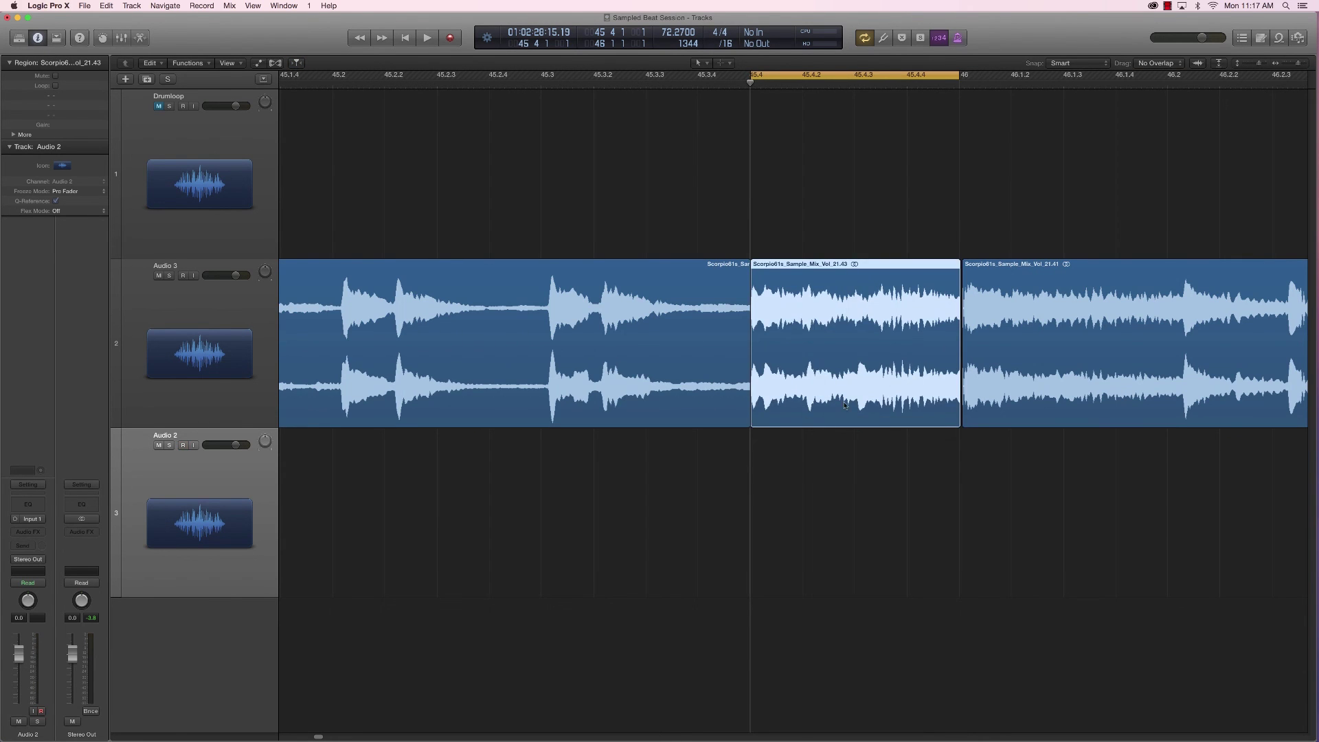
Step: Close the gap after the chop so the following Audio 3 region starts exactly at bar 46
left_click(951, 76)
left_click(959, 80)
key("super+Right")
key("super+Right")
key("super+Right")
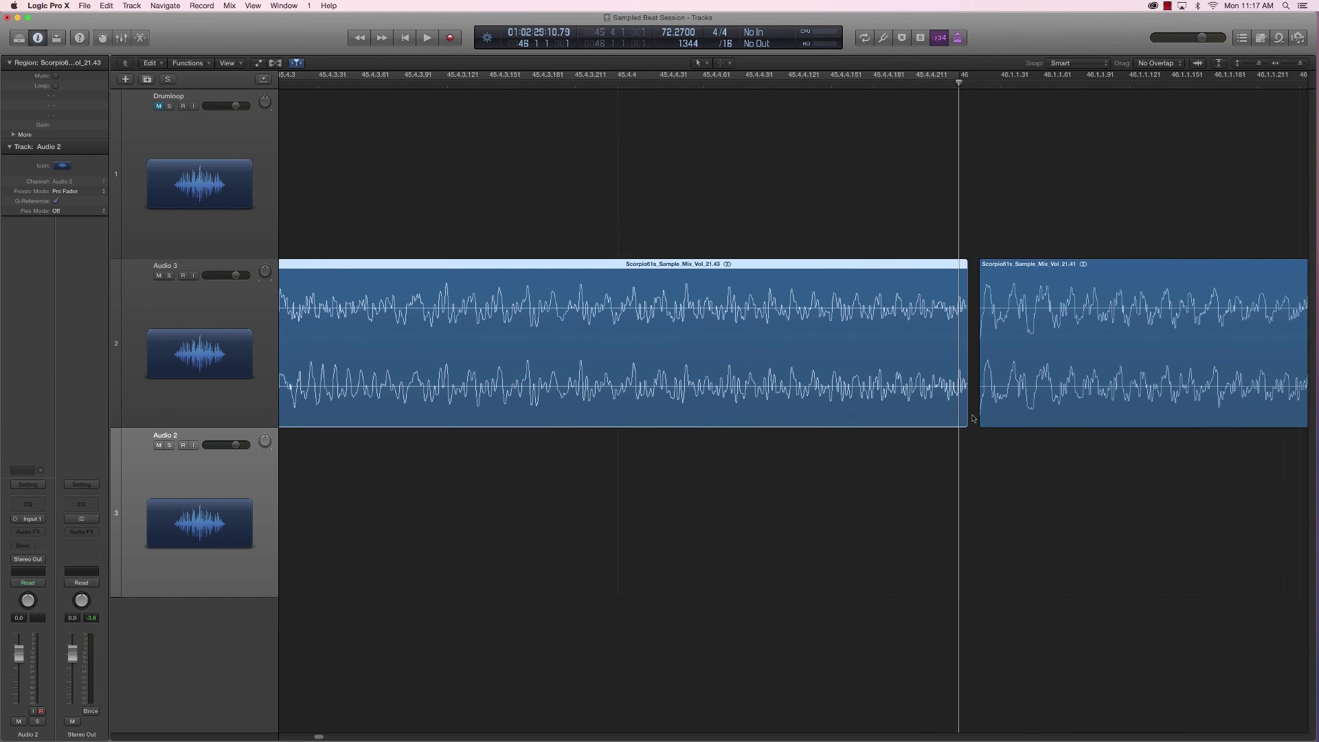
left_click_drag(981, 421, 960, 423)
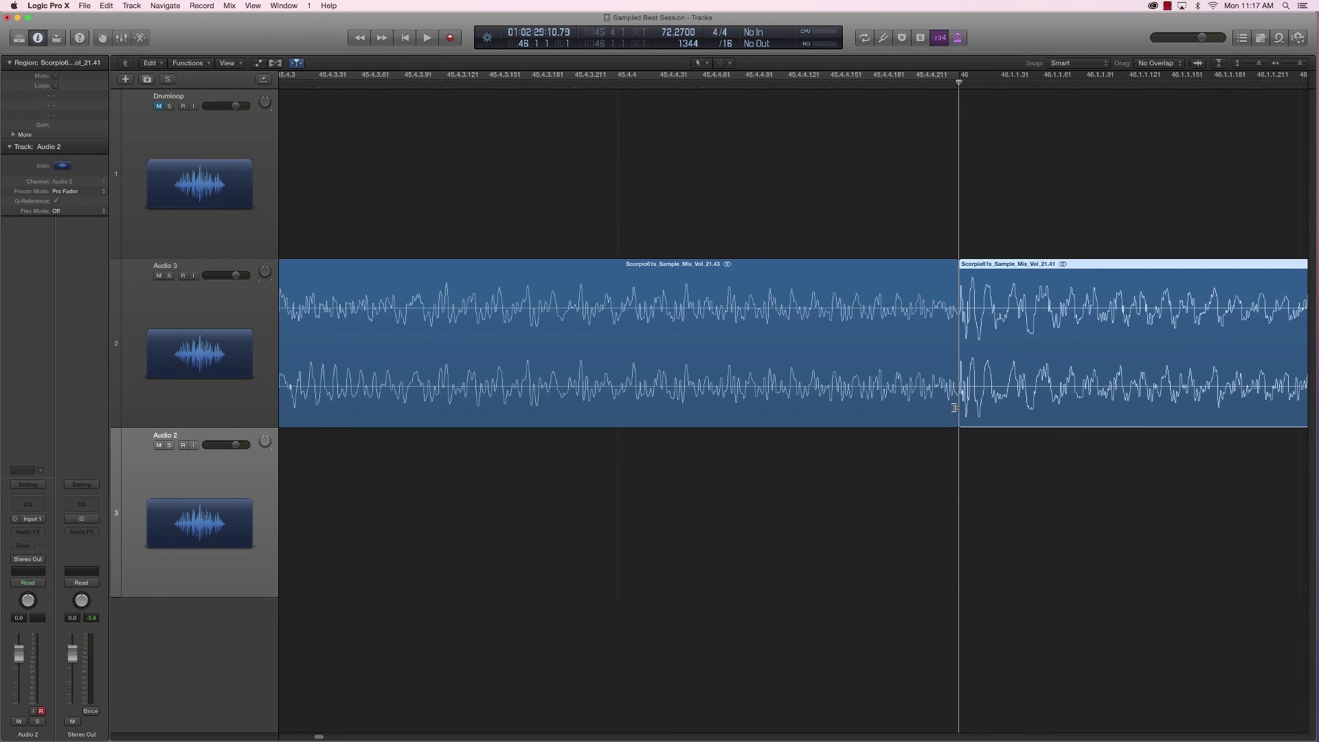
key("super+Left")
key("super+Left")
key("super+Left")
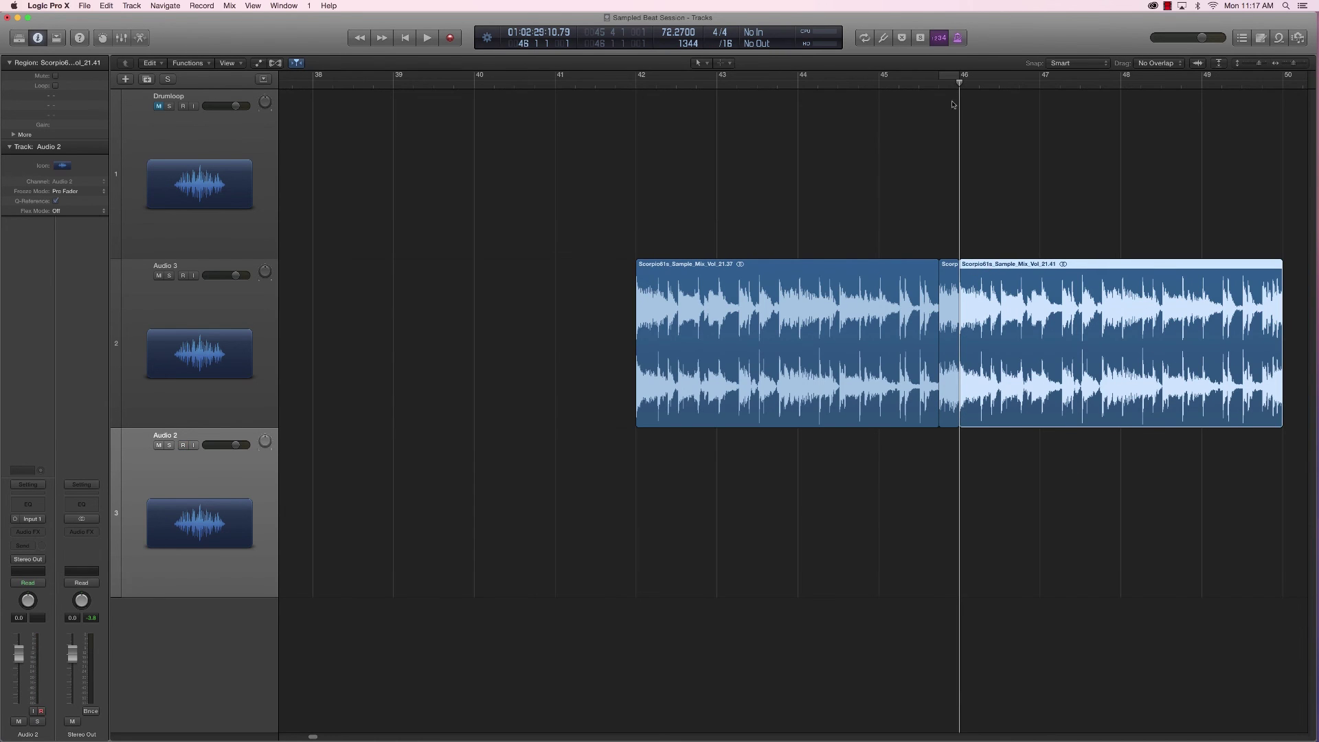
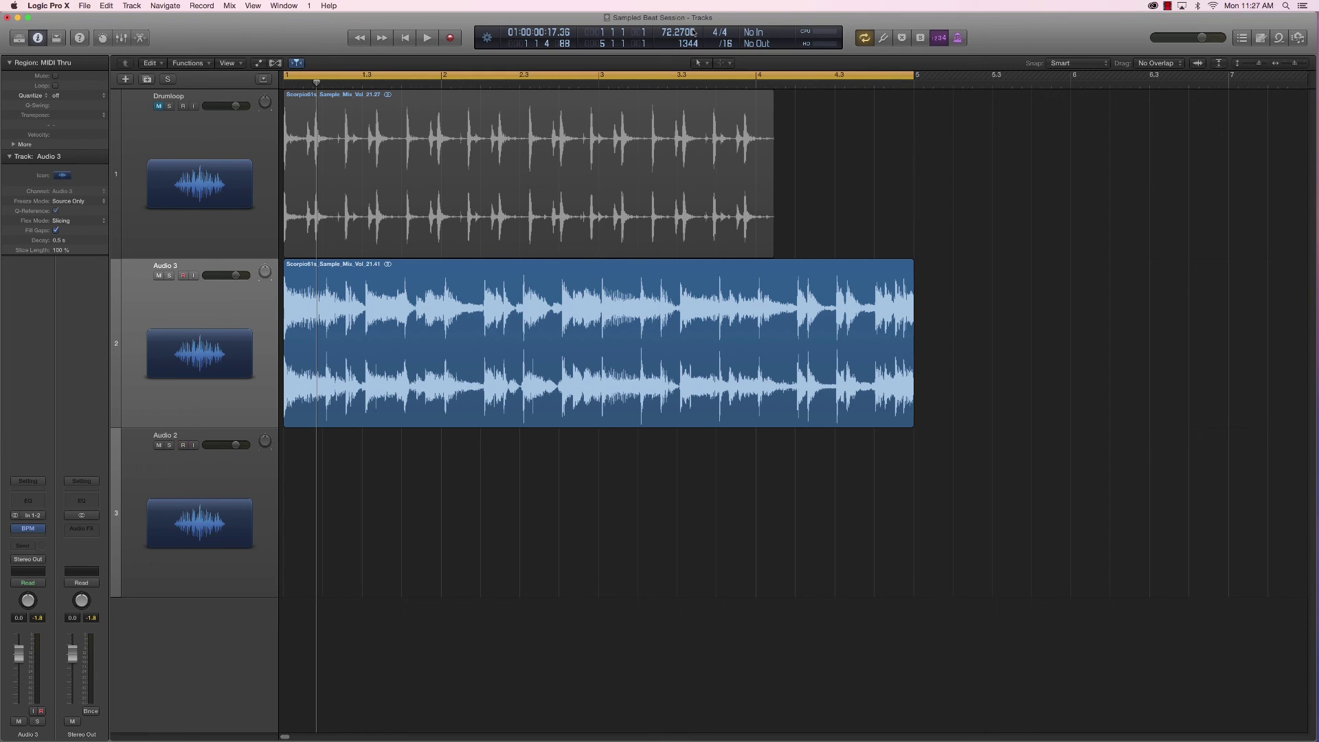
Step: Open the Audio 3 region in the Audio Track Editor with Flex enabled and play its beginning
double_click(614, 334)
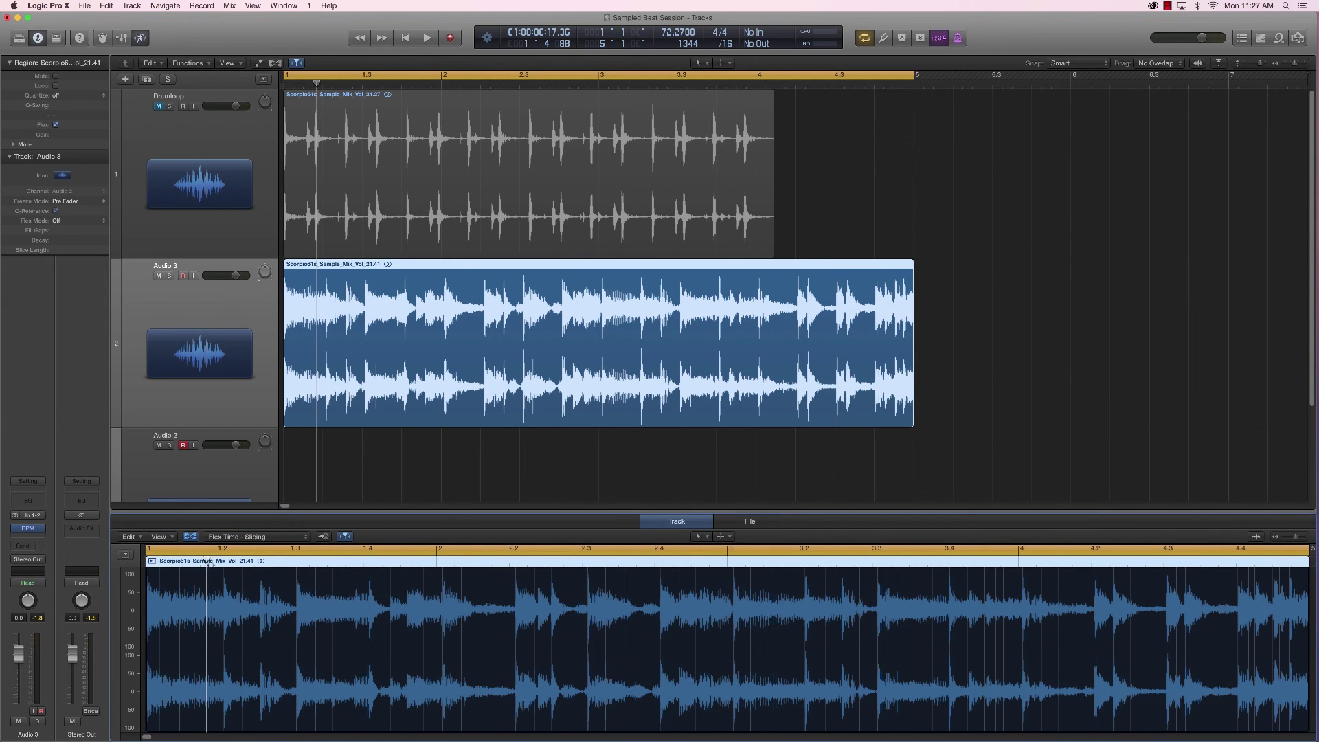
left_click(190, 537)
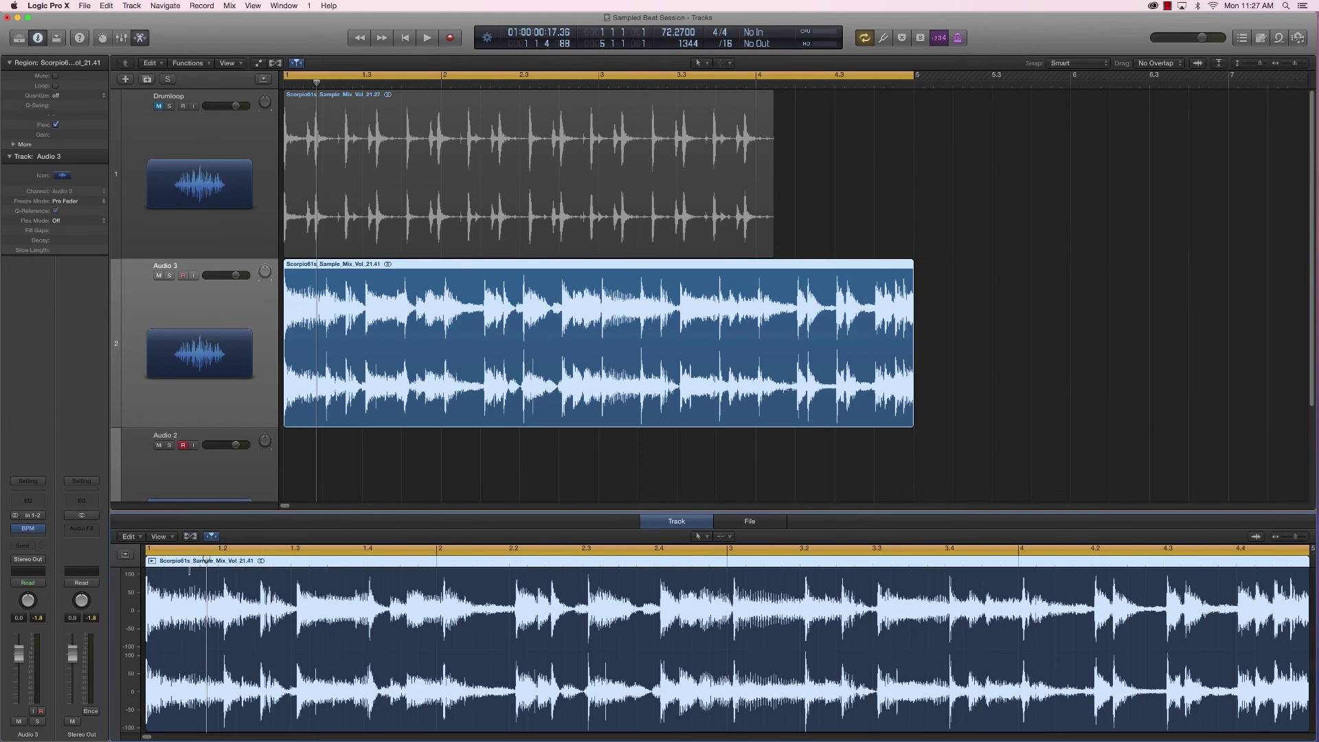
left_click(190, 537)
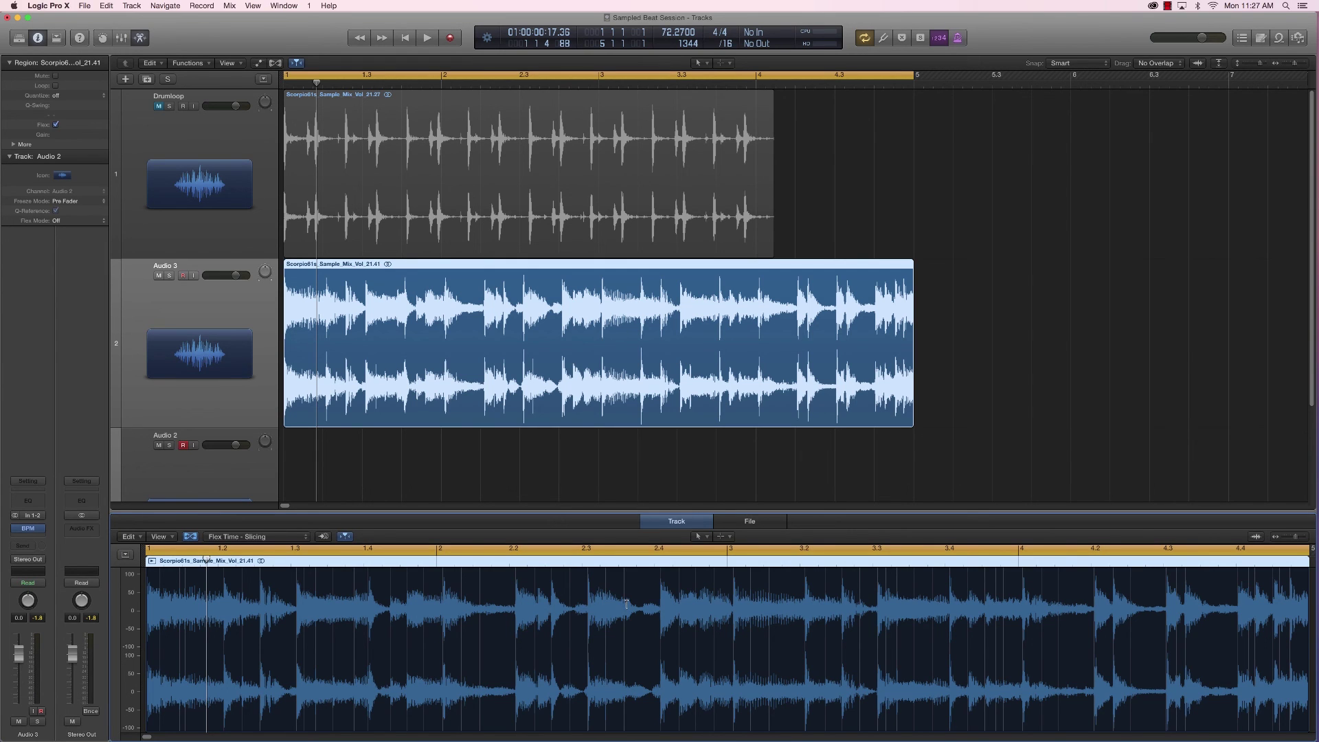
key("space")
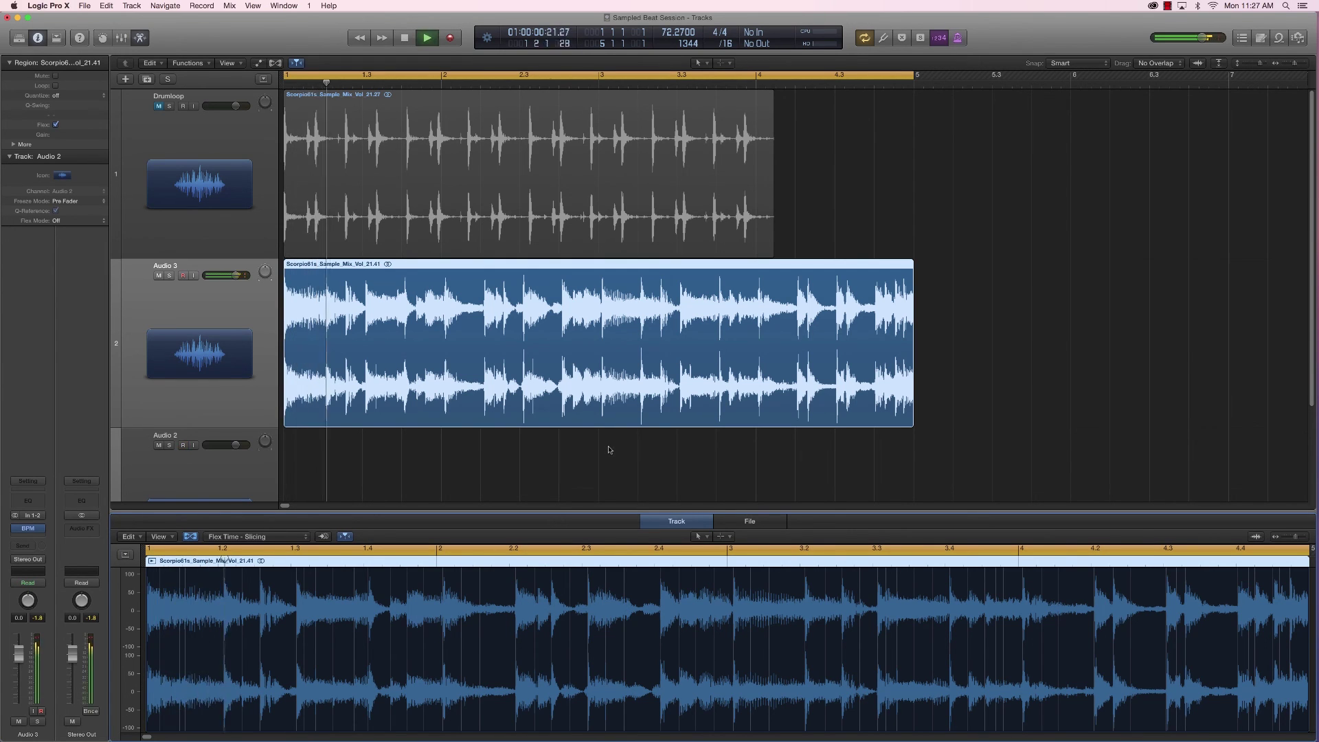
key("space")
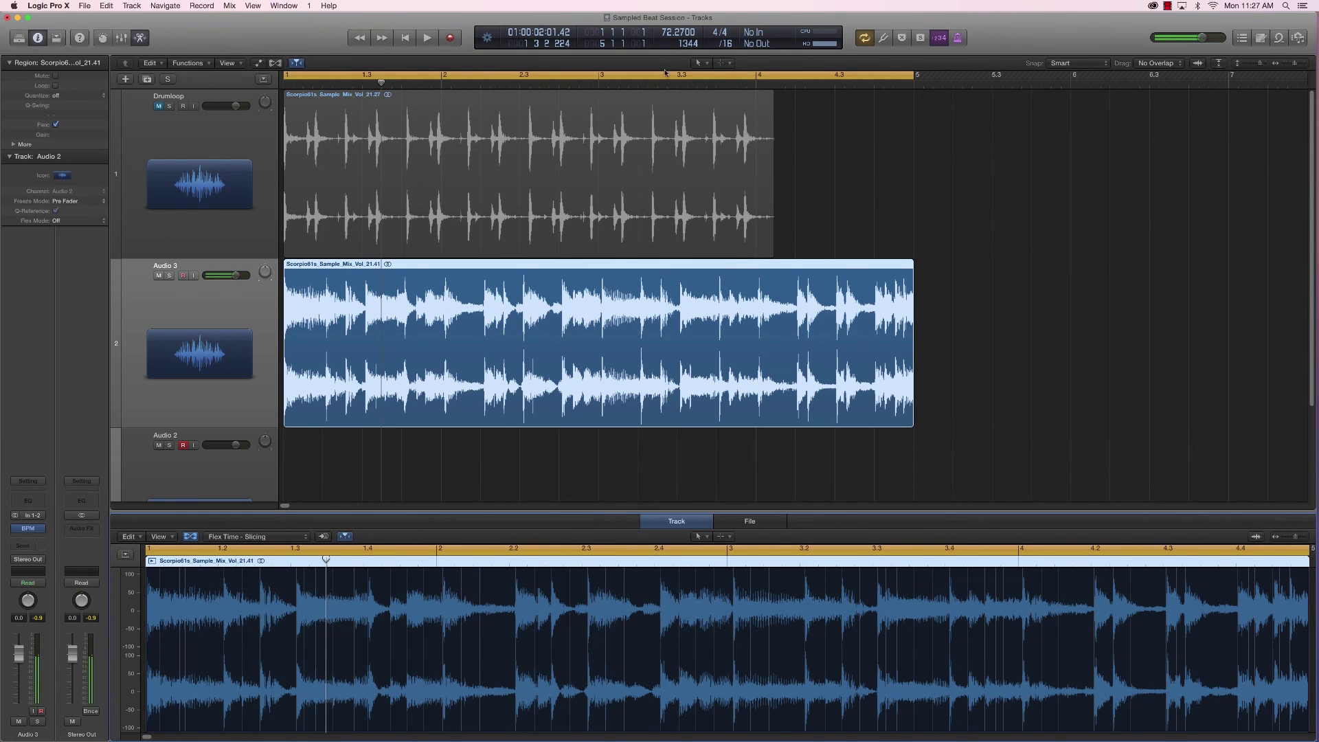
Step: Set the project tempo to 90 bpm
double_click(678, 31)
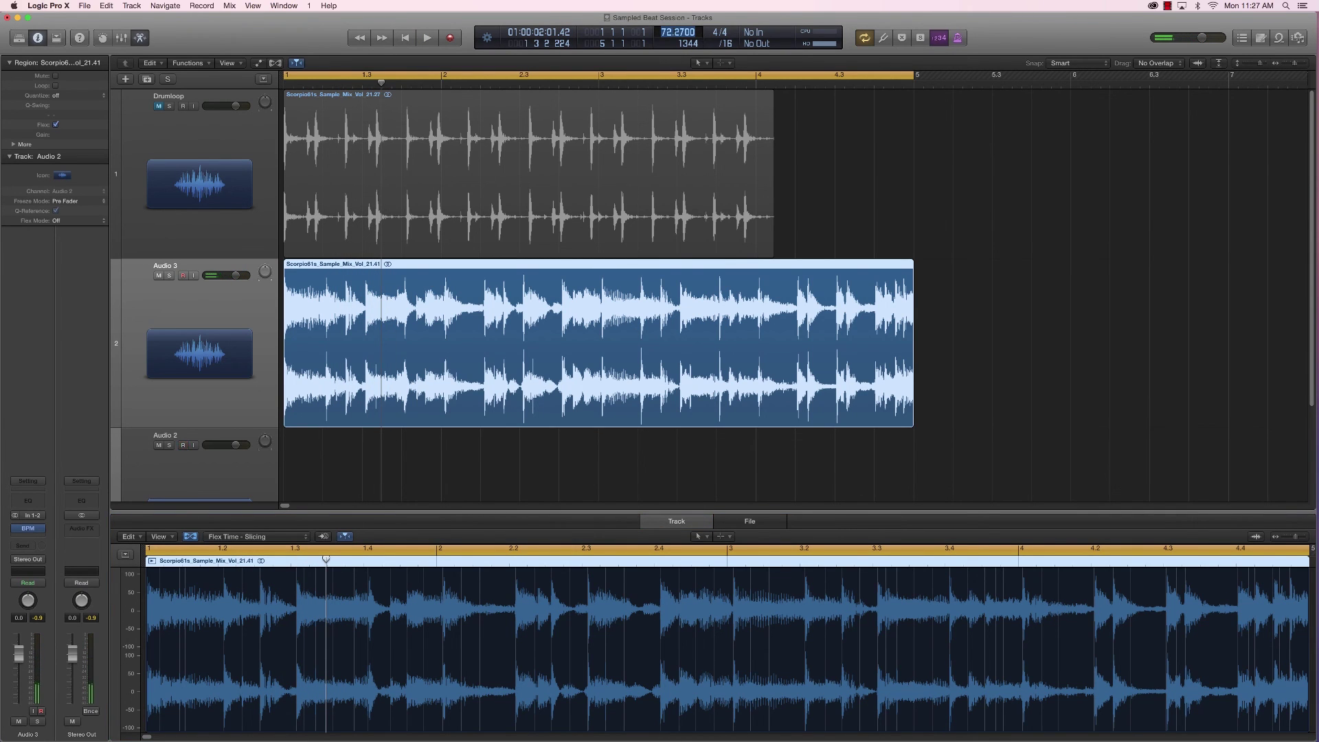
type("90")
key("Return")
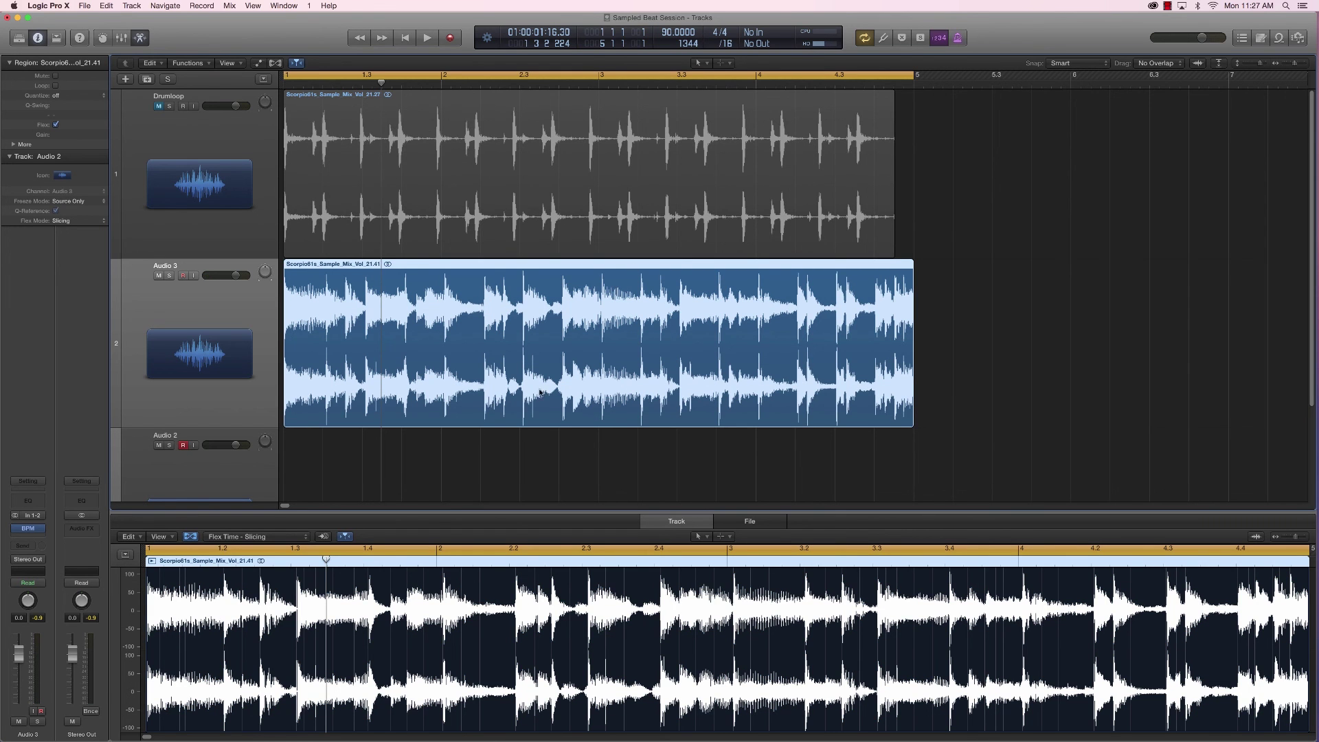
Step: Play the flexed sample at the new tempo and set its flex mode to Flex Time - Automatic (Slicing)
key("space")
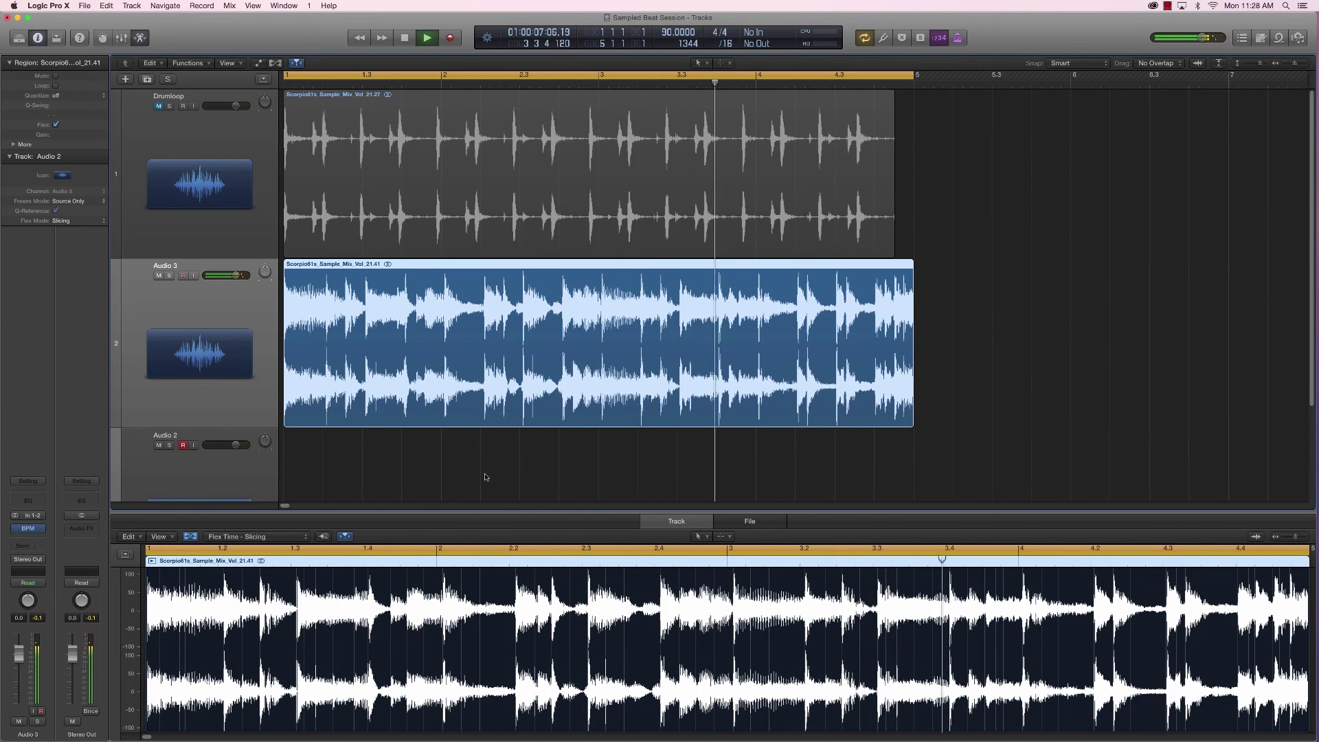
key("space")
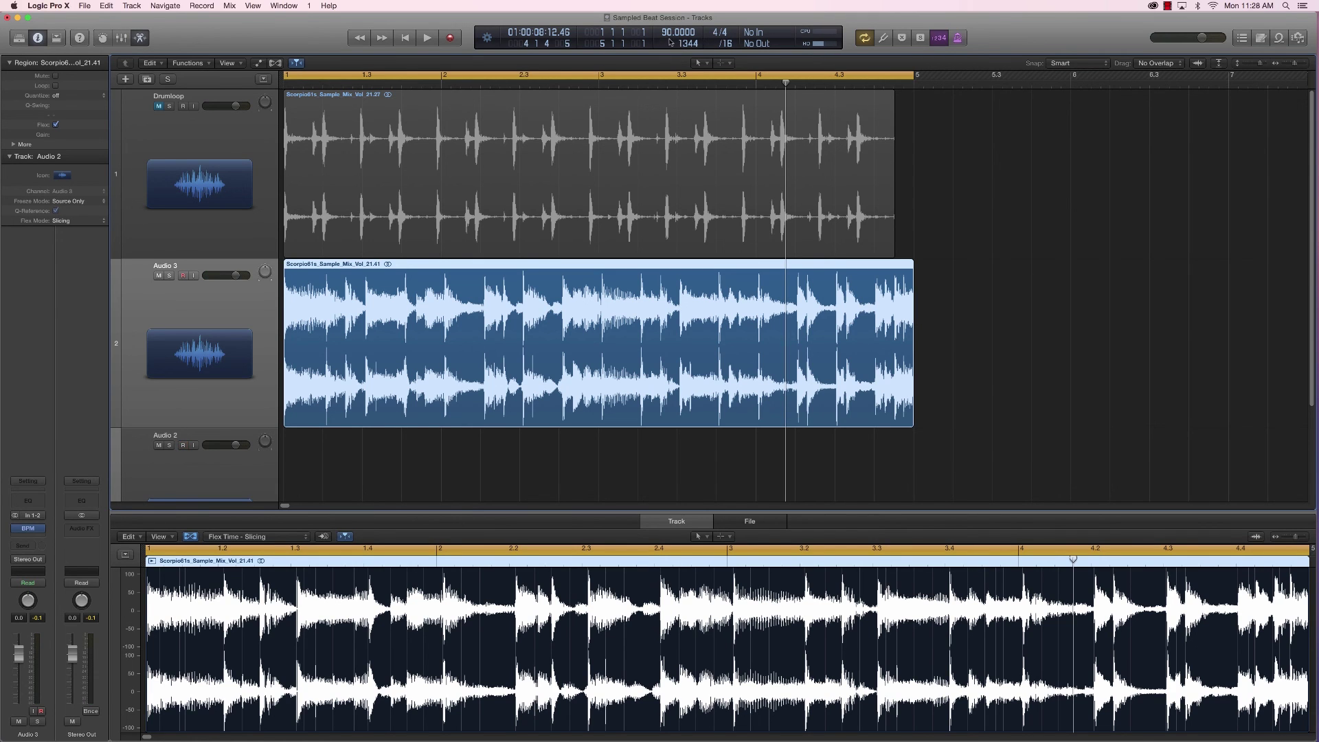
left_click(246, 536)
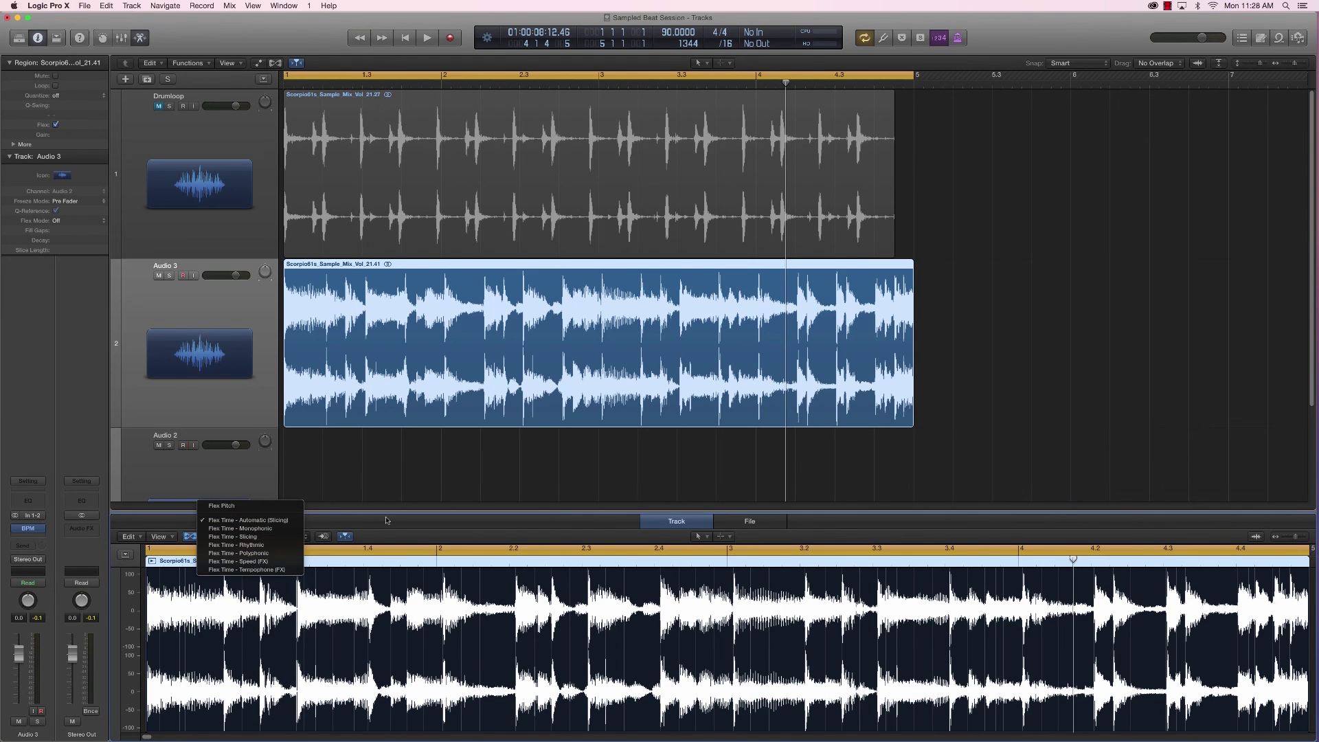
left_click(278, 520)
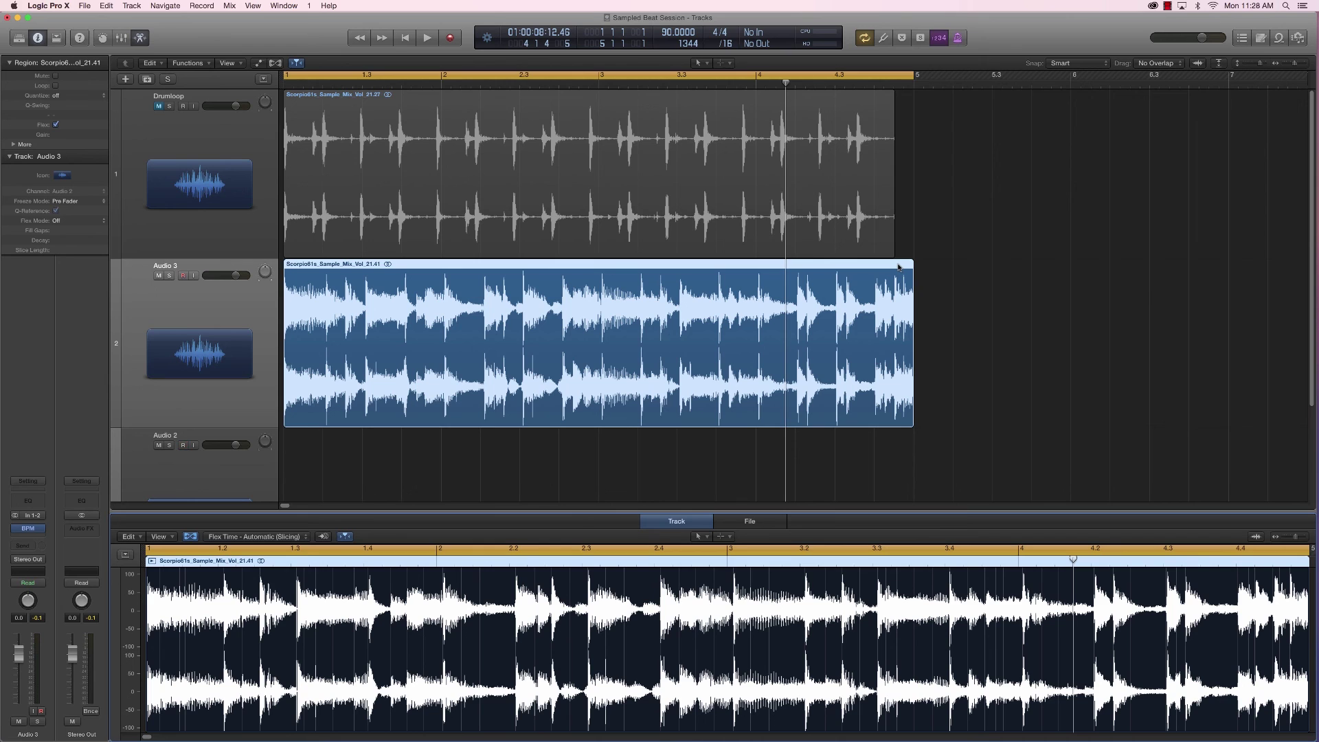
Step: Set the project tempo to 92.8 bpm to match the drum loop and unmute the Drumloop track
left_click(681, 196)
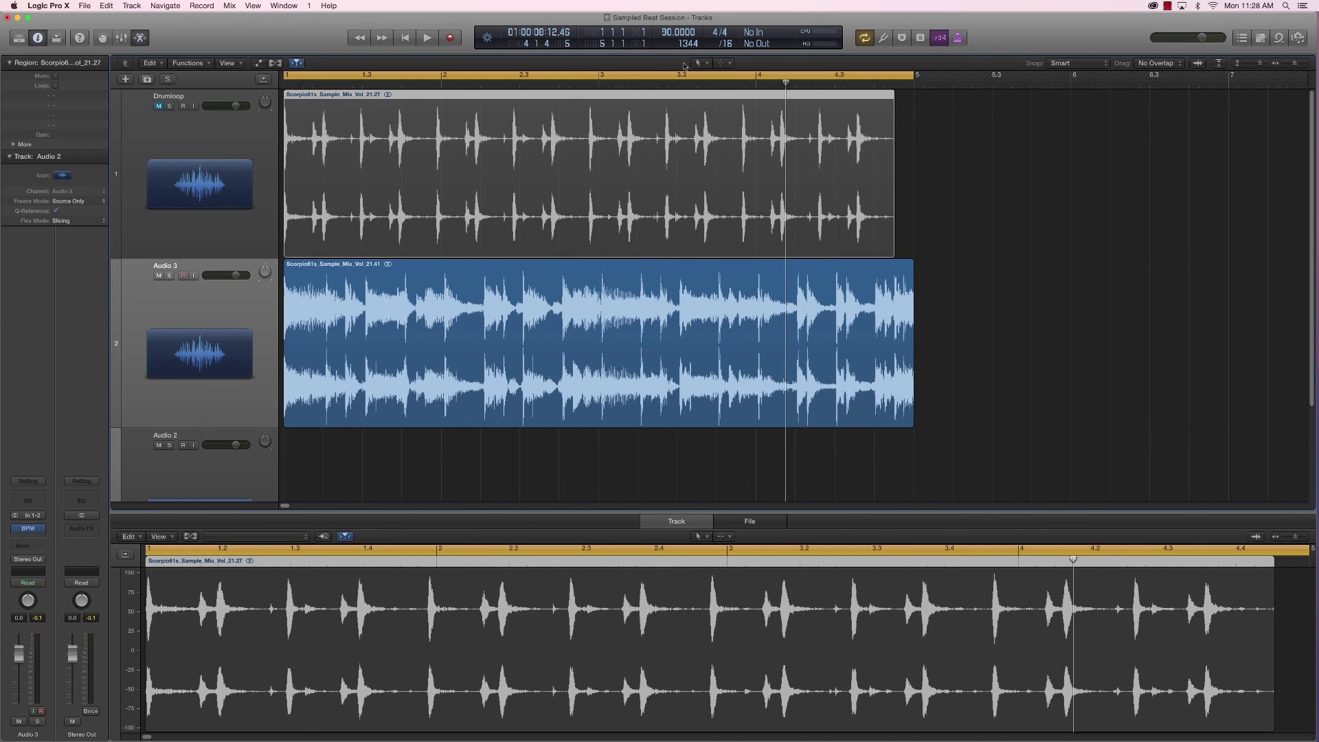
left_click(673, 35)
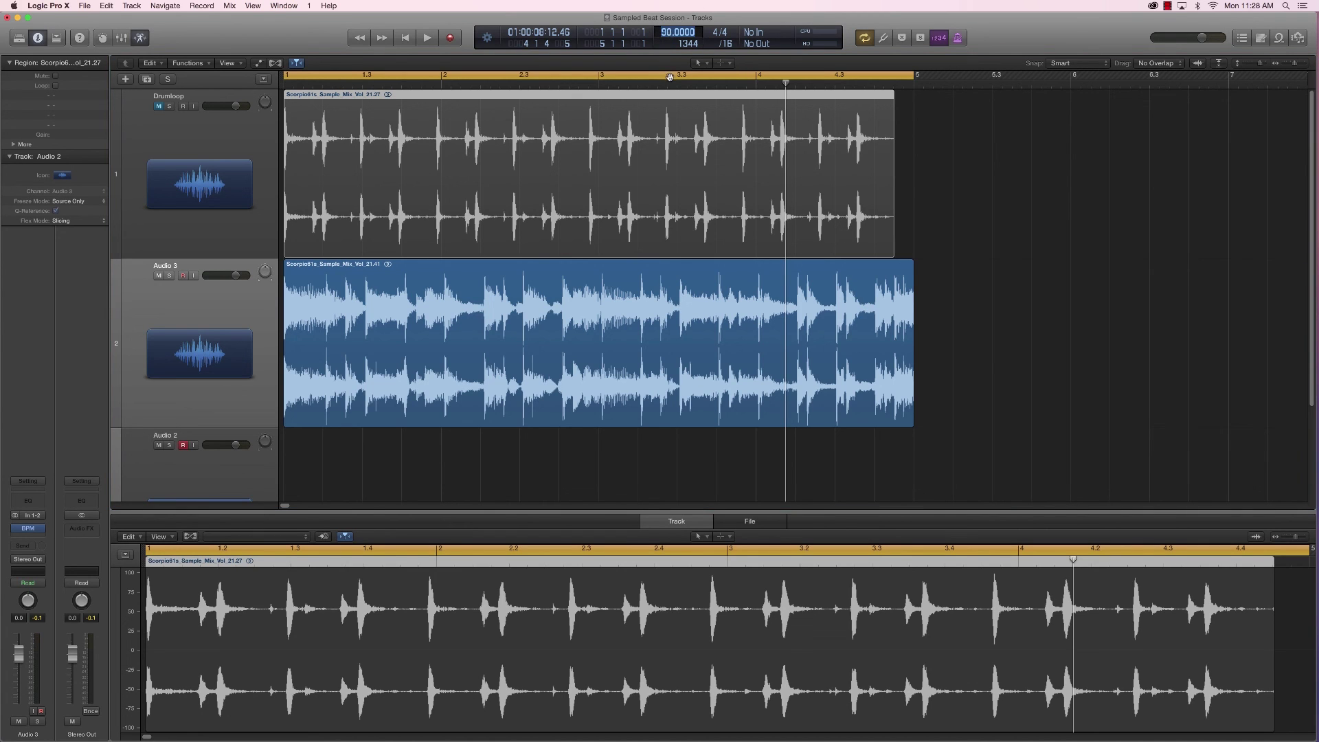
type("92.8")
key("Return")
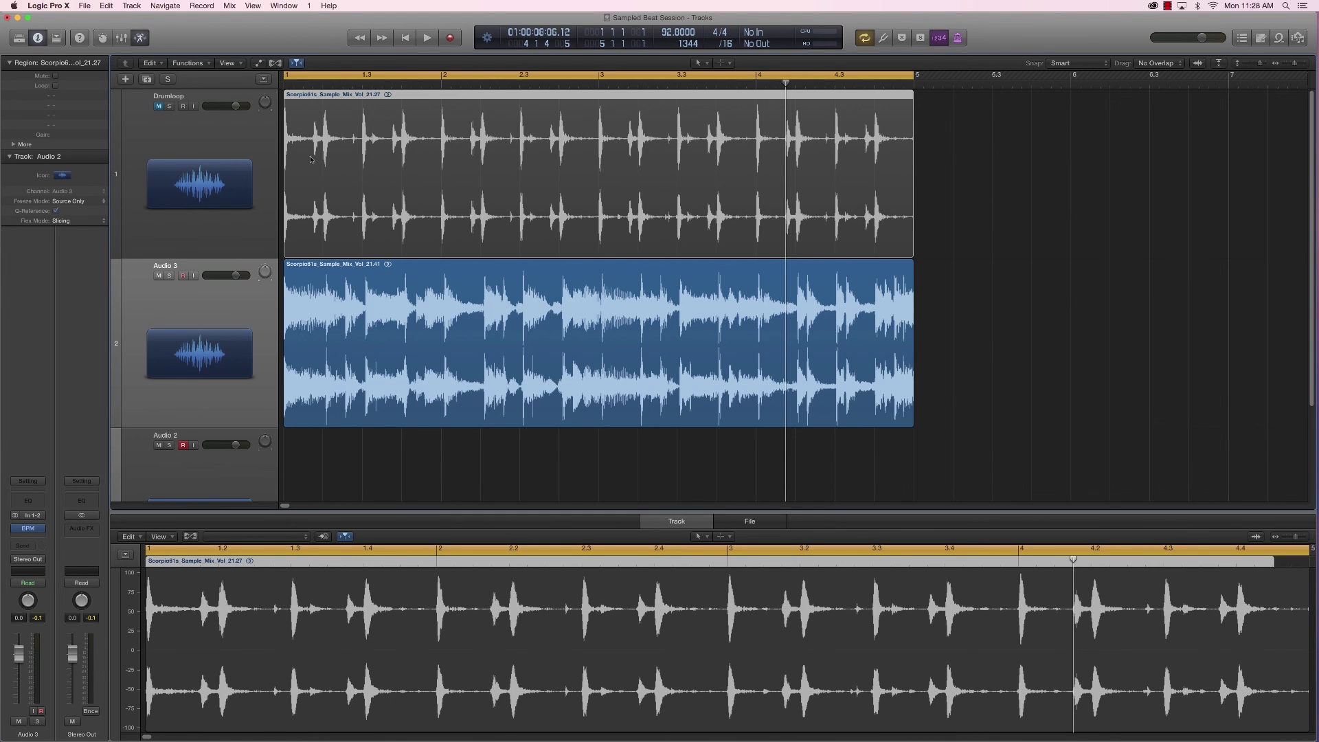
left_click(158, 106)
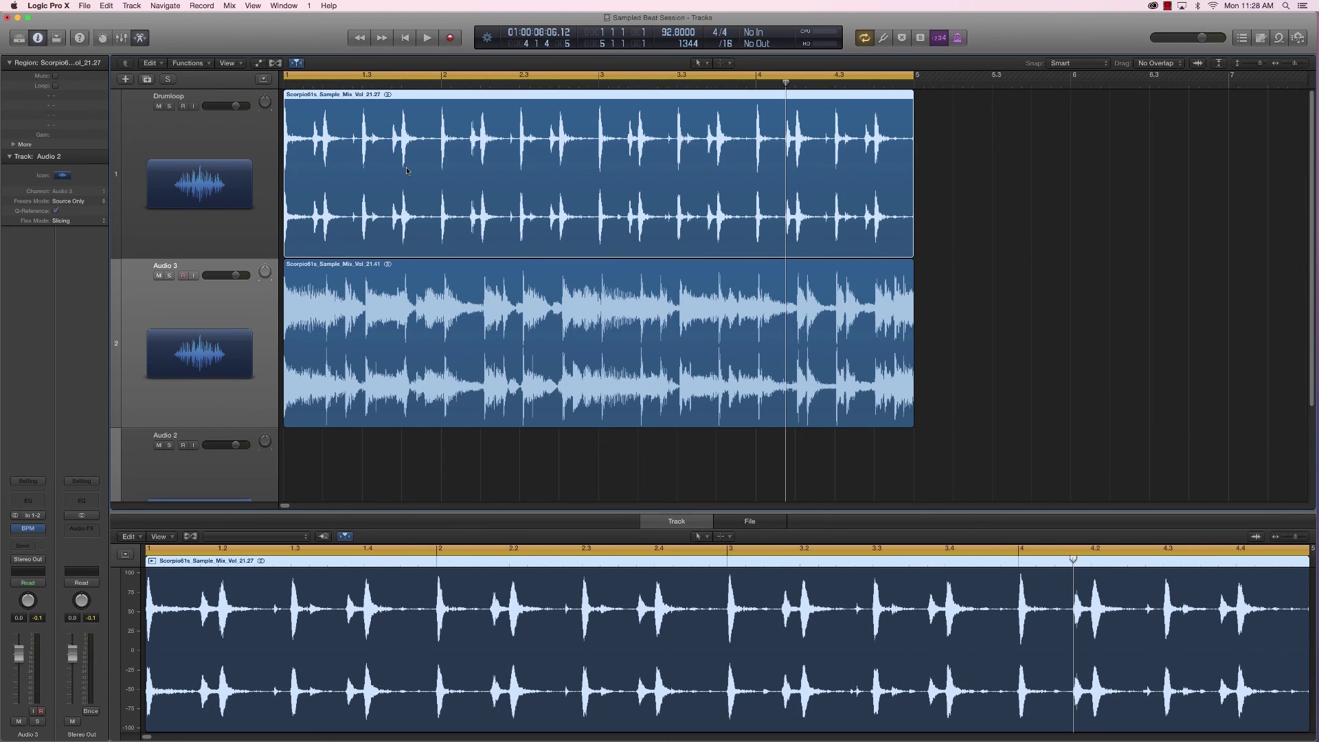
Step: Turn on Flex for the Drumloop track in the Audio Track Editor
left_click(227, 577)
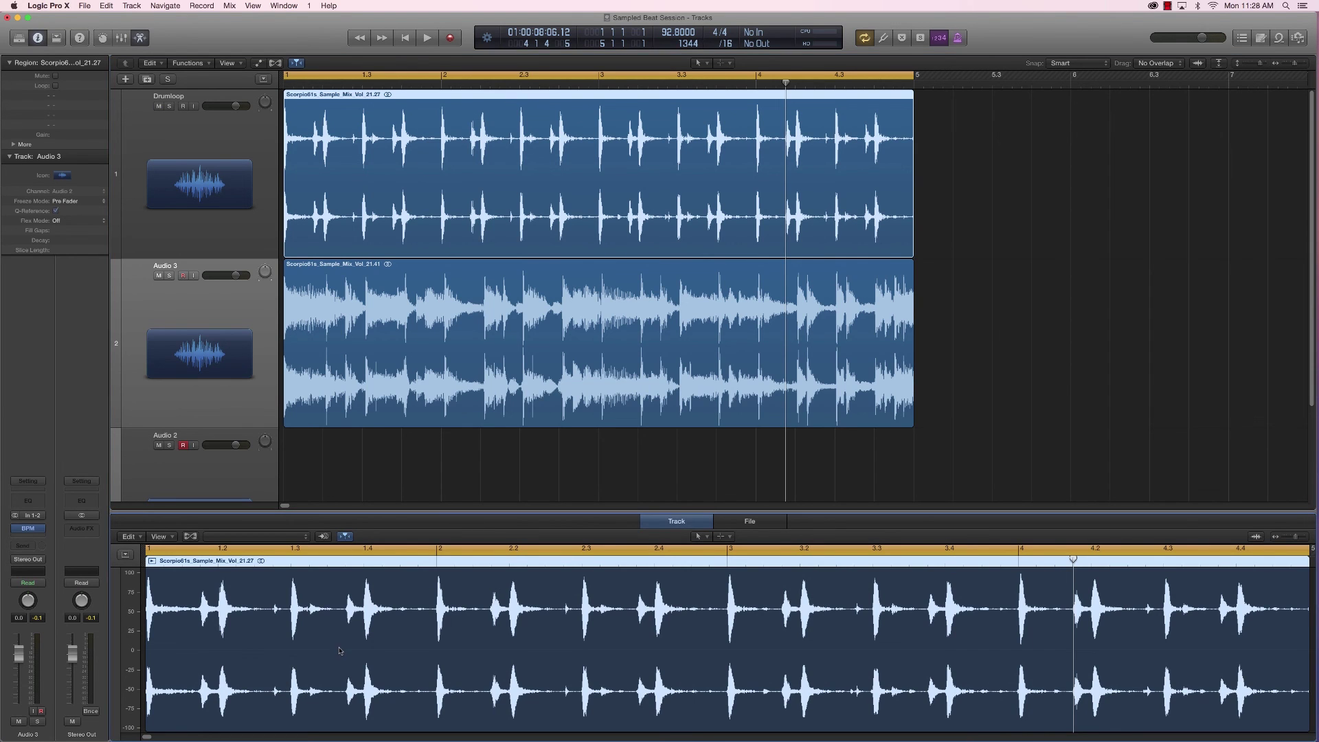
left_click(191, 536)
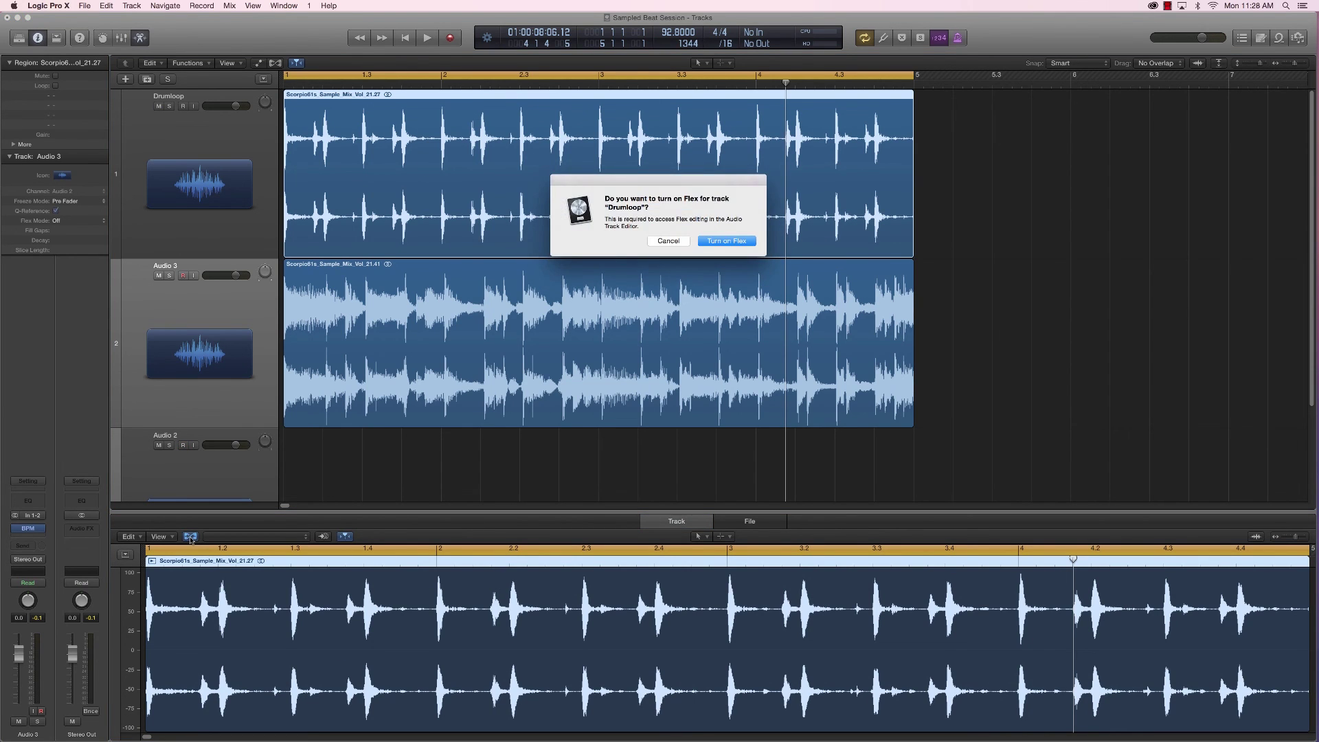
left_click(727, 240)
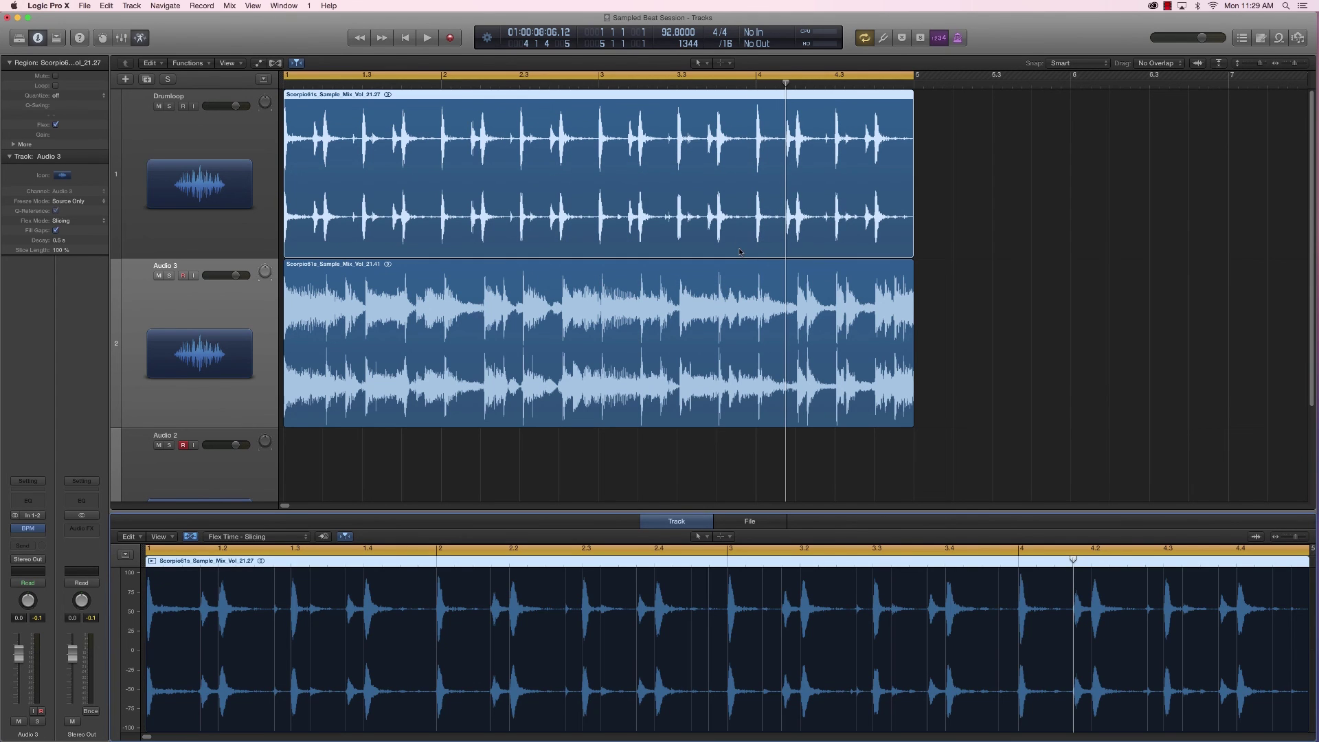
Step: Set the project tempo to 140 bpm and play the drum loop with its track soloed
left_click(199, 98)
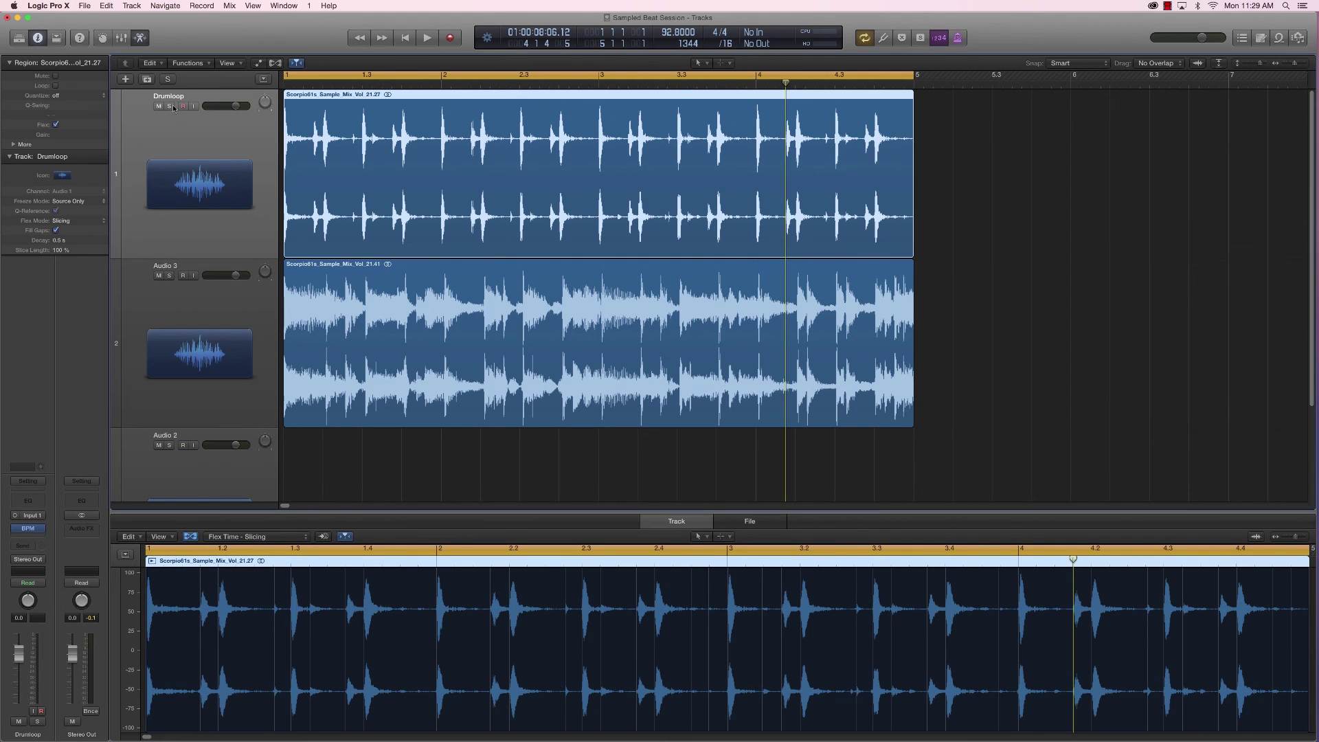
left_click(169, 106)
double_click(678, 33)
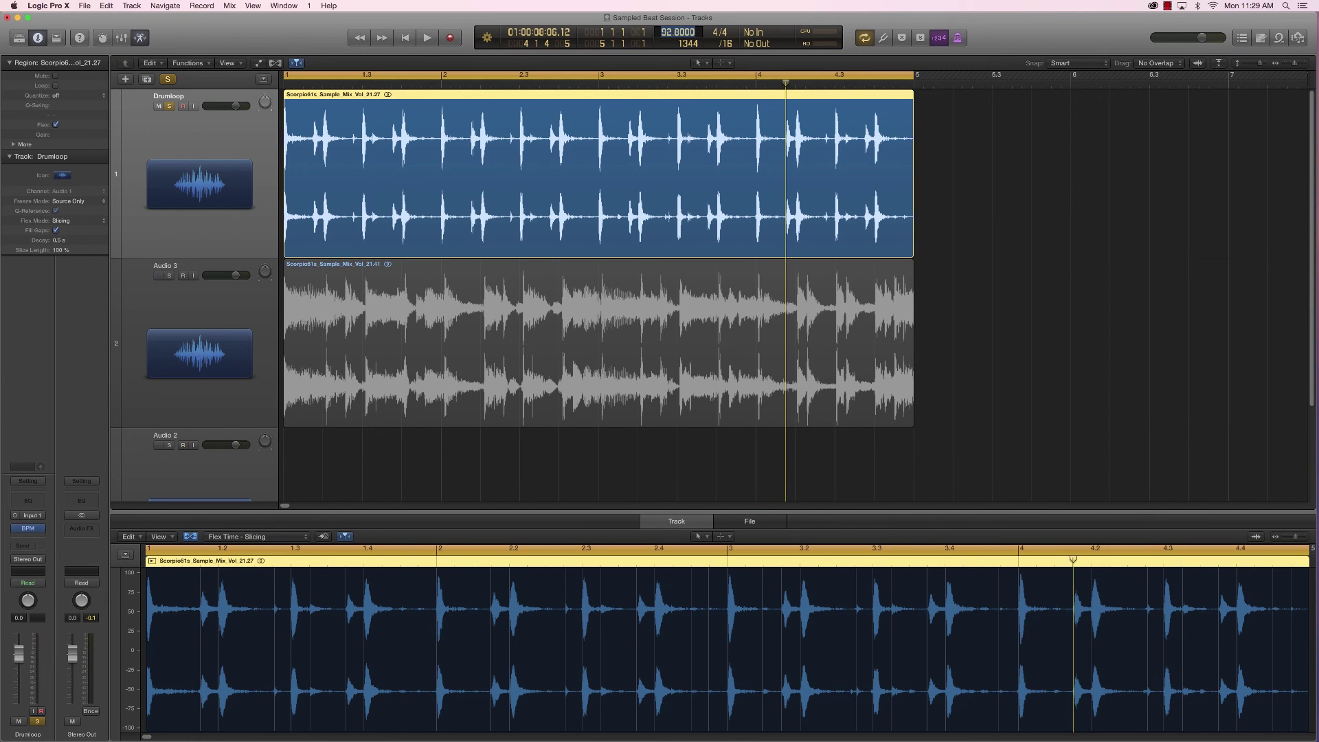
type("140")
key("Return")
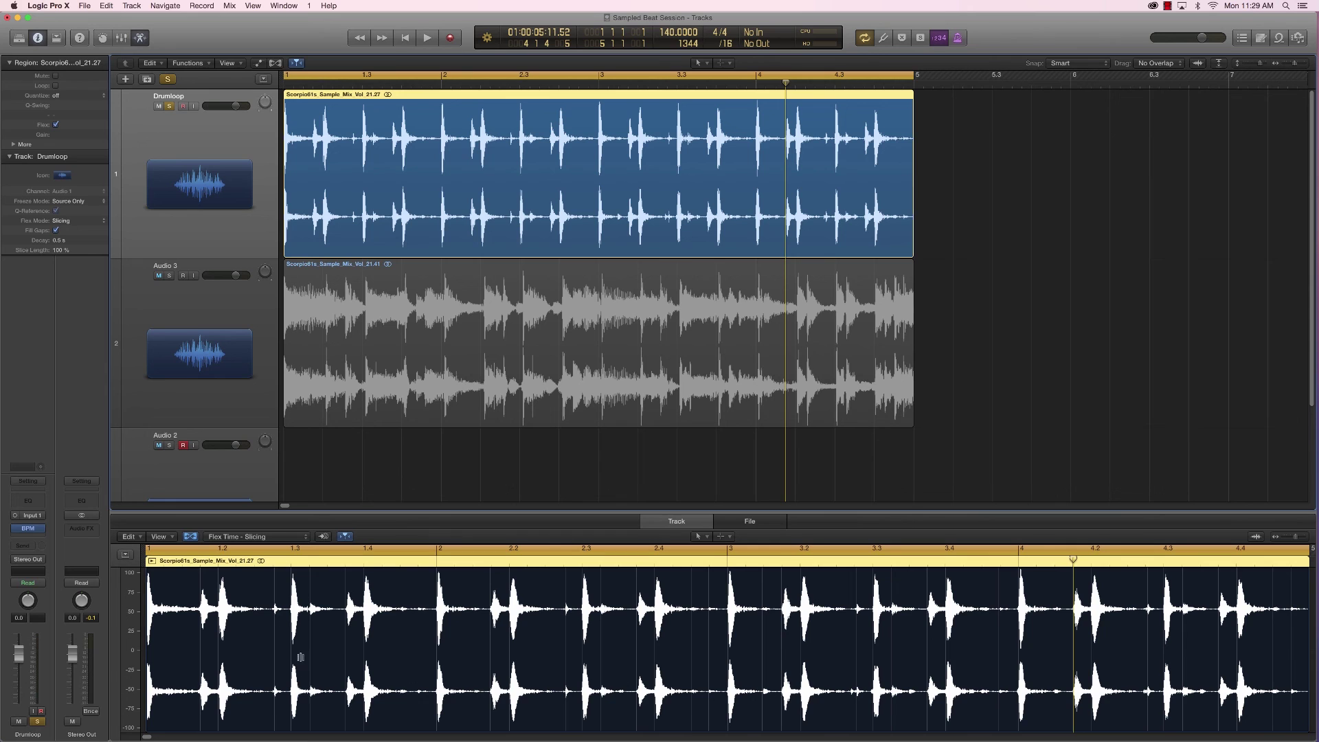
key("space")
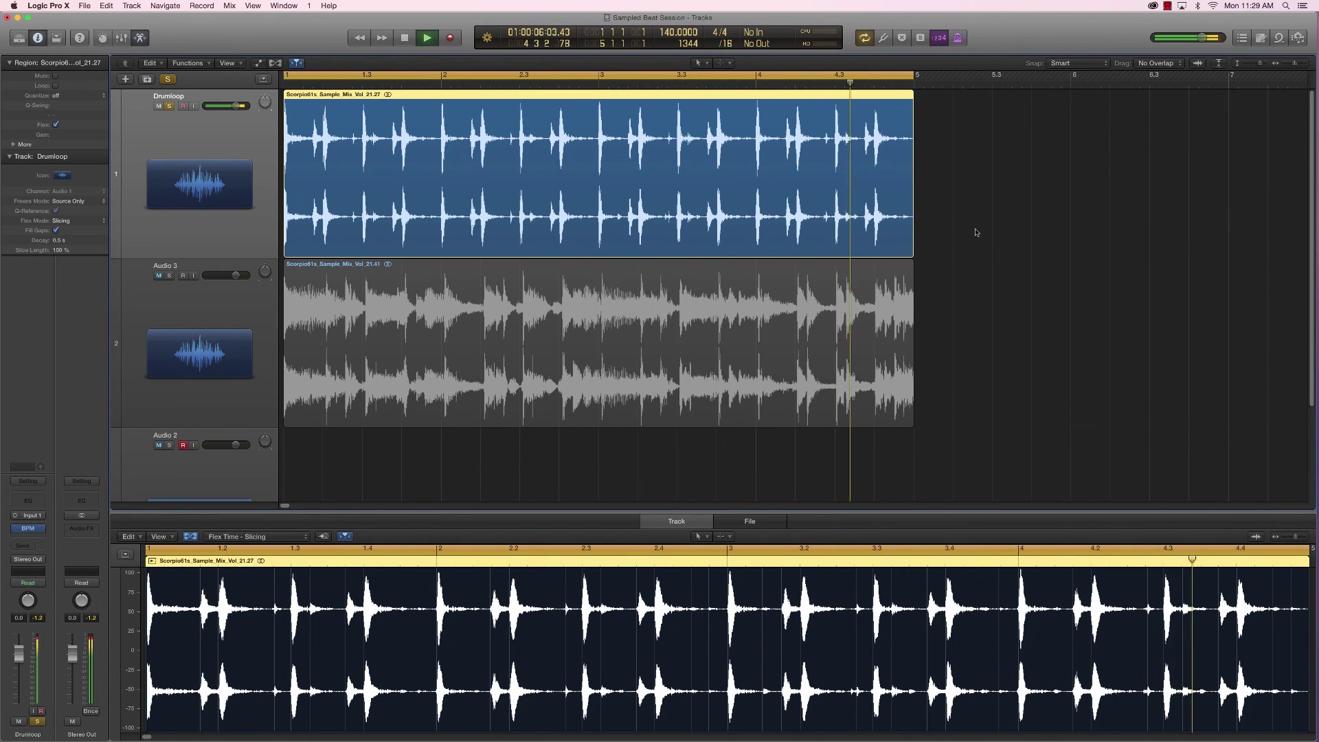
key("space")
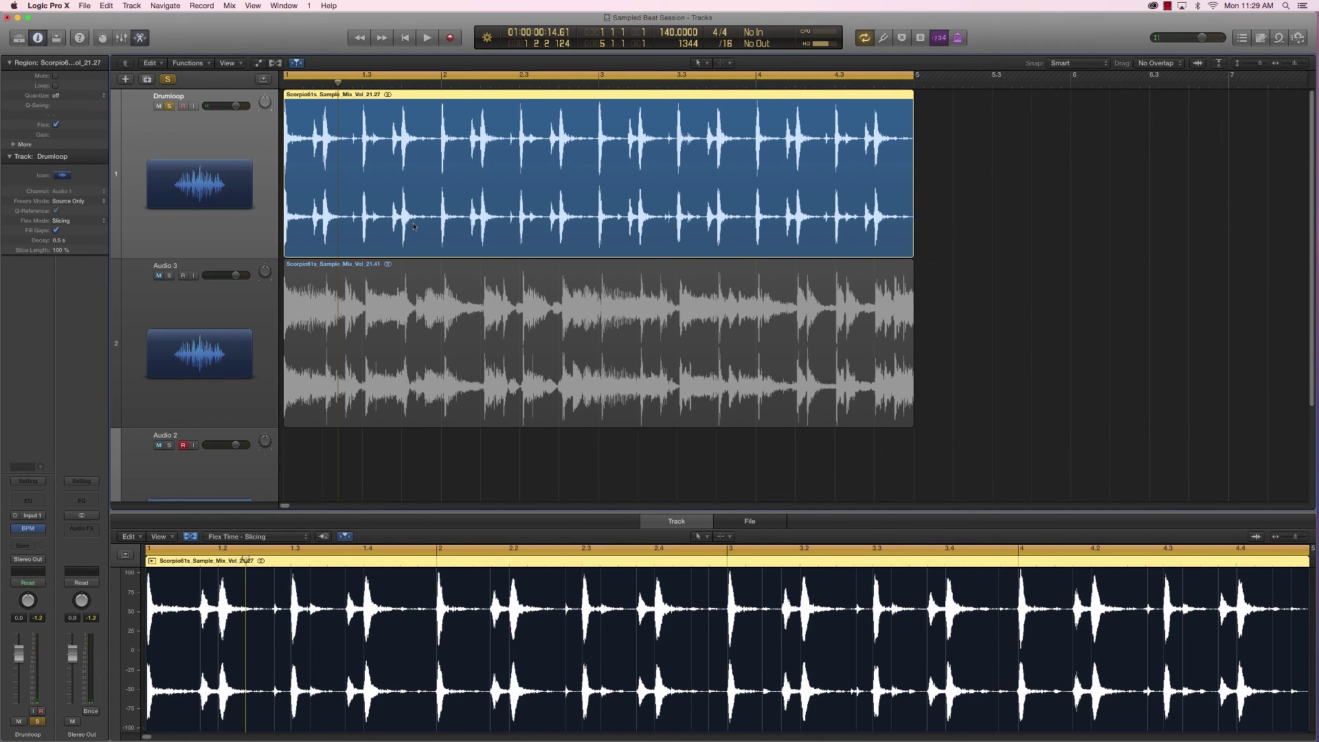
Step: Unsolo the Drumloop track and play it together with the sample at 140 bpm
left_click(169, 106)
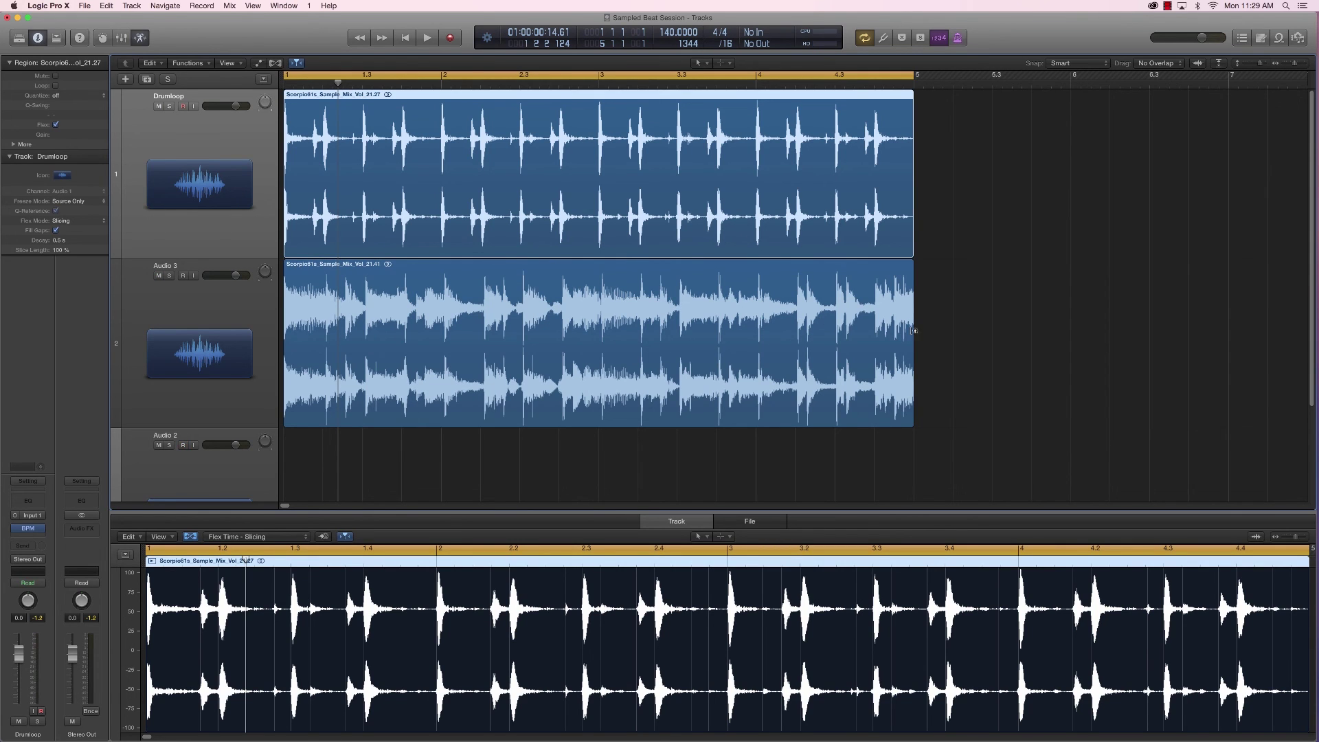
left_click(979, 320)
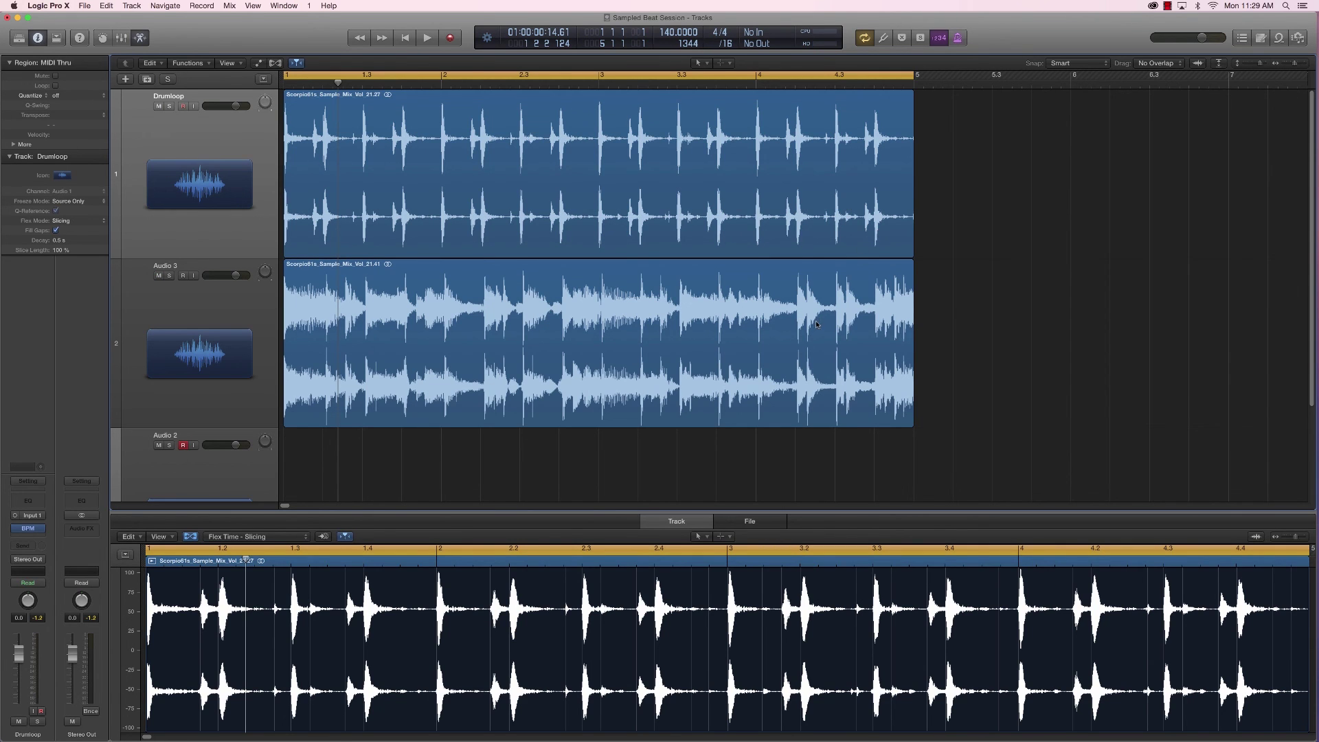
key("space")
key("space")
Step: Set the project tempo to 88 bpm and play both loops
double_click(674, 33)
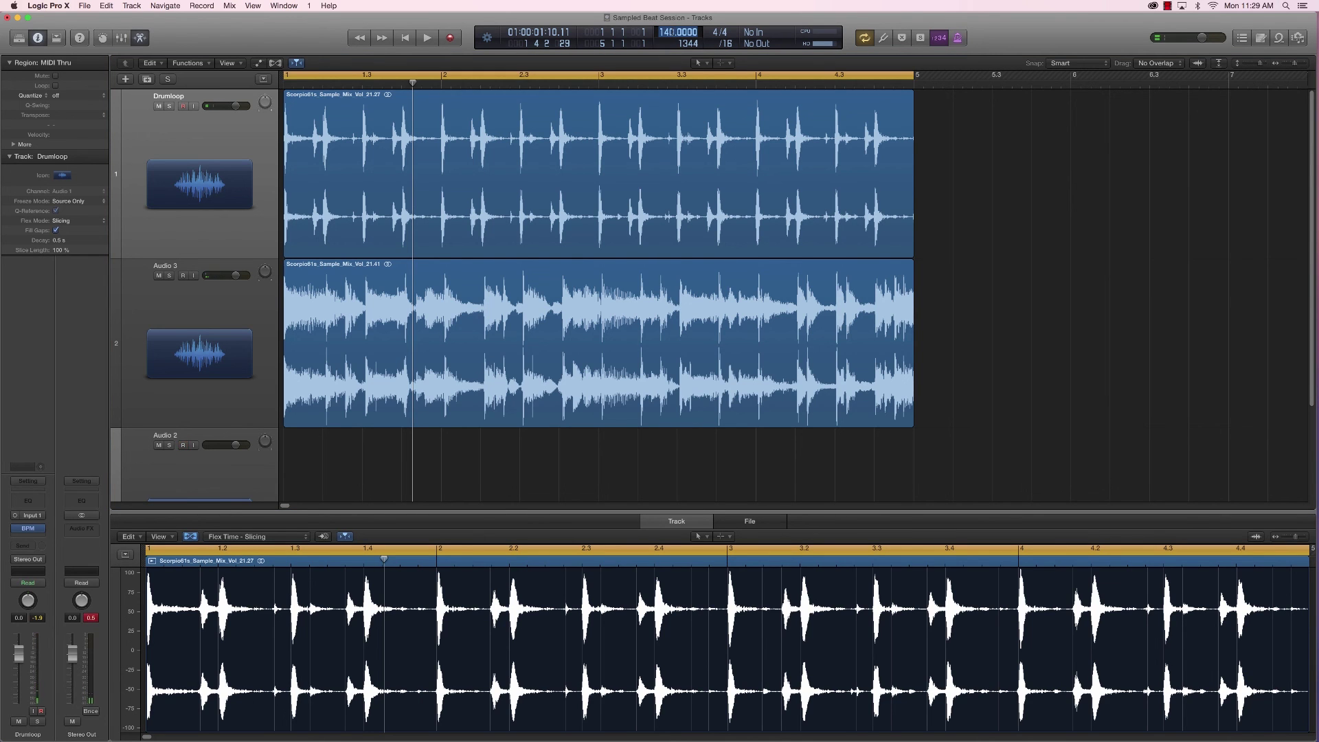
type("88")
key("Return")
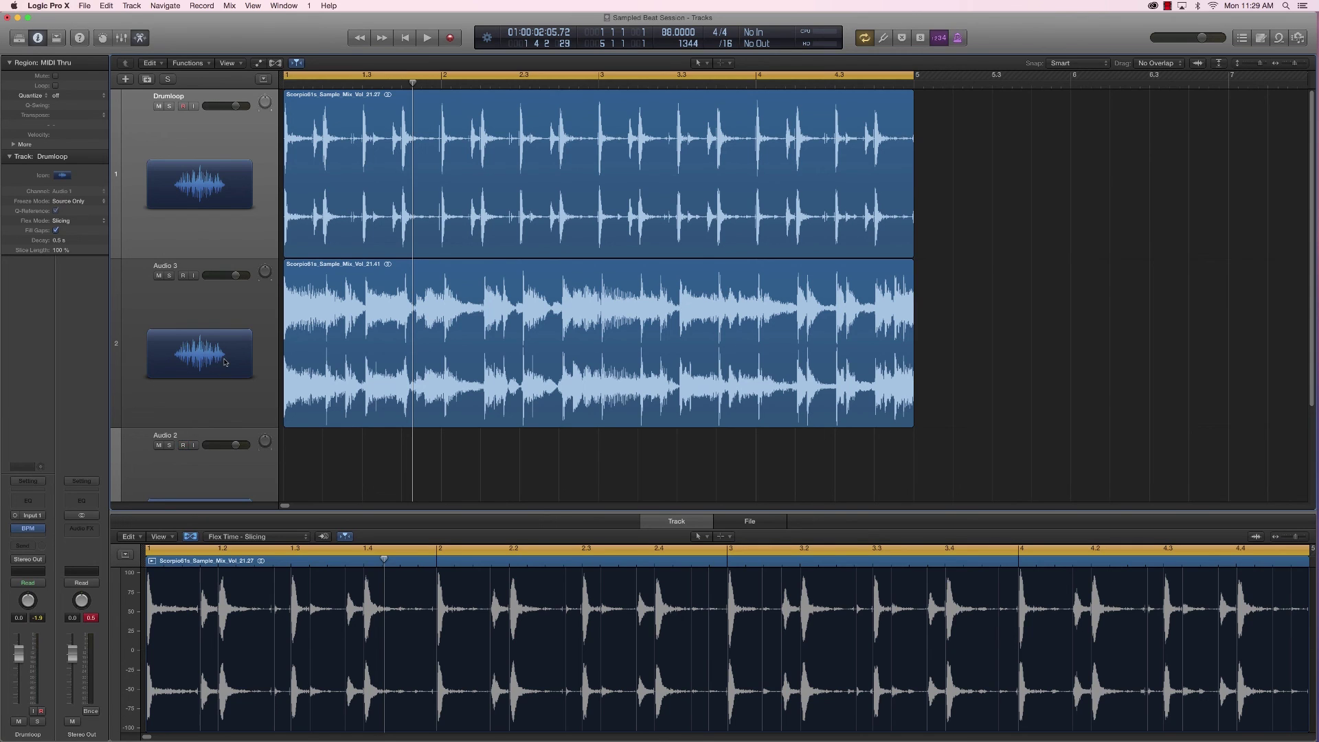
key("space")
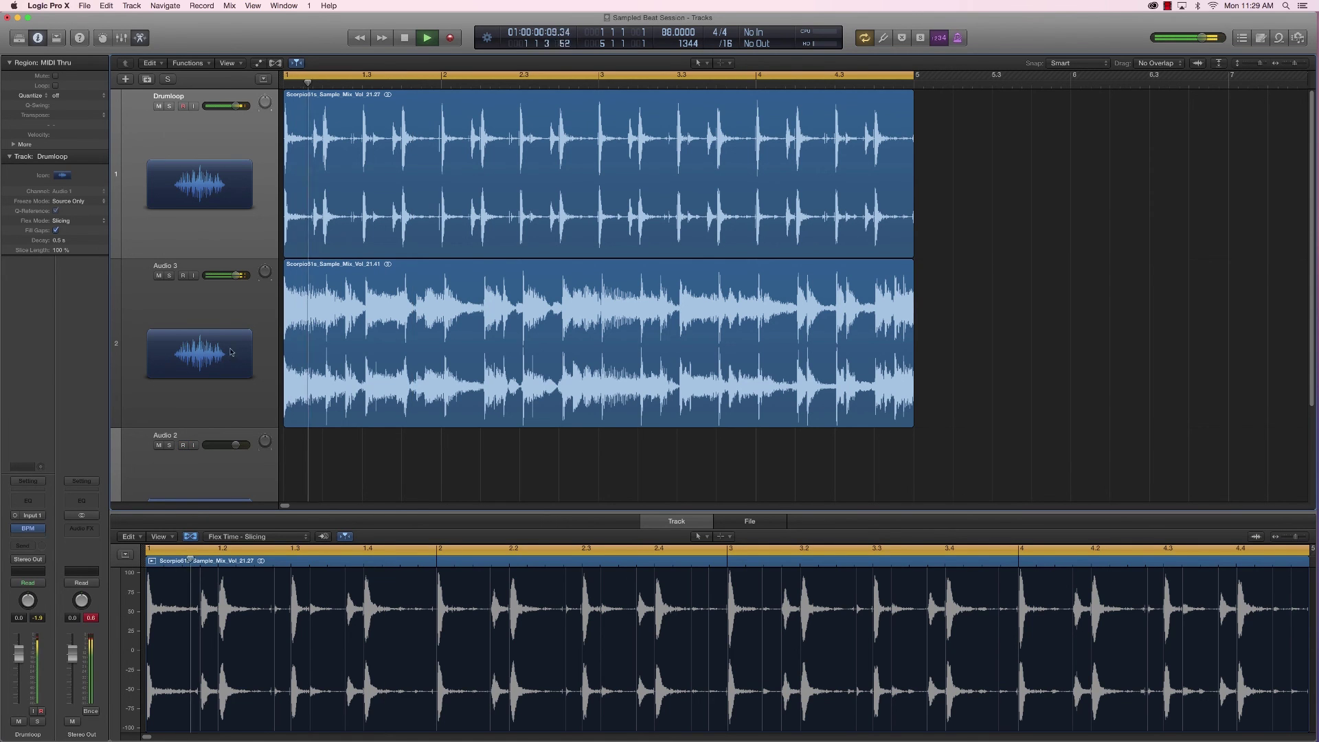
Step: Listen to the drum loop soloed, unsolo it to hear both tracks together, and stop playback
left_click(191, 181)
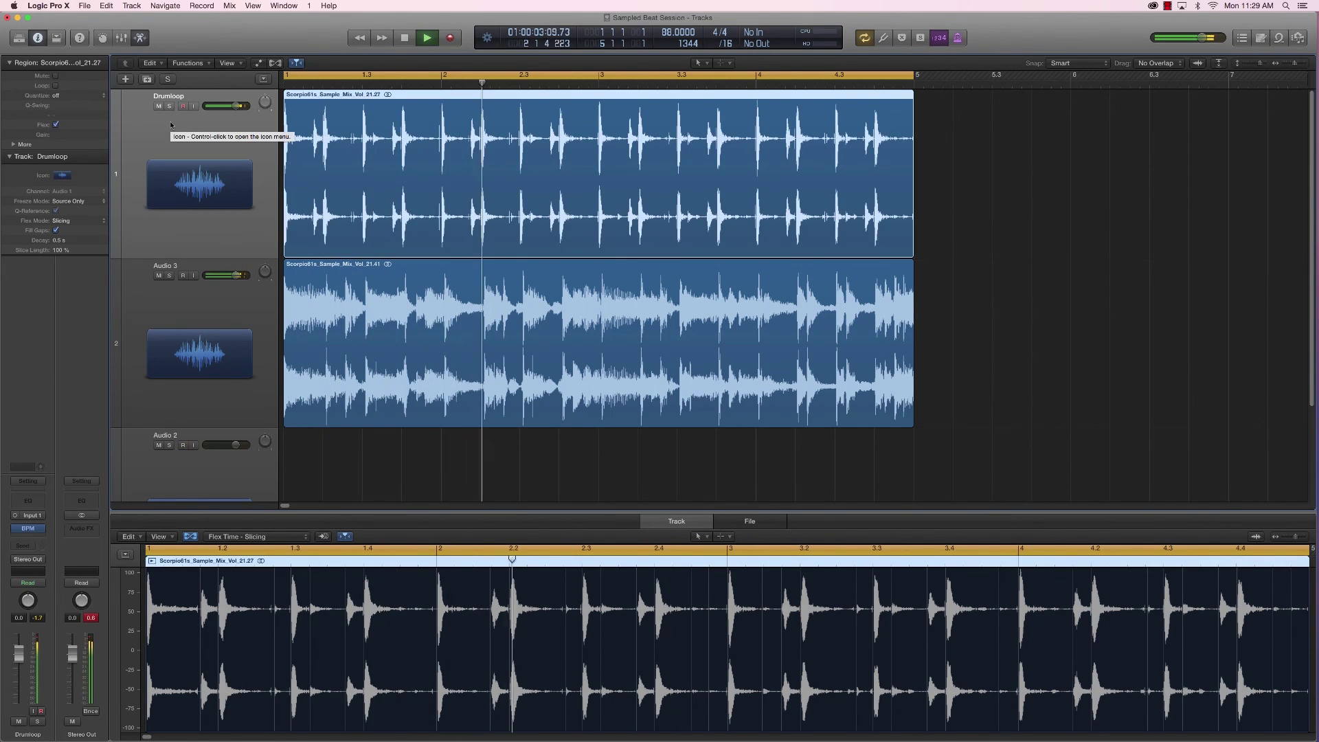
left_click(169, 107)
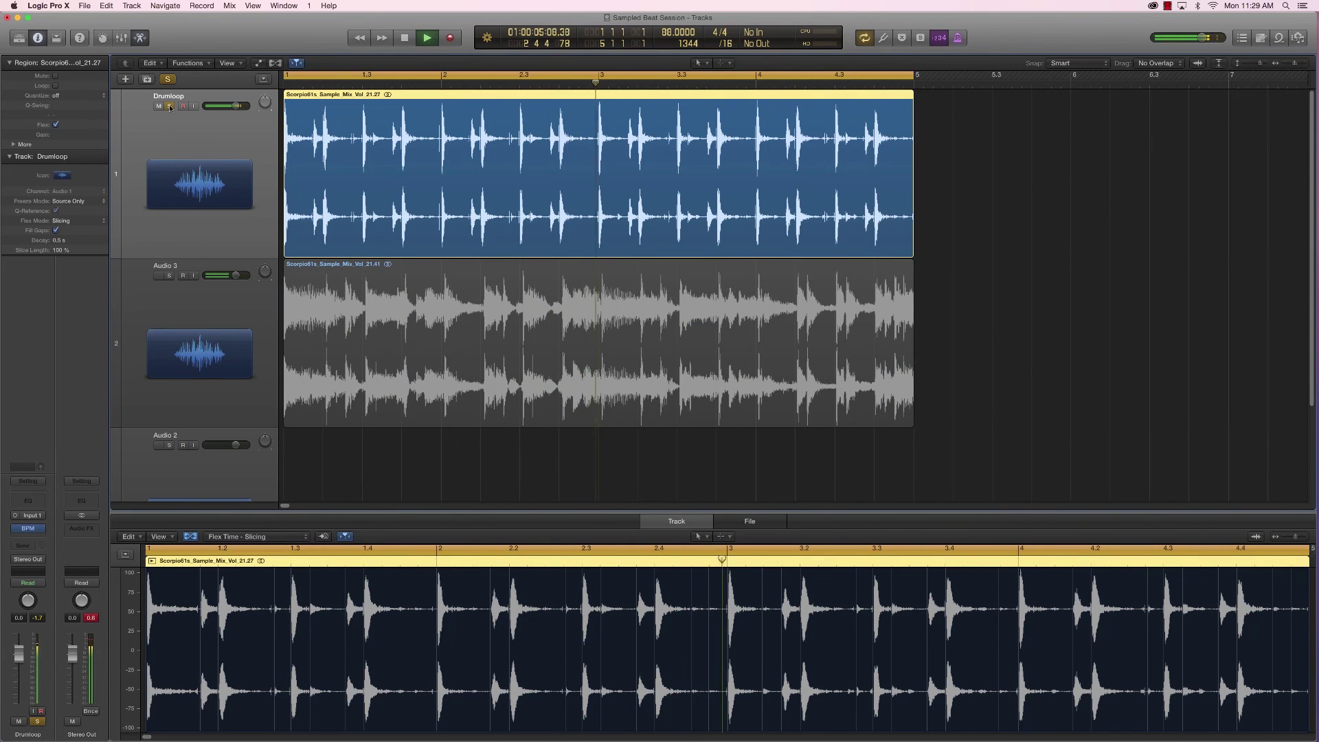
left_click(169, 106)
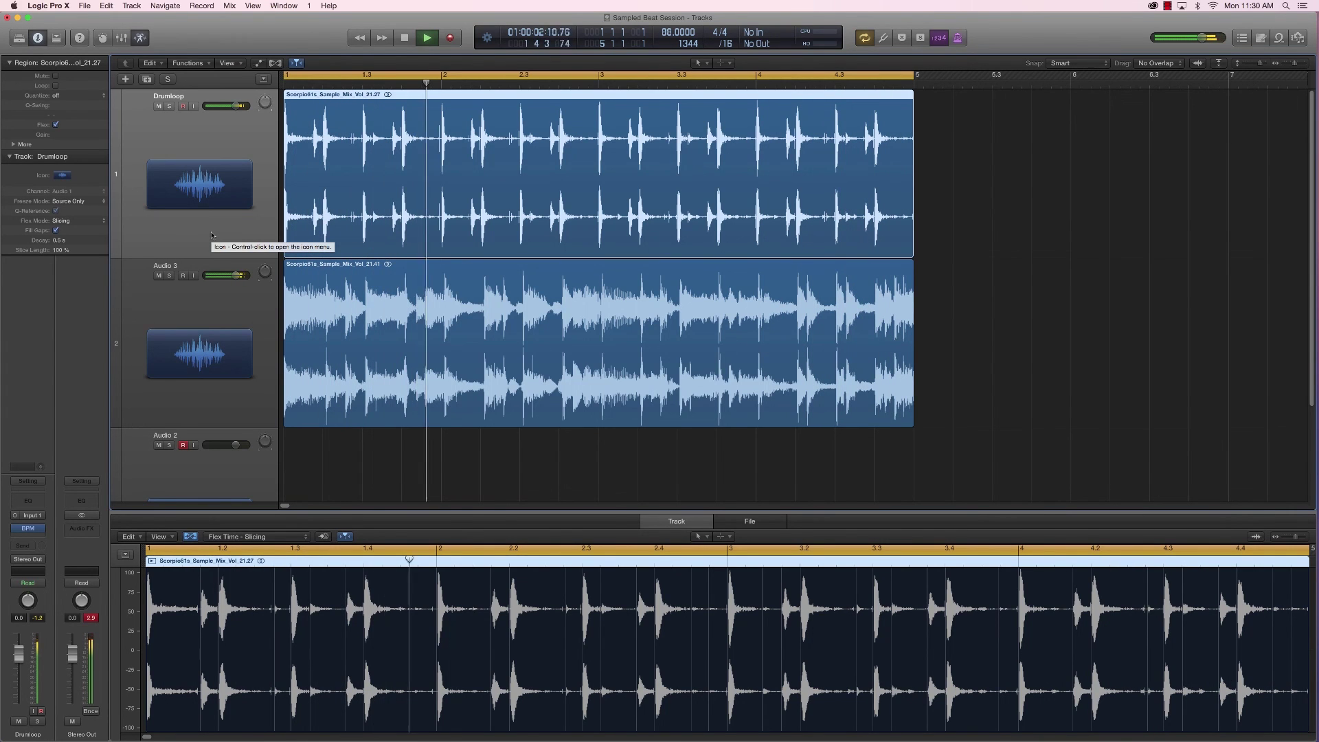
key("space")
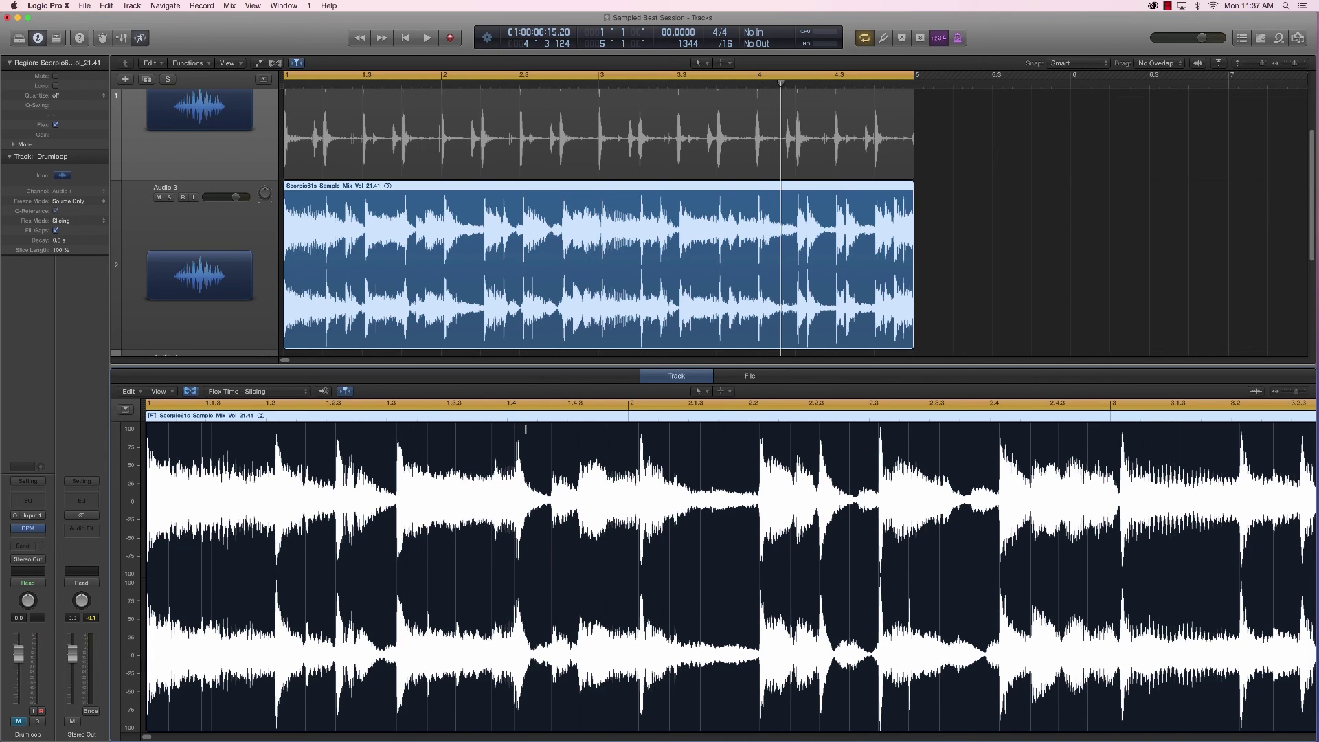
Step: Play the start of the sample, add a flex marker at its second-beat transient and align it to beat 1.2
key("space")
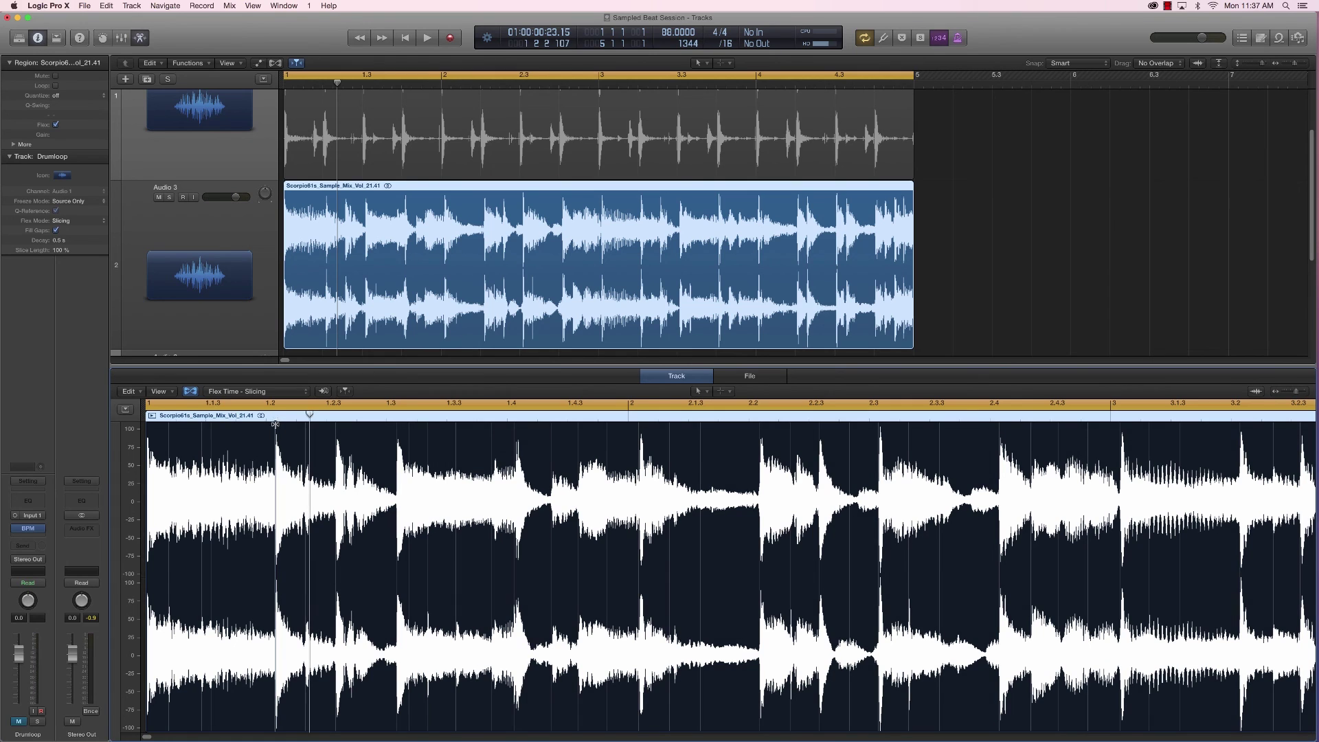
left_click_drag(272, 425, 268, 427)
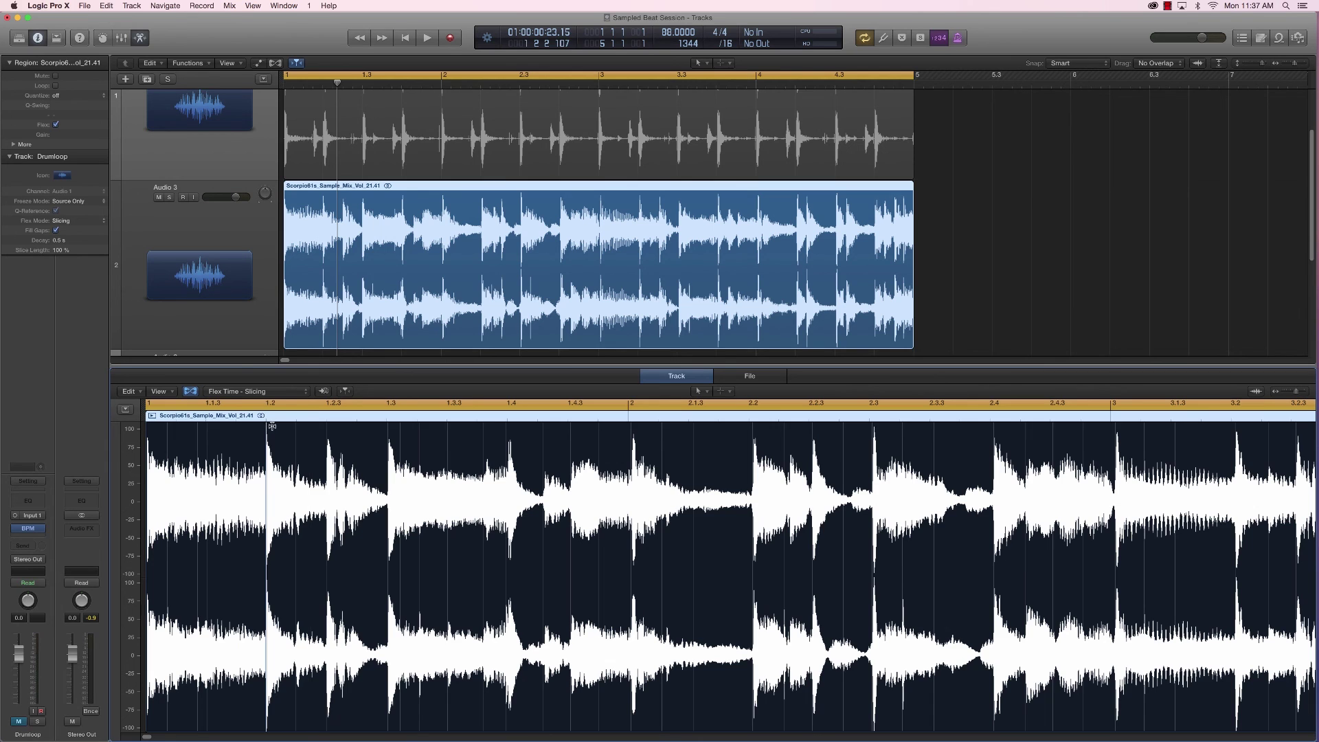
left_click_drag(266, 420, 266, 420)
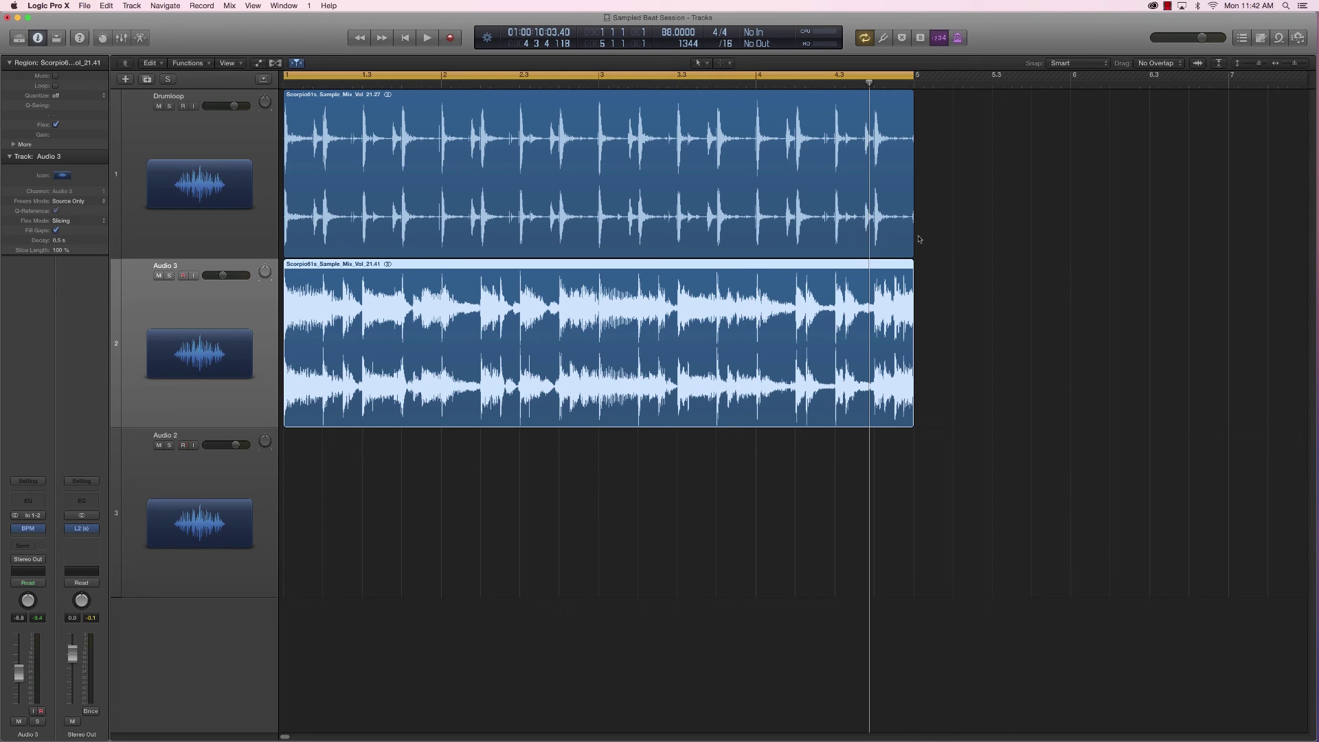
Step: Play both loops together, mute the Drumloop track to hear the sample alone, and stop playback
left_click(928, 267)
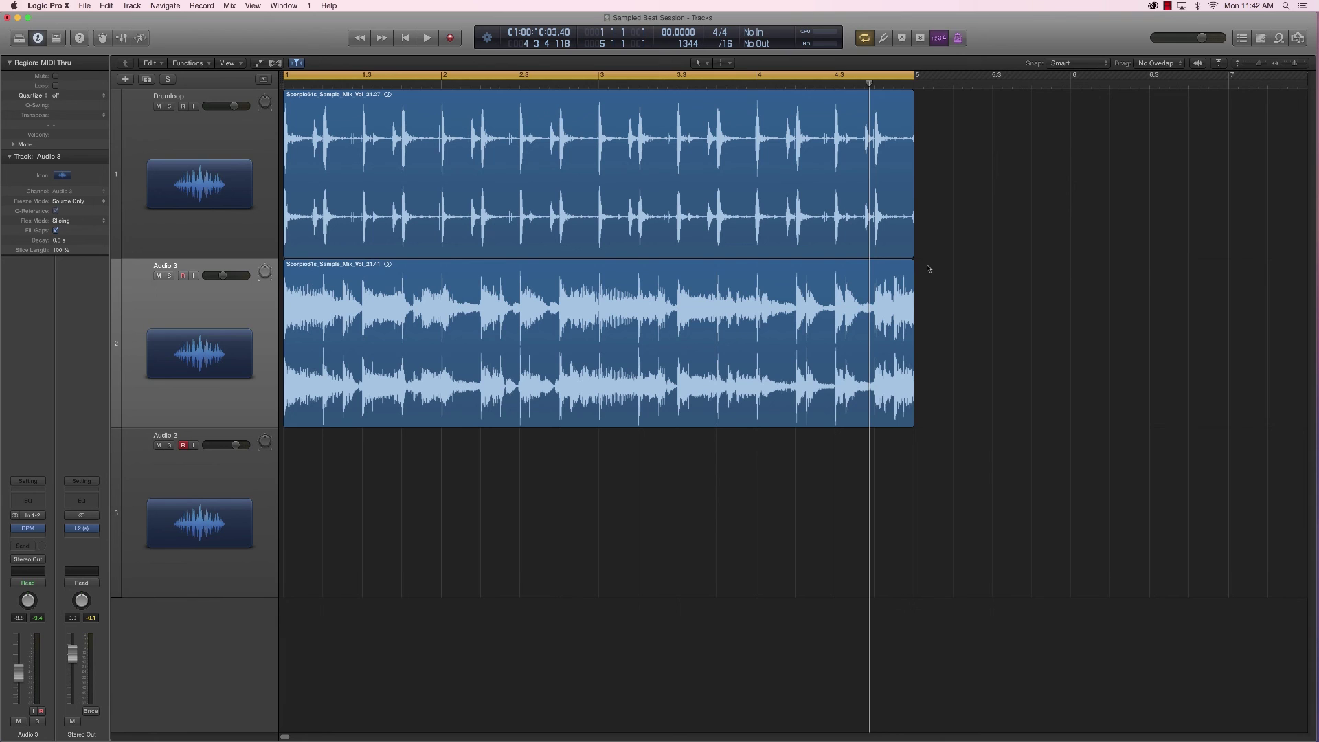
key("space")
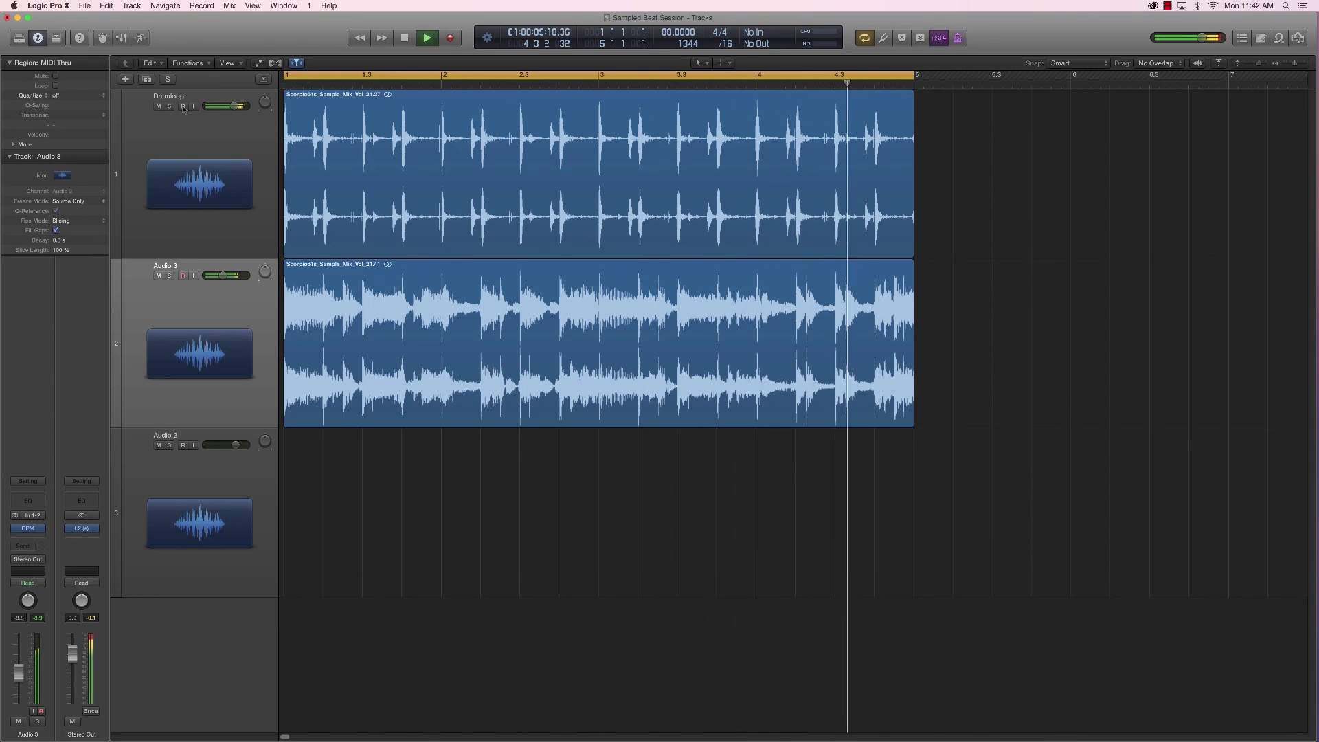
left_click(159, 107)
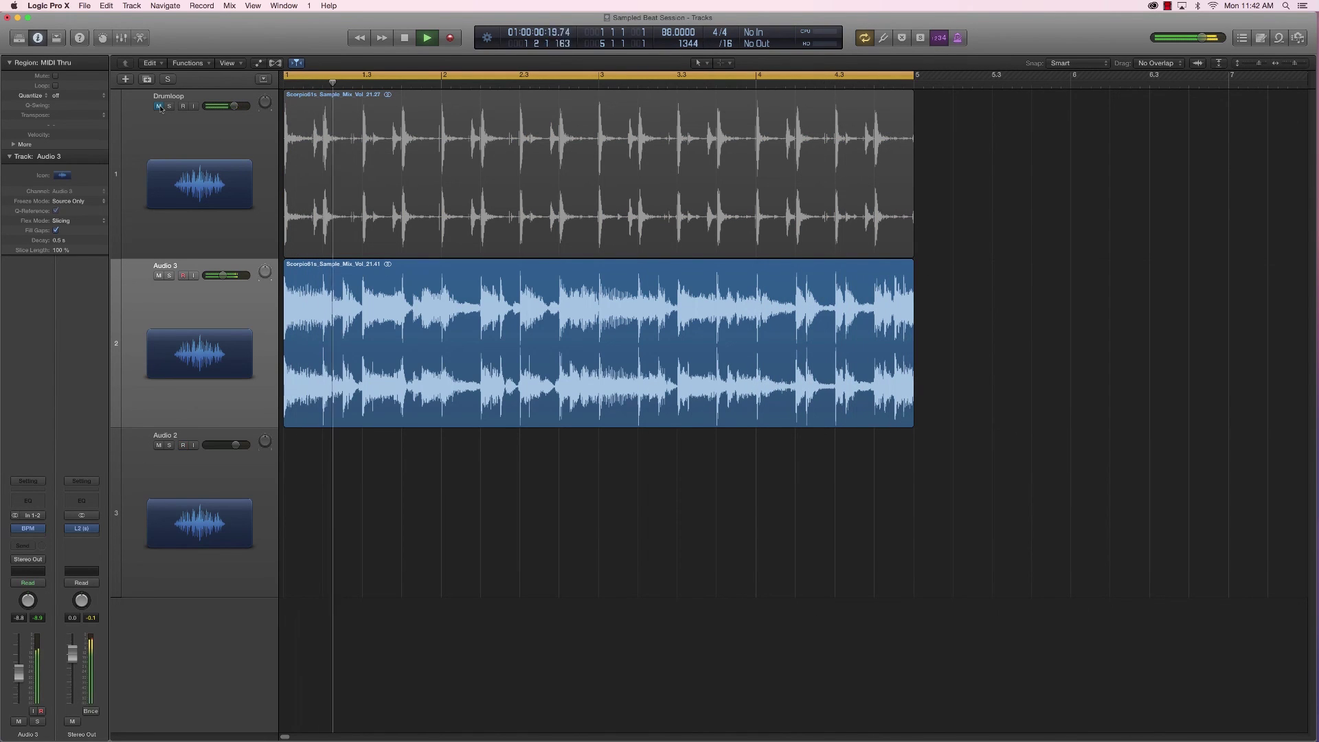
key("space")
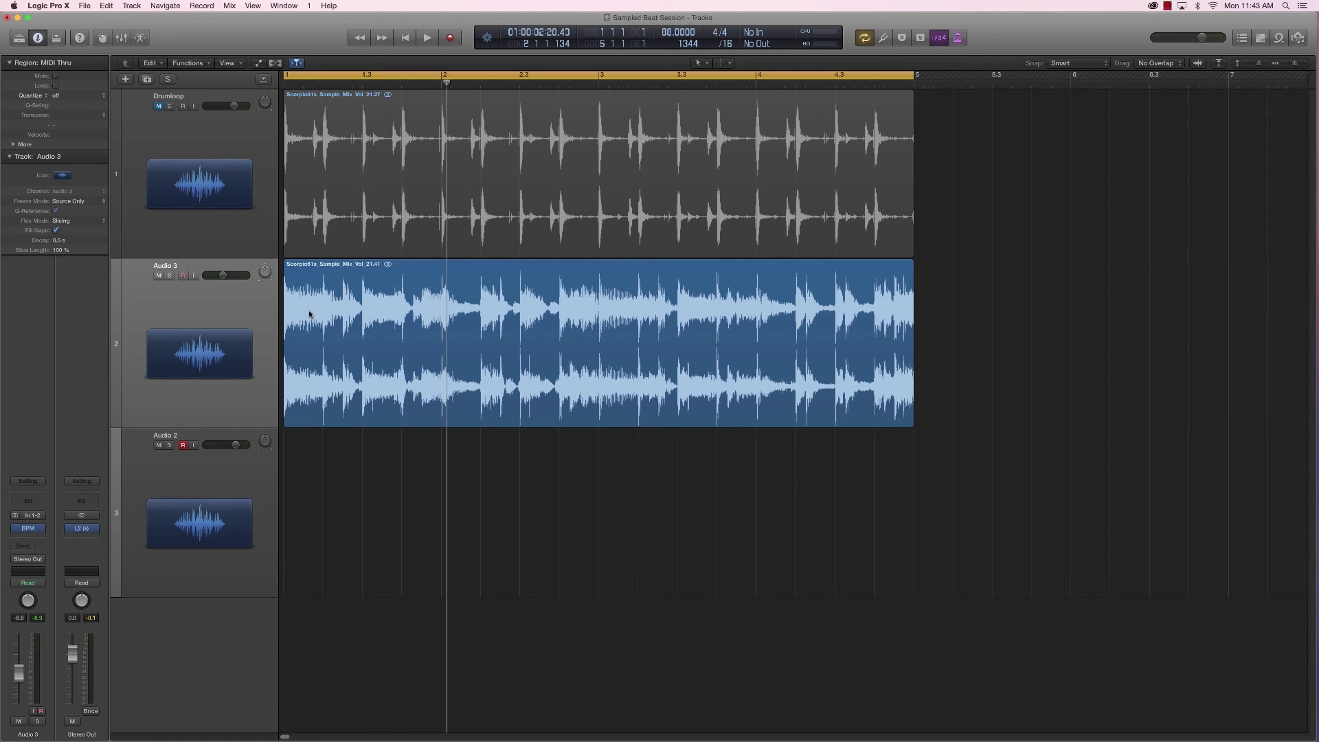
Step: Add a Channel EQ to the Drumloop channel and set its high cut to 142 Hz with a Q of 0.19
left_click(442, 144, "shift")
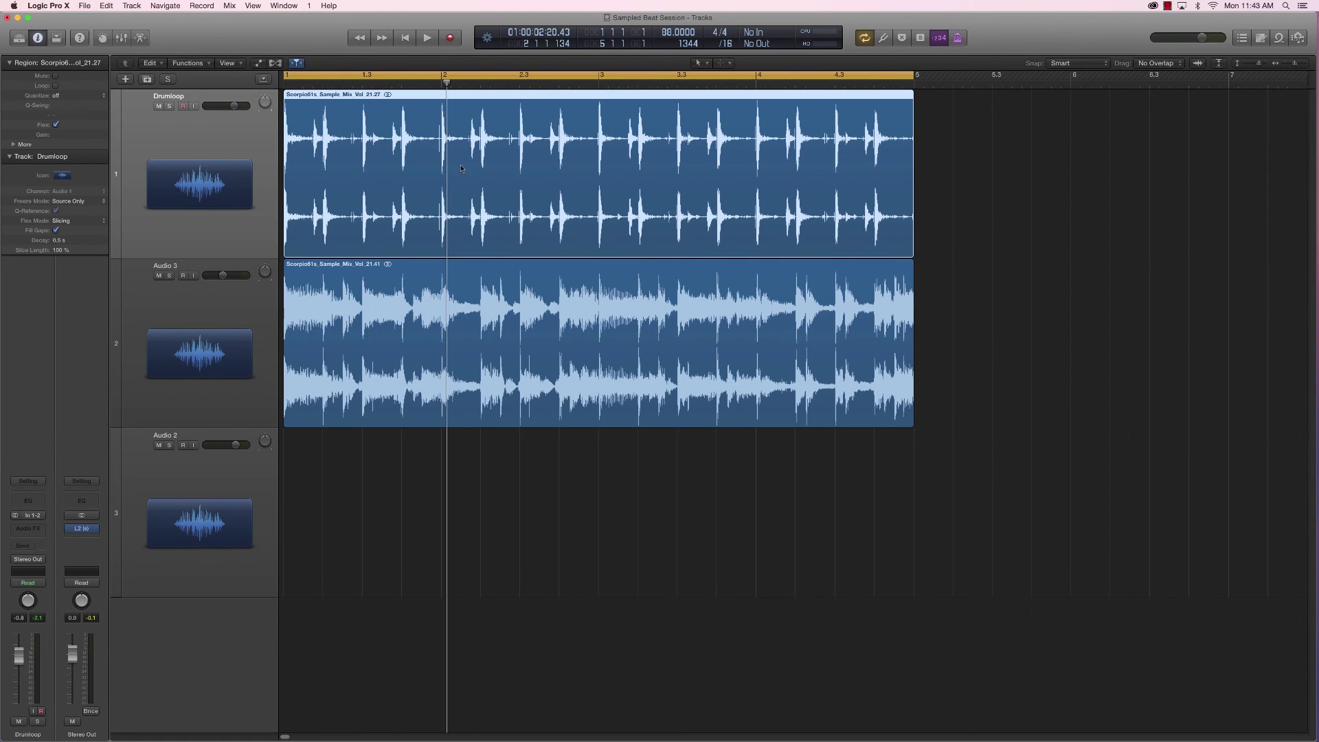
left_click(28, 500)
left_click_drag(507, 173, 177, 171)
left_click_drag(73, 48, 813, 456)
Step: Solo the Drumloop track, adjust the Channel EQ's low cut during playback, and close the EQ
left_click(169, 106)
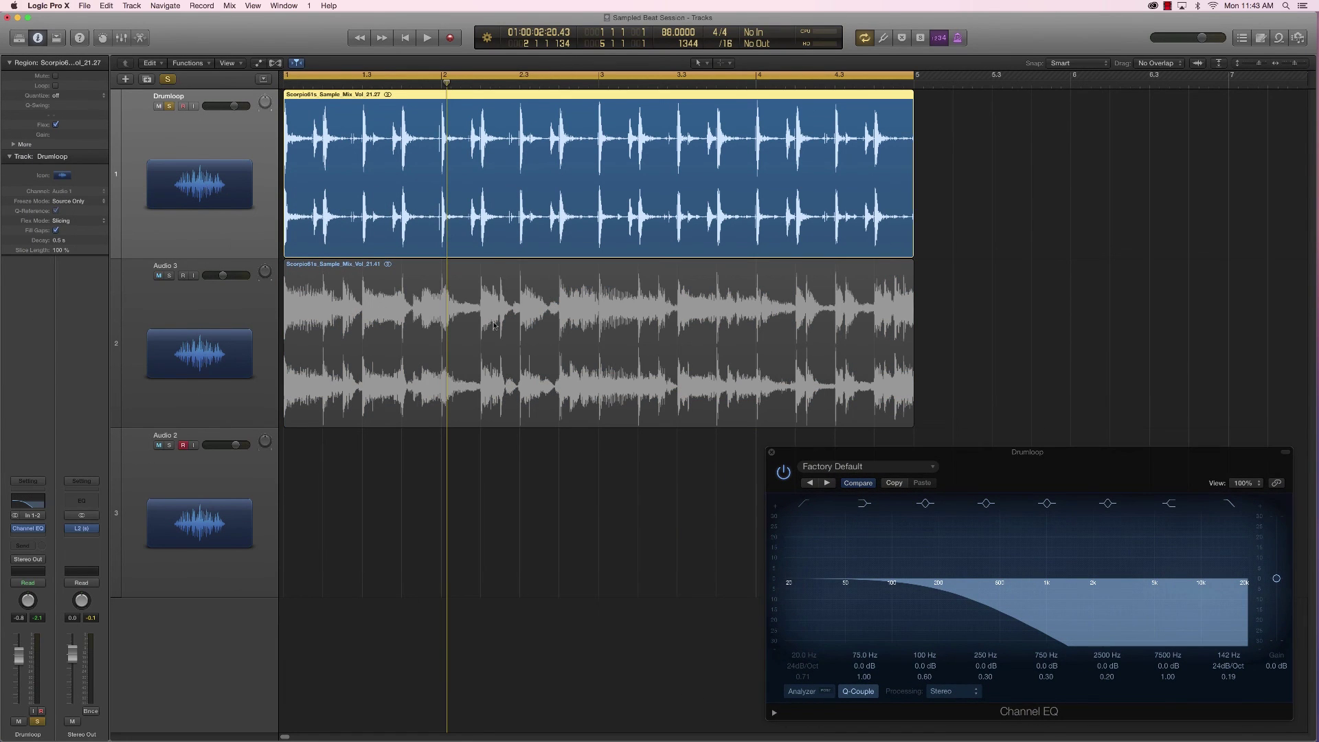
left_click_drag(1010, 472, 963, 412)
key("space")
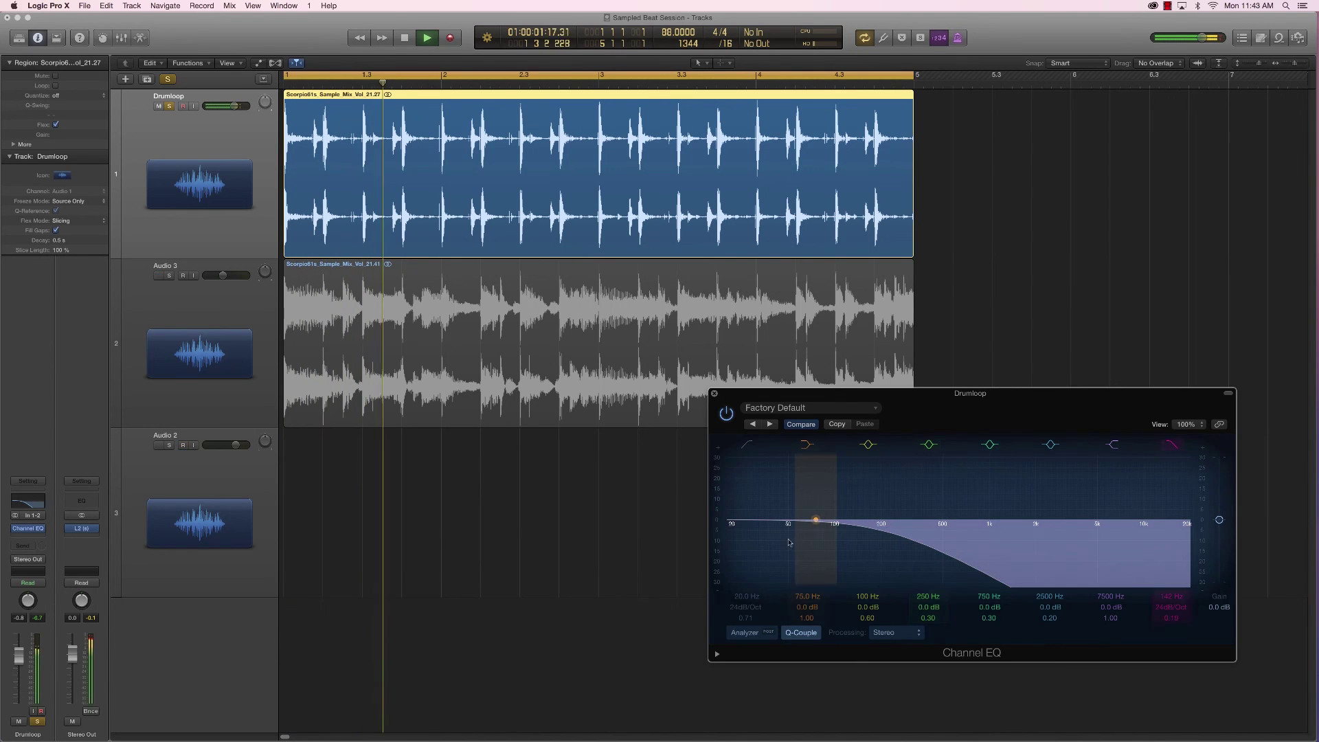
left_click_drag(738, 582, 825, 546)
left_click(714, 394)
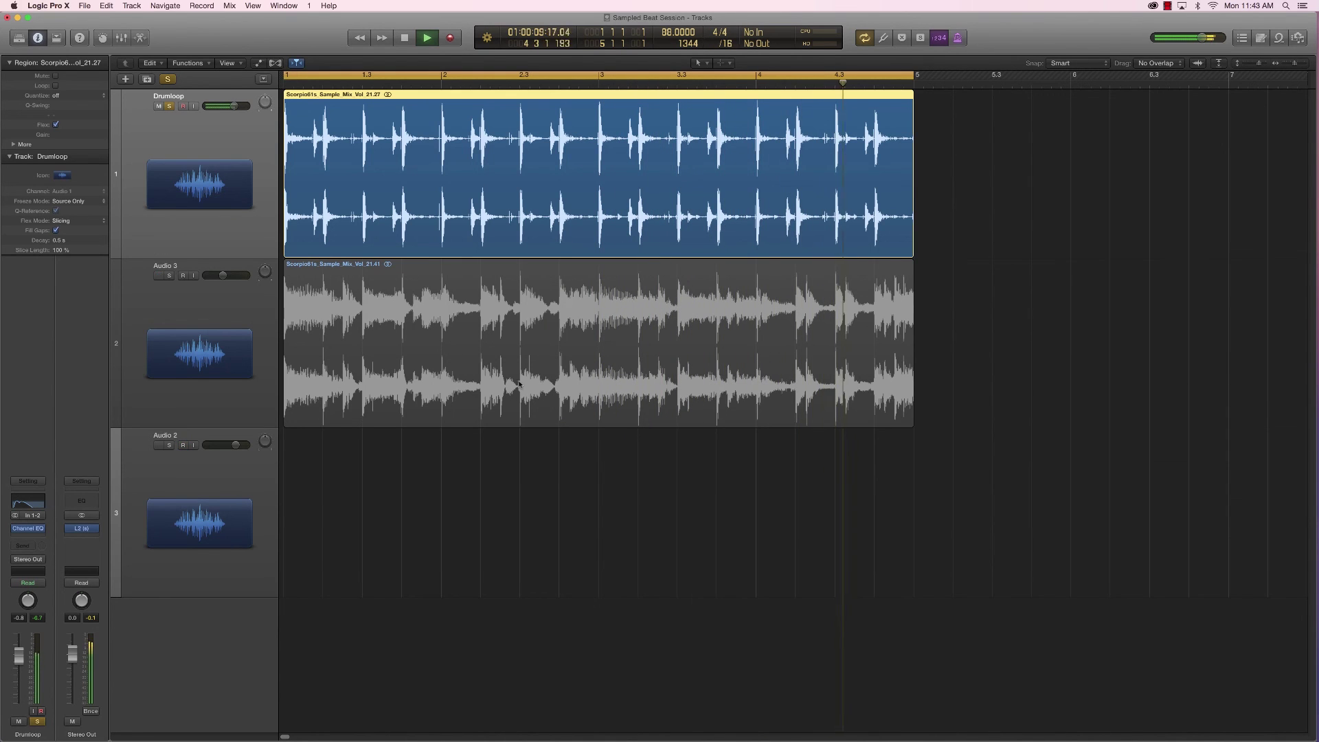
Step: Unsolo the Drumloop track and lower the Audio 3 track's volume to about -18 dB
left_click(169, 106)
left_click(207, 303)
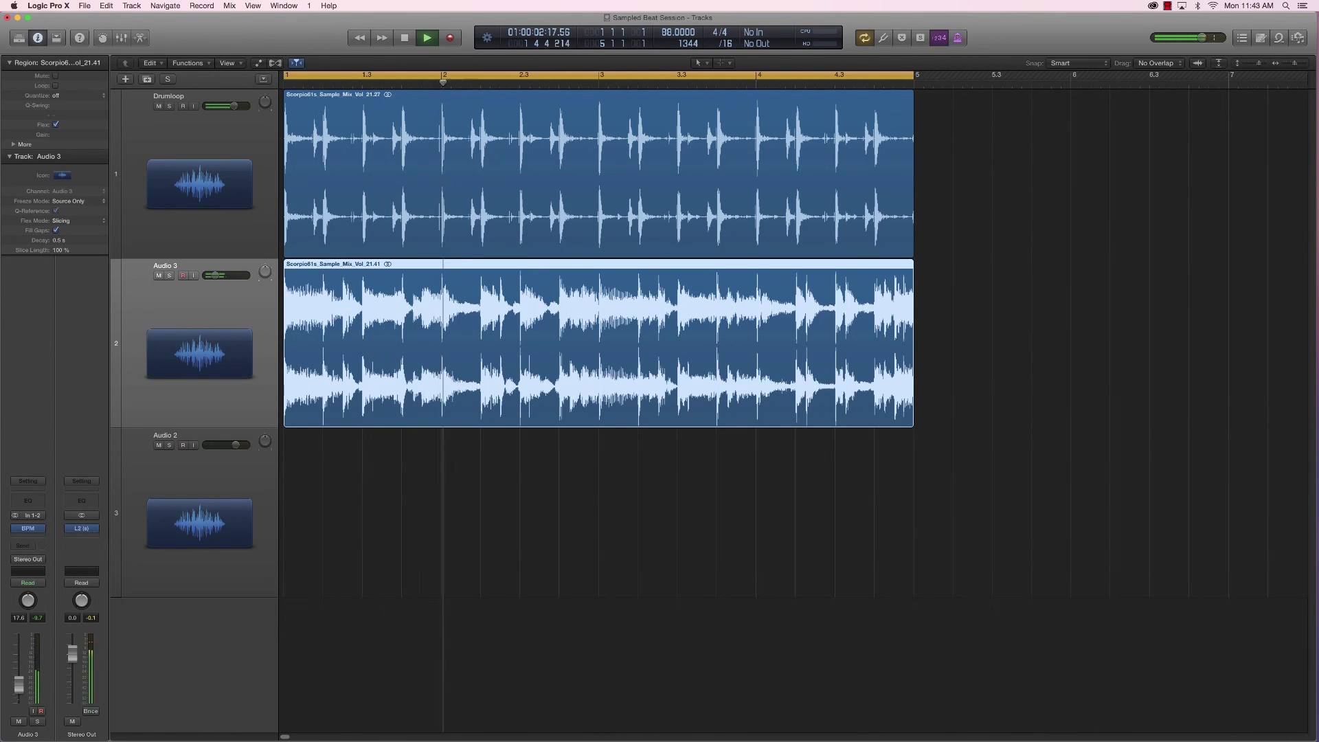
Step: Lower the threshold of the L2 limiter on the Stereo Out channel and close the plug-in
left_click(81, 529)
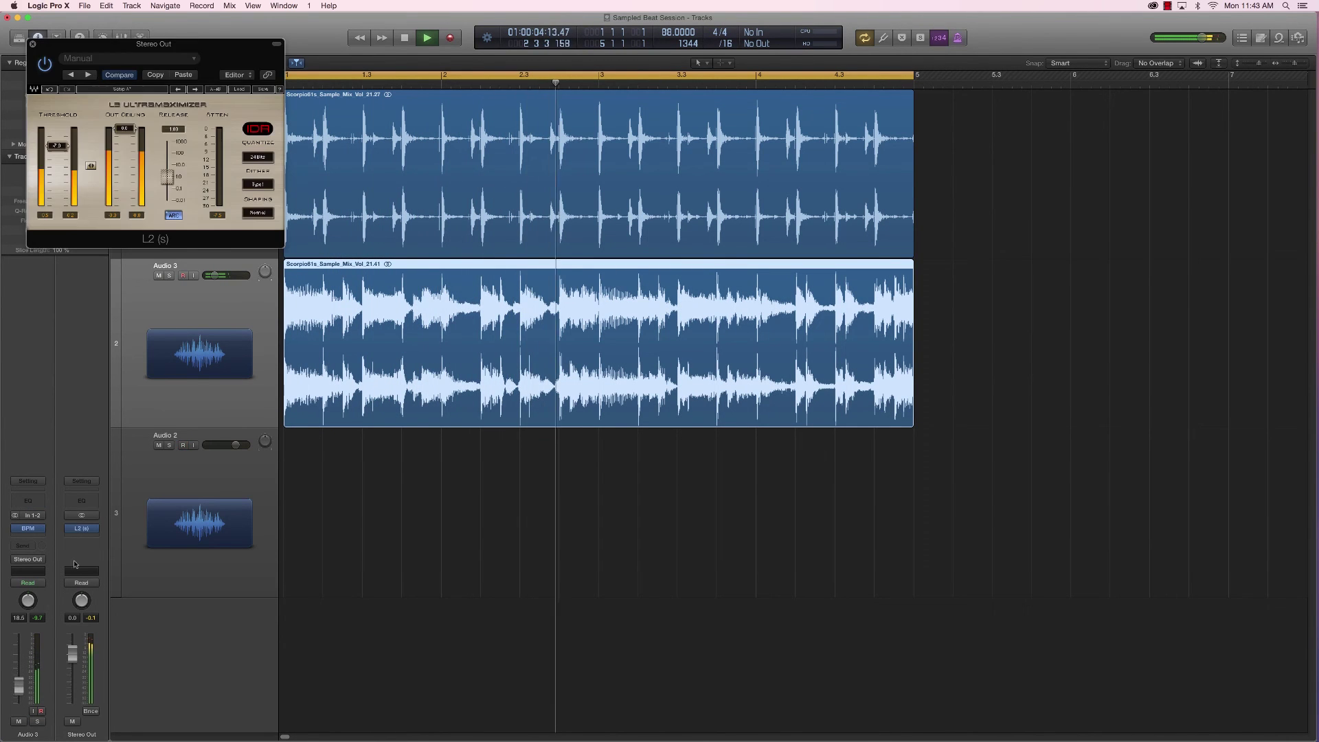
left_click_drag(57, 162, 61, 167)
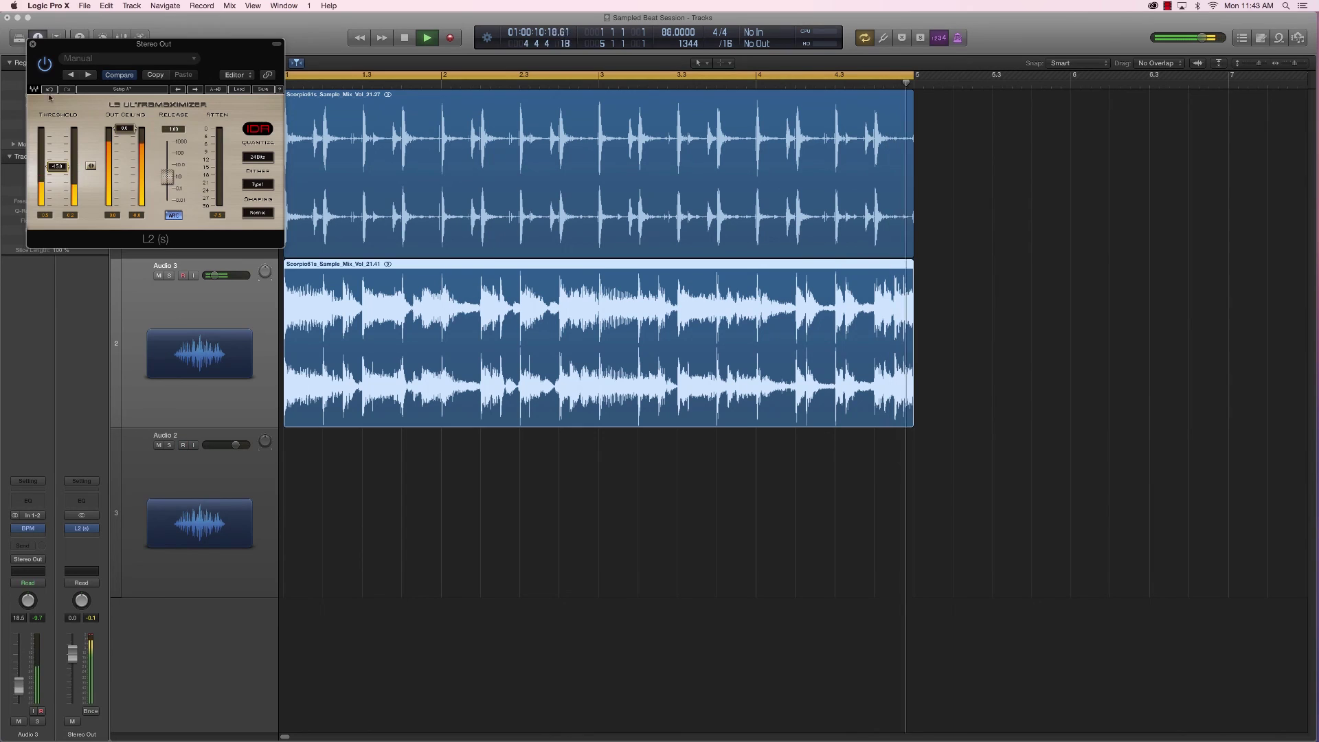
left_click(33, 44)
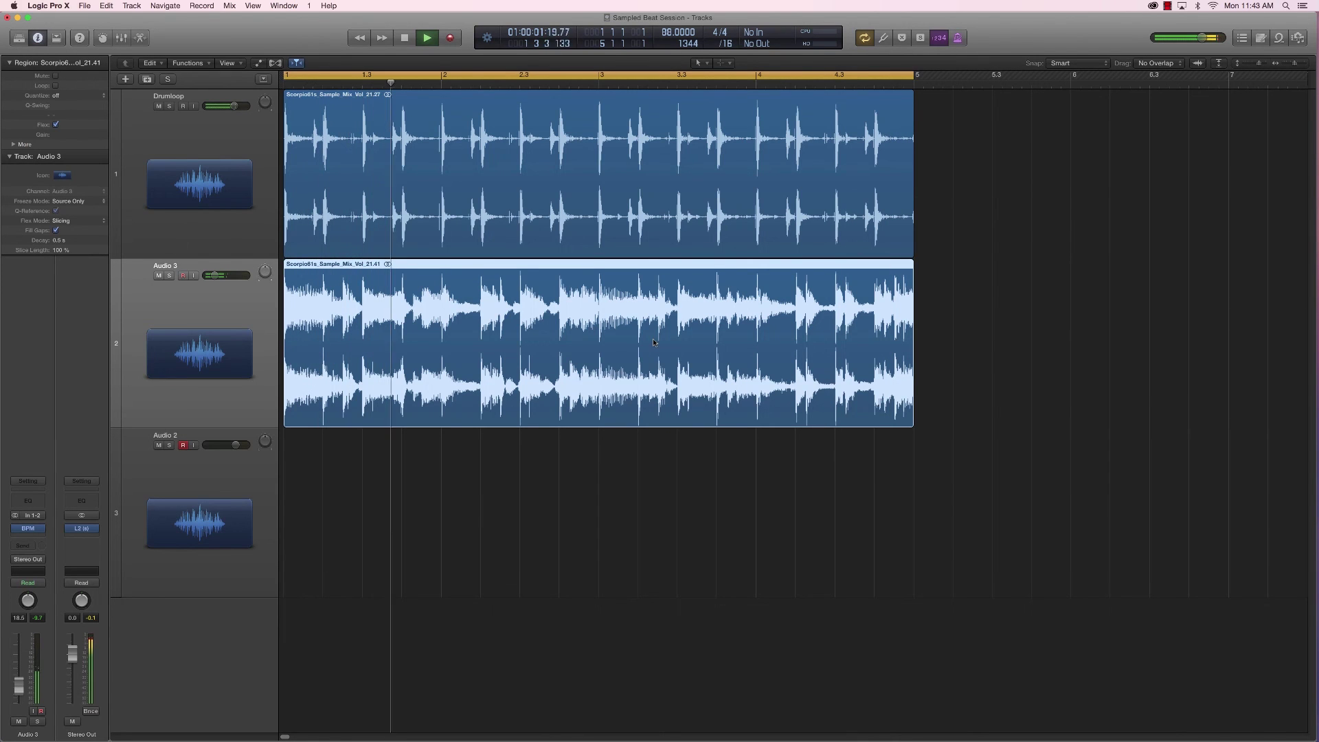
Step: Stop playback, deselect the regions and mute the Drumloop track
key("space")
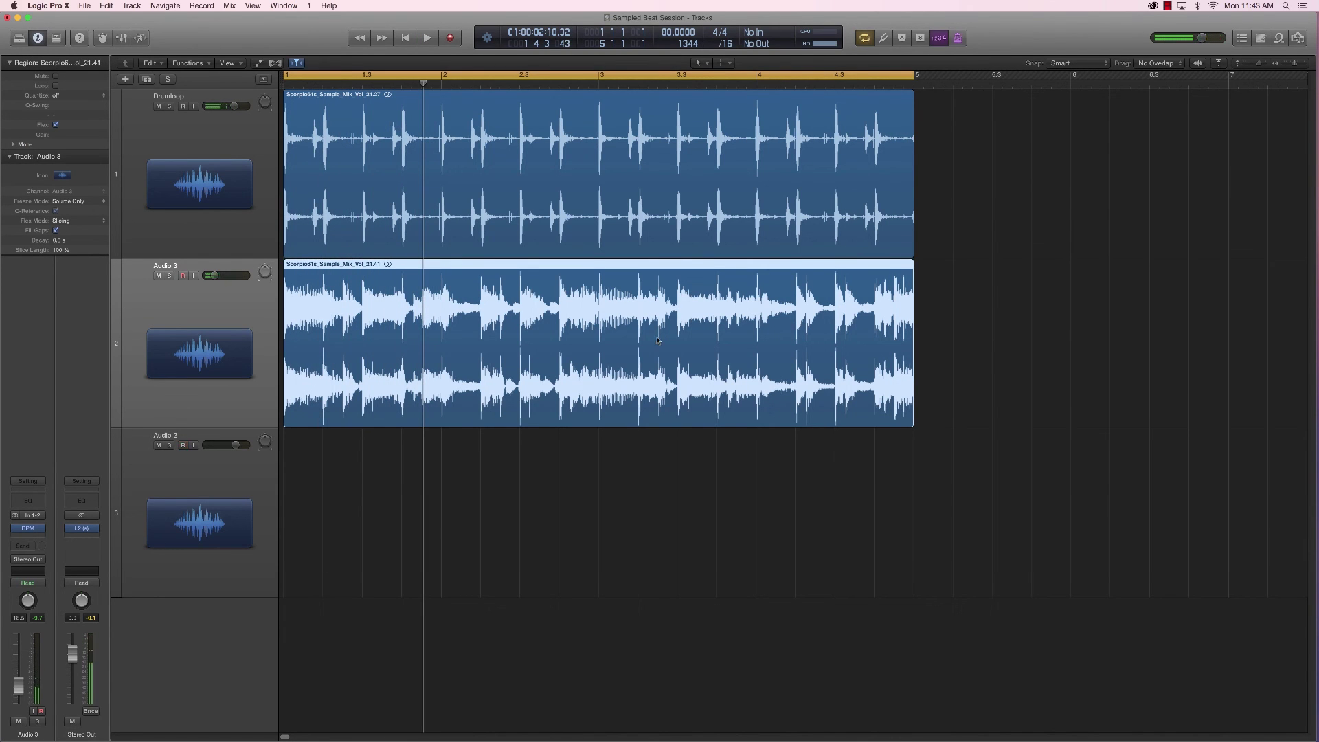
left_click(919, 289)
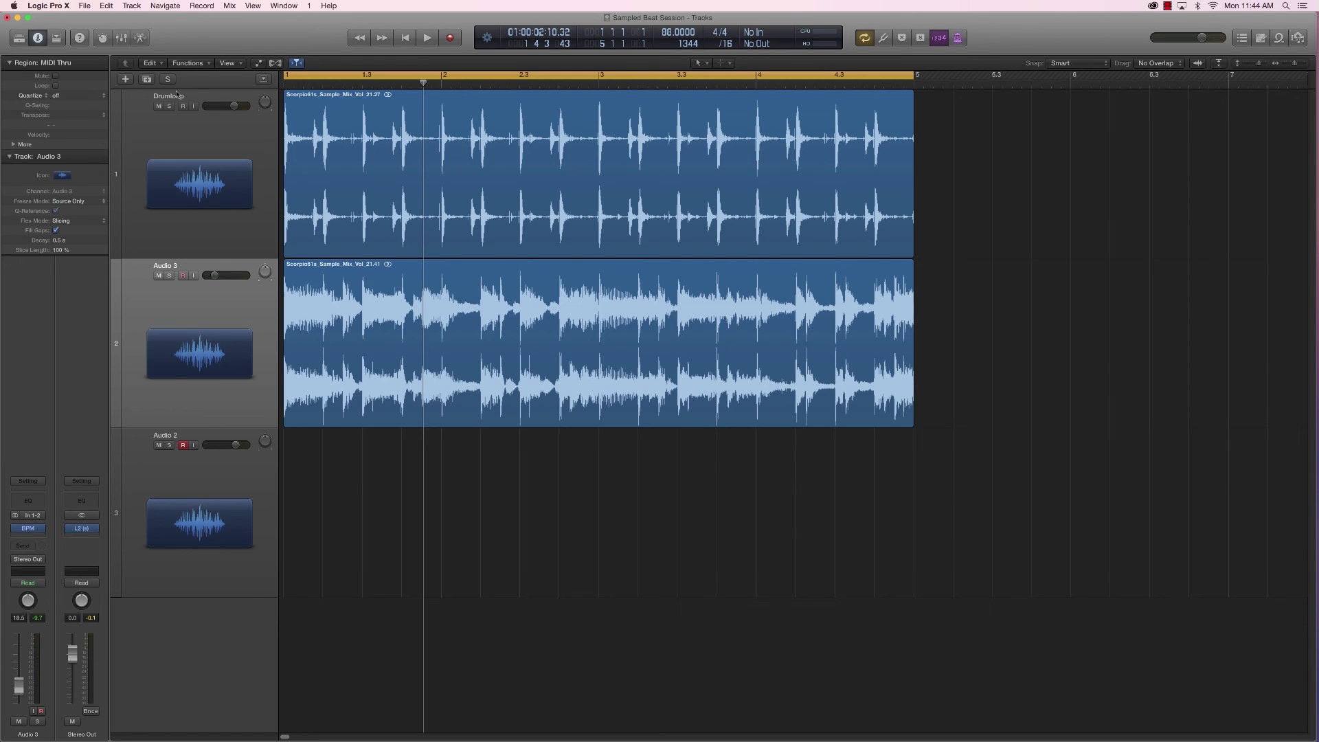
left_click(159, 106)
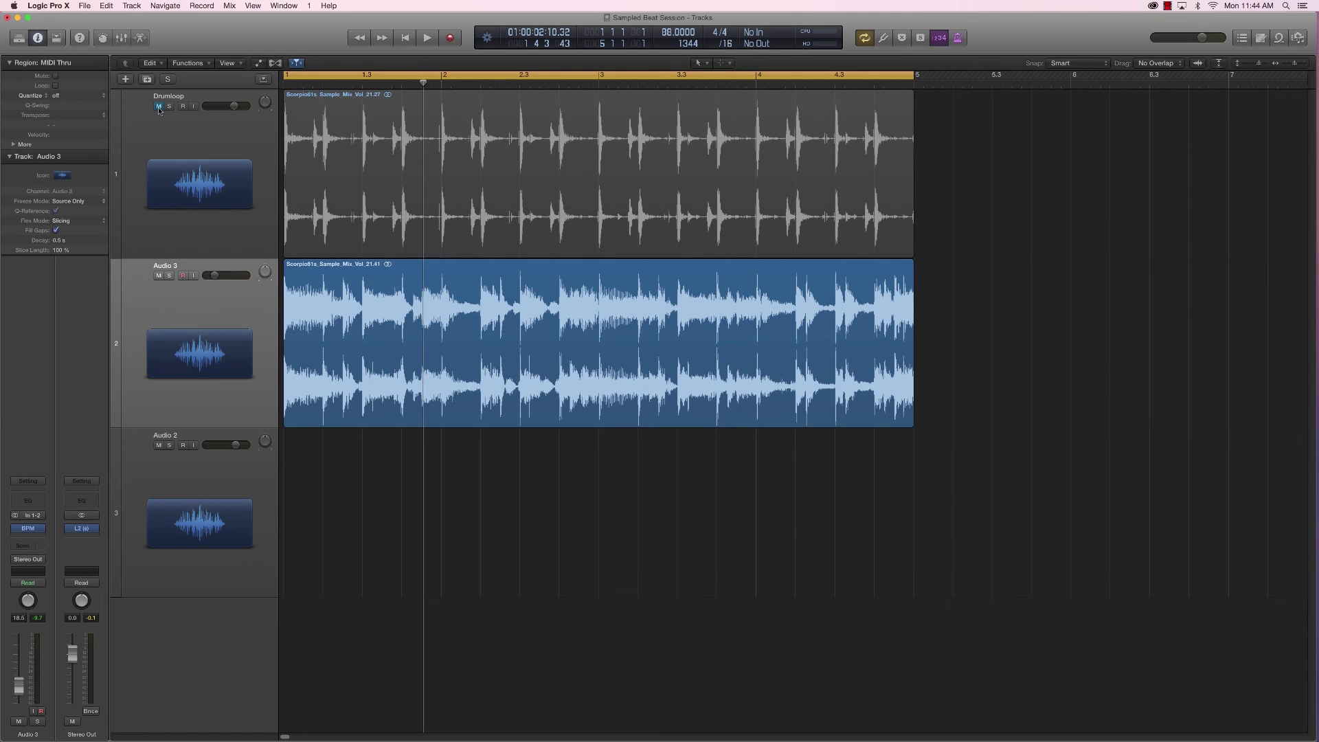